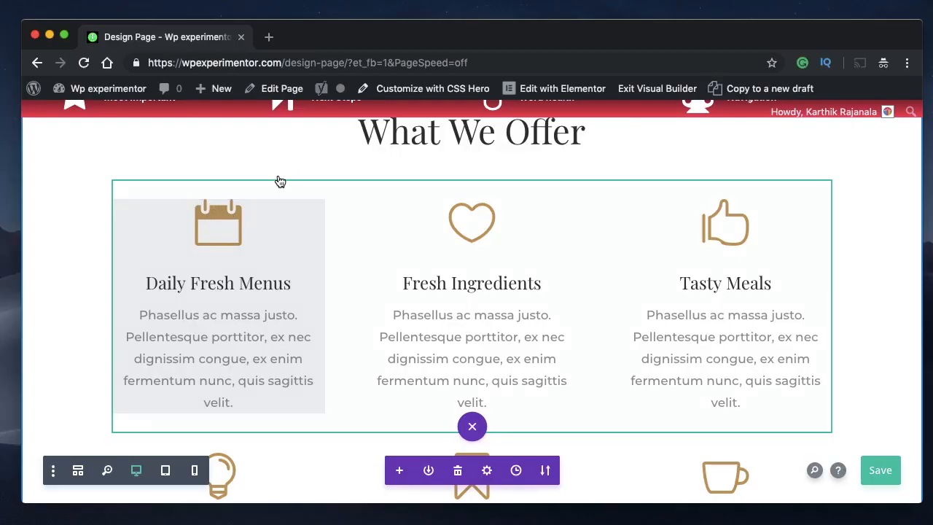
- Open the Custom CSS options in the row settings of the first three-column row under "What We Offer"
{"action": "scroll", "coordinate": [294, 254], "scroll_direction": "up", "scroll_amount": 20}
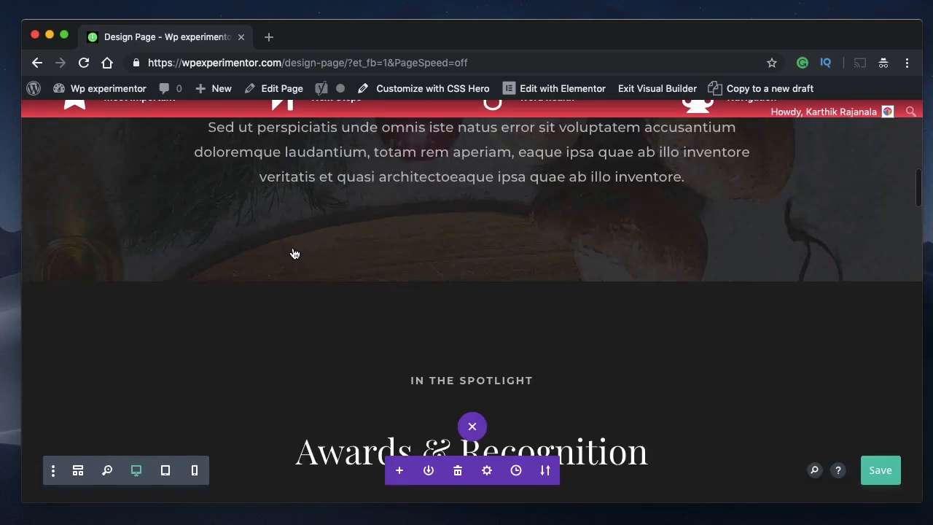
{"action": "scroll", "coordinate": [294, 254], "scroll_direction": "down", "scroll_amount": 15}
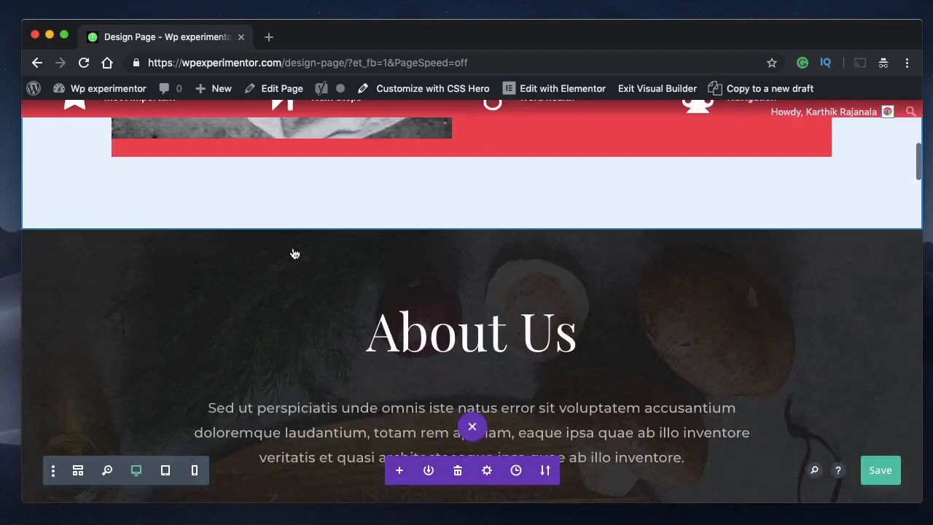
{"action": "scroll", "coordinate": [294, 254], "scroll_direction": "down", "scroll_amount": 5}
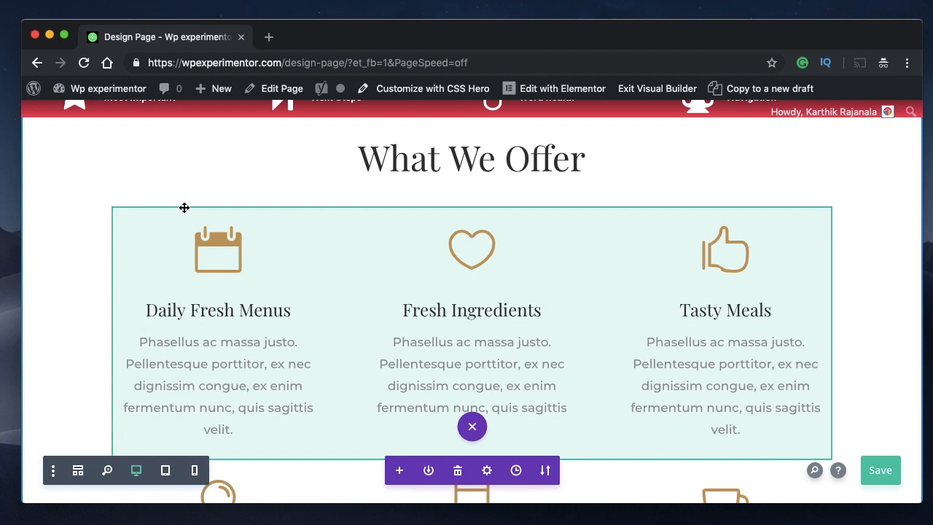
{"action": "left_click", "coordinate": [179, 229]}
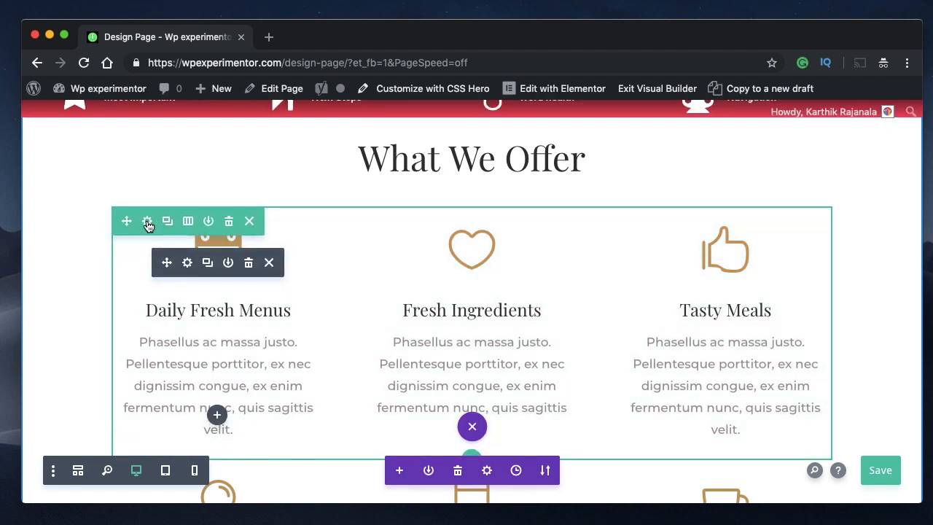
{"action": "left_click", "coordinate": [148, 222]}
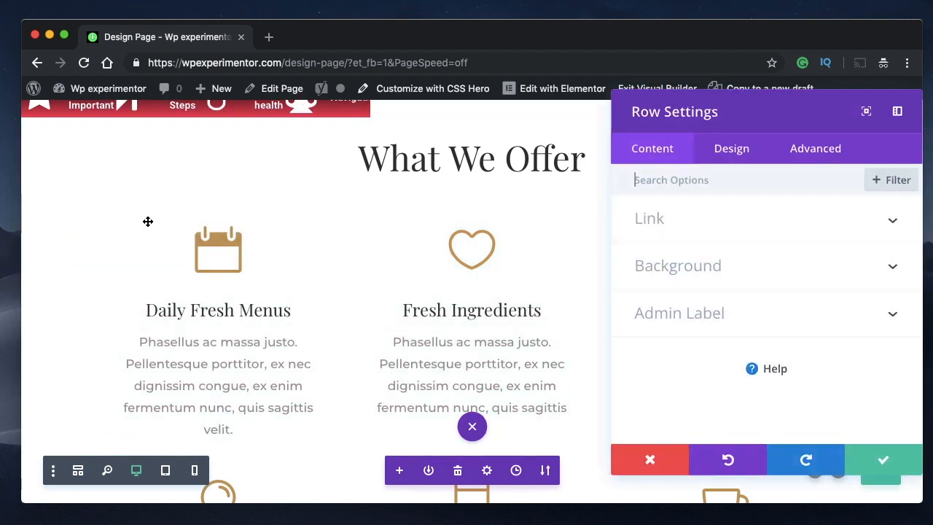
{"action": "left_click", "coordinate": [807, 160]}
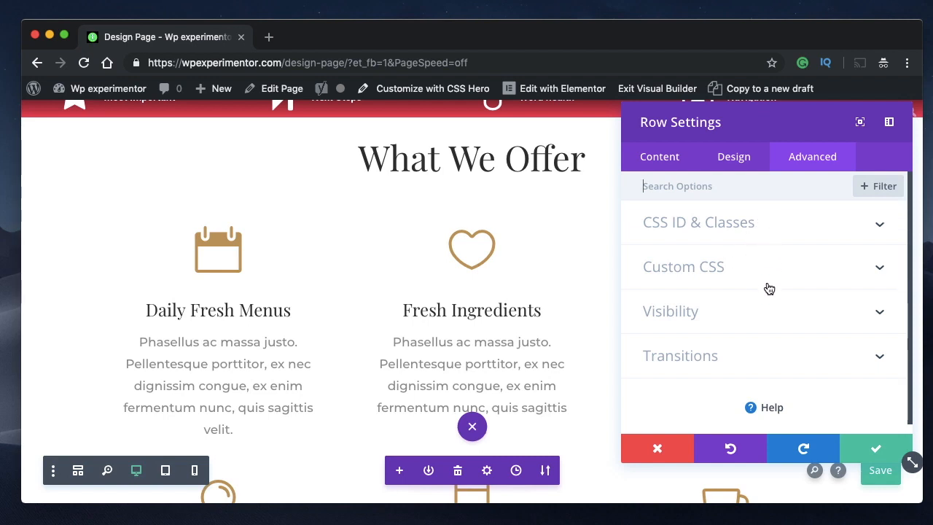
{"action": "left_click", "coordinate": [799, 226]}
{"action": "left_click", "coordinate": [774, 226]}
{"action": "left_click", "coordinate": [766, 272]}
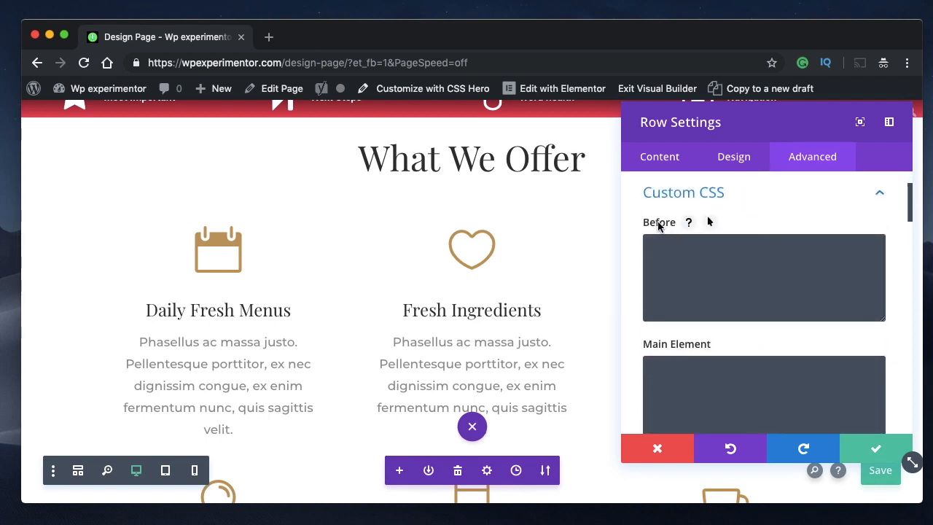
- Examine the row-level Before, Main Element and After CSS boxes and the corresponding boxes for the individual columns
{"action": "scroll", "coordinate": [670, 358], "scroll_direction": "down", "scroll_amount": 3}
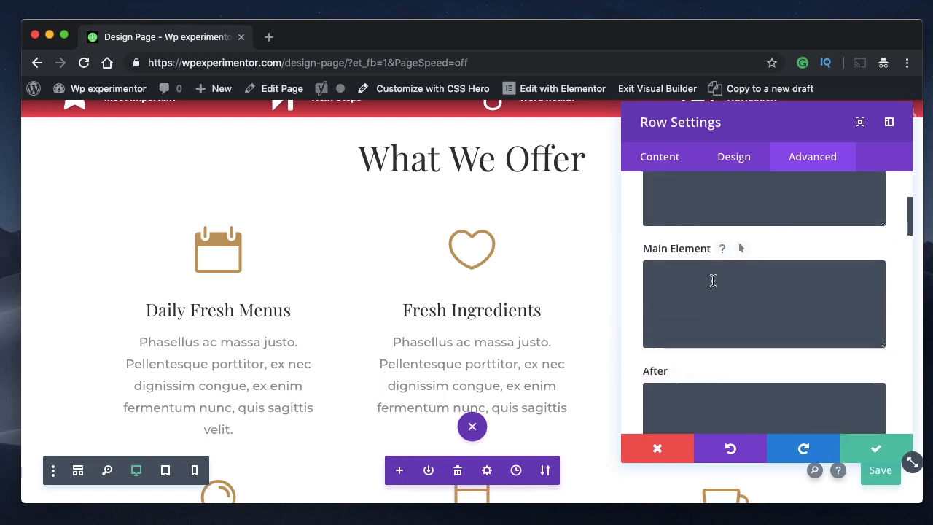
{"action": "scroll", "coordinate": [713, 281], "scroll_direction": "up", "scroll_amount": 2}
{"action": "scroll", "coordinate": [696, 227], "scroll_direction": "up", "scroll_amount": 1}
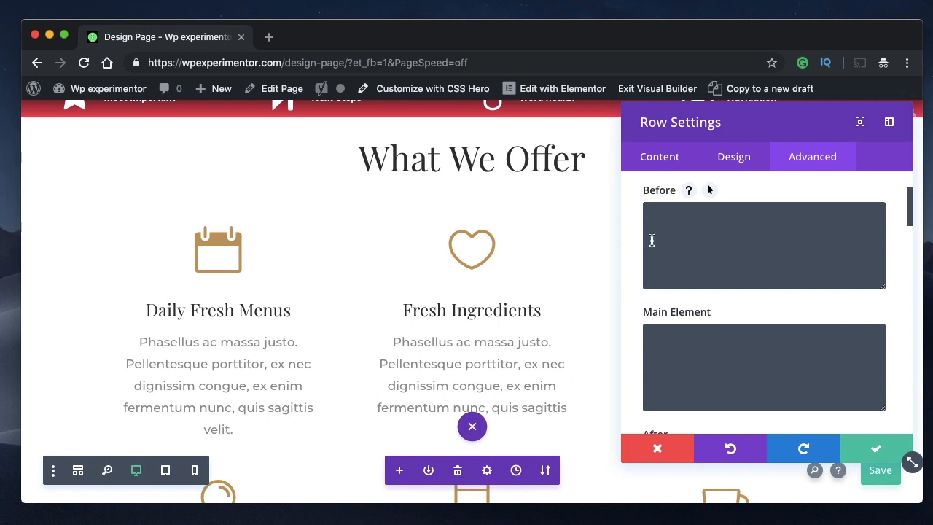
{"action": "scroll", "coordinate": [668, 239], "scroll_direction": "down", "scroll_amount": 1}
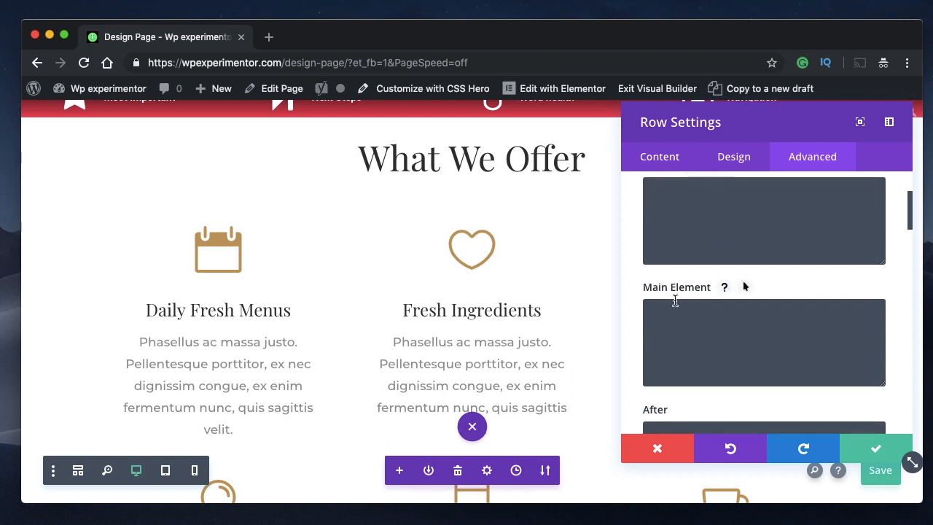
{"action": "scroll", "coordinate": [672, 306], "scroll_direction": "down", "scroll_amount": 2}
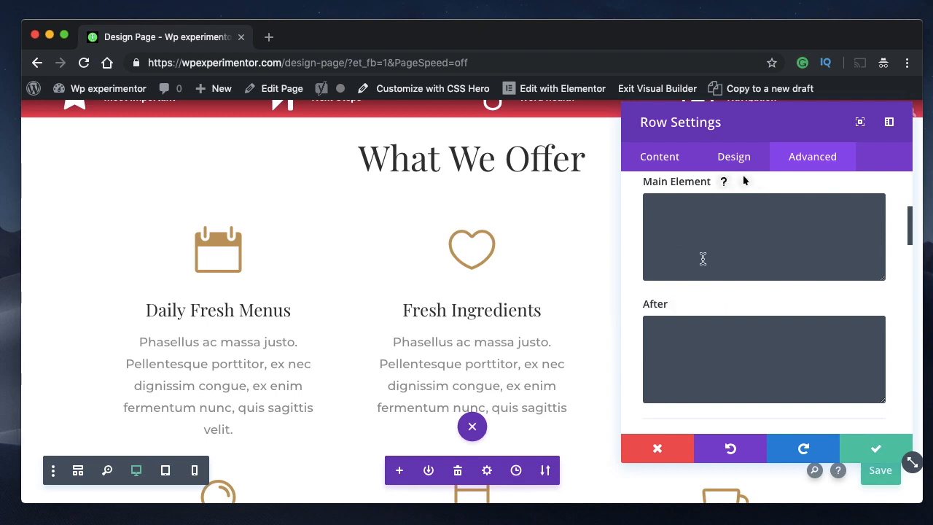
{"action": "scroll", "coordinate": [743, 194], "scroll_direction": "up", "scroll_amount": 1}
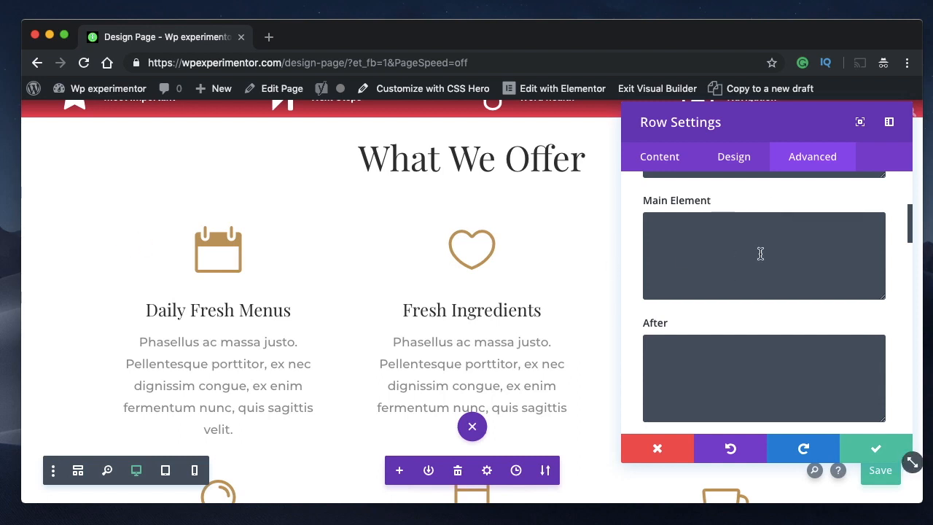
{"action": "scroll", "coordinate": [761, 253], "scroll_direction": "down", "scroll_amount": 5}
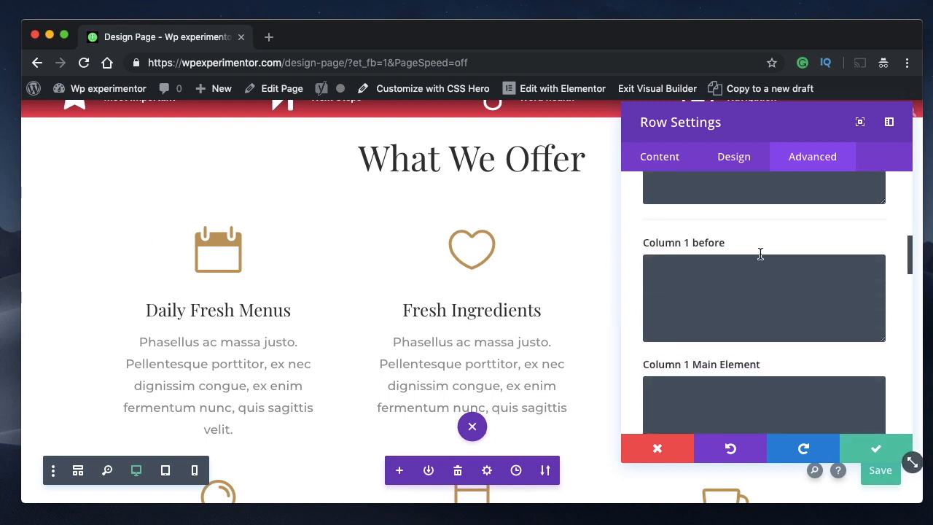
{"action": "scroll", "coordinate": [761, 253], "scroll_direction": "down", "scroll_amount": 3}
{"action": "scroll", "coordinate": [759, 251], "scroll_direction": "up", "scroll_amount": 2}
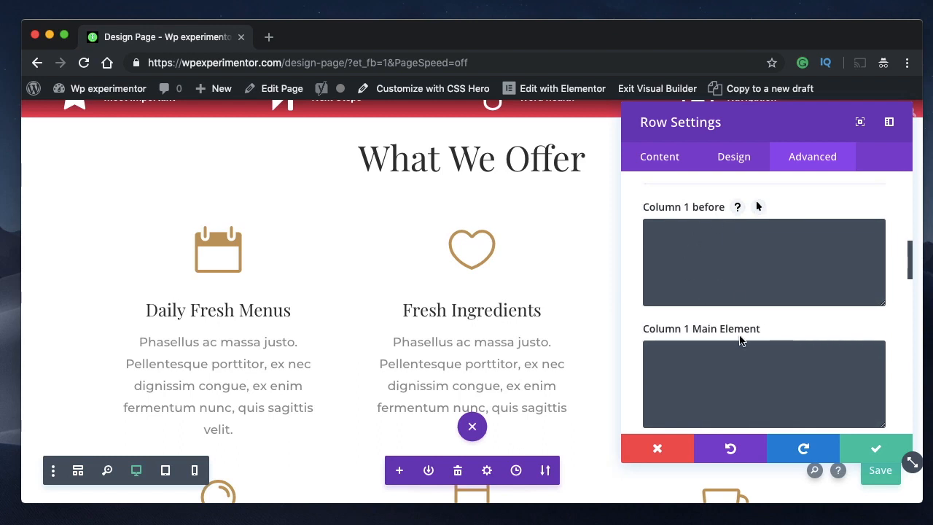
{"action": "scroll", "coordinate": [740, 340], "scroll_direction": "down", "scroll_amount": 1}
{"action": "scroll", "coordinate": [744, 266], "scroll_direction": "up", "scroll_amount": 2}
{"action": "scroll", "coordinate": [687, 315], "scroll_direction": "down", "scroll_amount": 3}
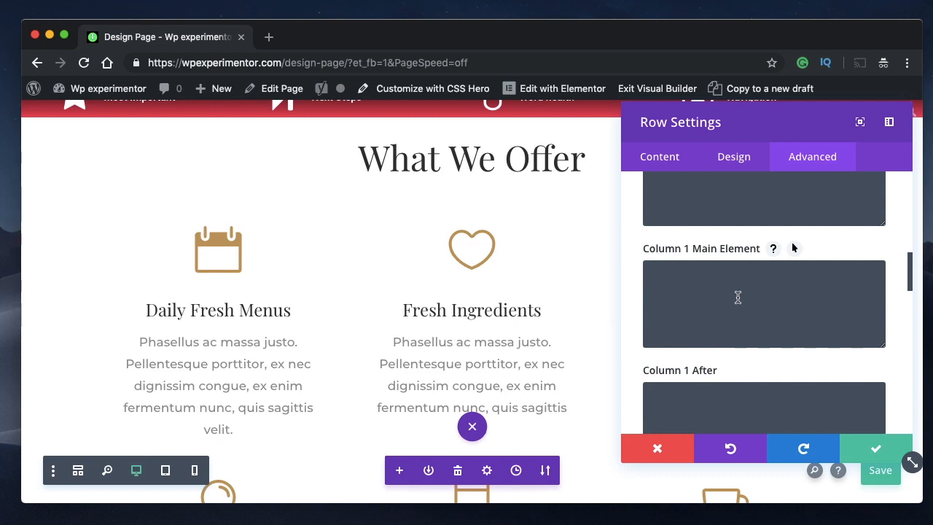
{"action": "scroll", "coordinate": [749, 291], "scroll_direction": "down", "scroll_amount": 3}
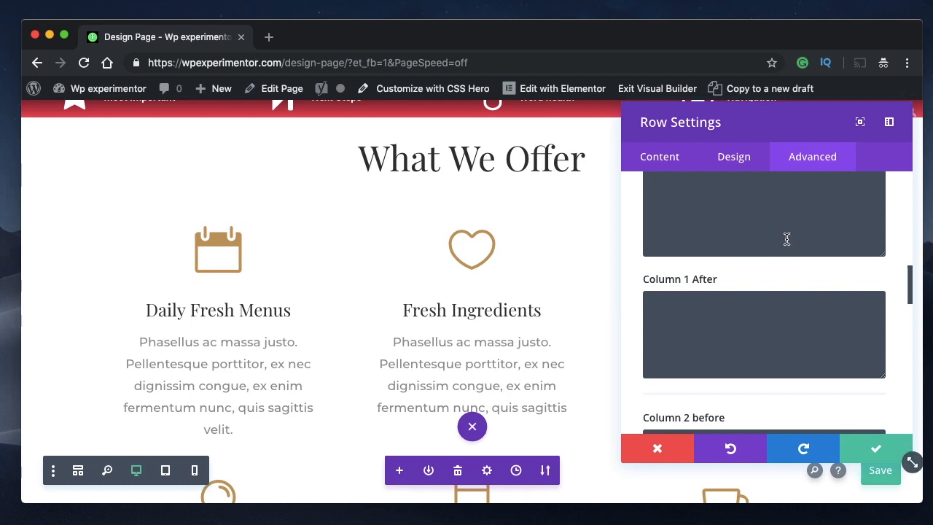
{"action": "scroll", "coordinate": [786, 240], "scroll_direction": "up", "scroll_amount": 2}
{"action": "scroll", "coordinate": [787, 241], "scroll_direction": "up", "scroll_amount": 5}
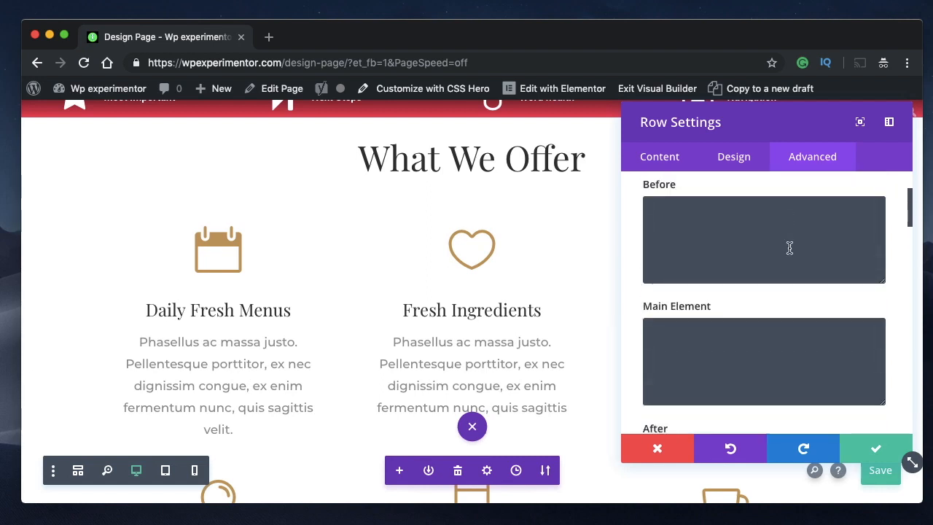
{"action": "scroll", "coordinate": [733, 348], "scroll_direction": "down", "scroll_amount": 3}
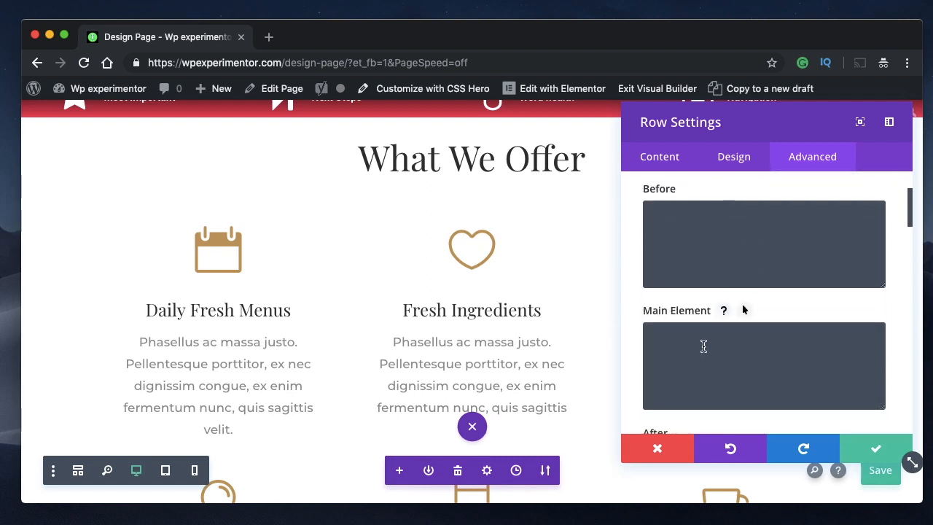
- Add the declaration background-color:blue to the row's Main Element custom CSS
{"action": "left_click", "coordinate": [702, 346]}
{"action": "scroll", "coordinate": [702, 350], "scroll_direction": "down", "scroll_amount": 3}
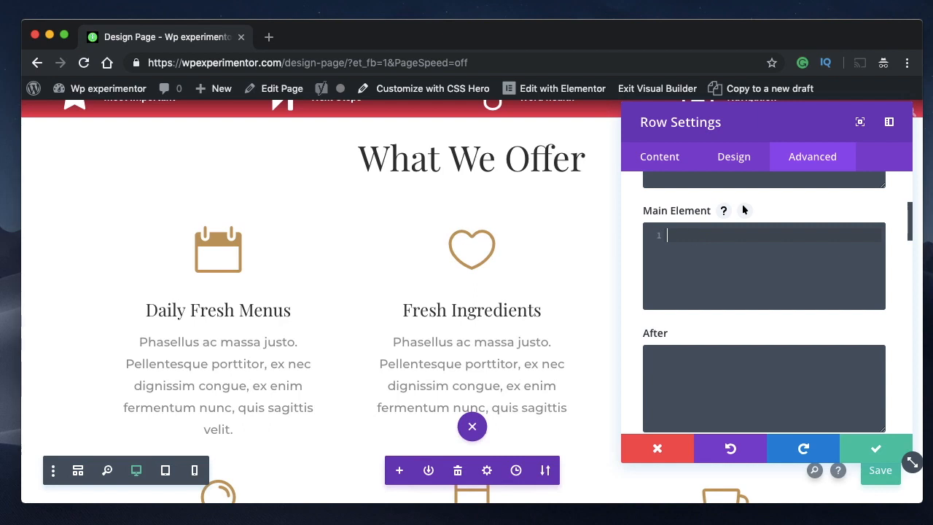
{"action": "type", "text": "background-co"}
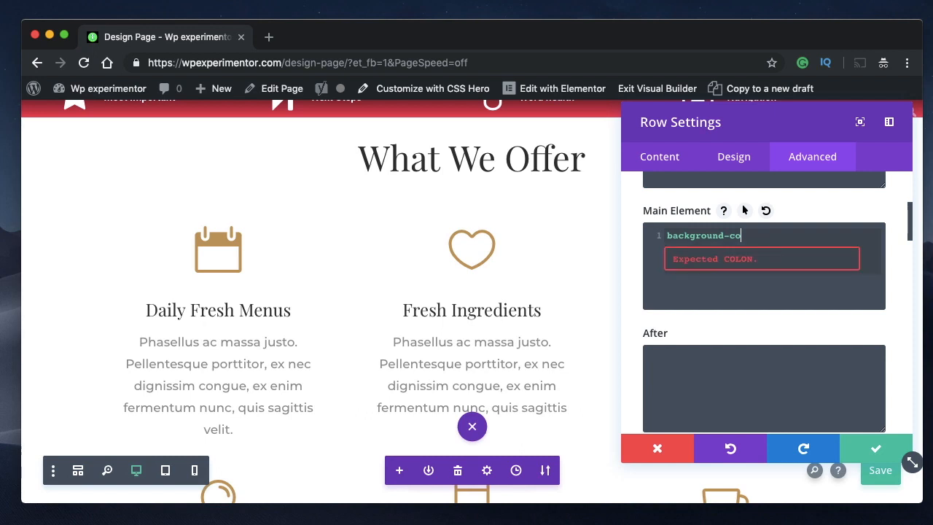
{"action": "type", "text": "lor"}
{"action": "type", "text": "ue"}
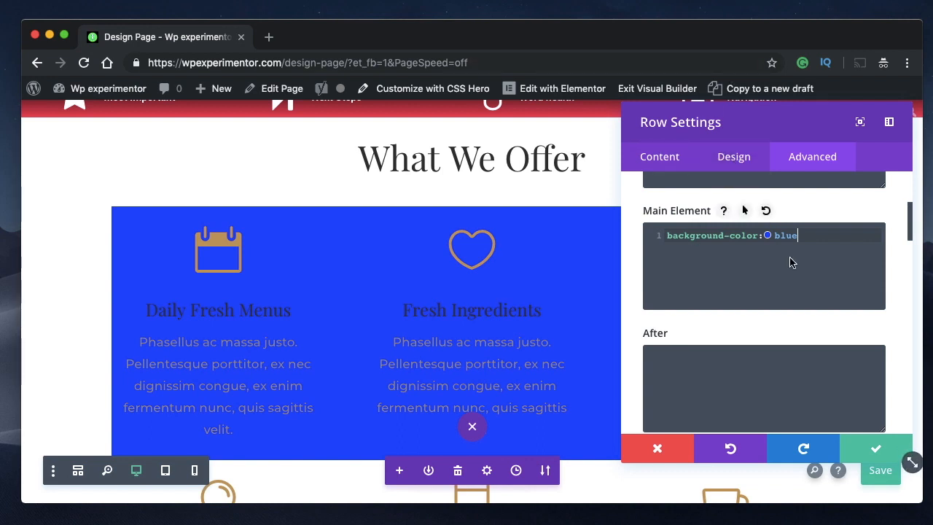
{"action": "key", "text": "ctrl+s"}
- Replace the background-color value in the row's Main Element CSS with orange
{"action": "key", "text": "BackSpace"}
{"action": "key", "text": "BackSpace"}
{"action": "key", "text": "BackSpace"}
{"action": "key", "text": "BackSpace"}
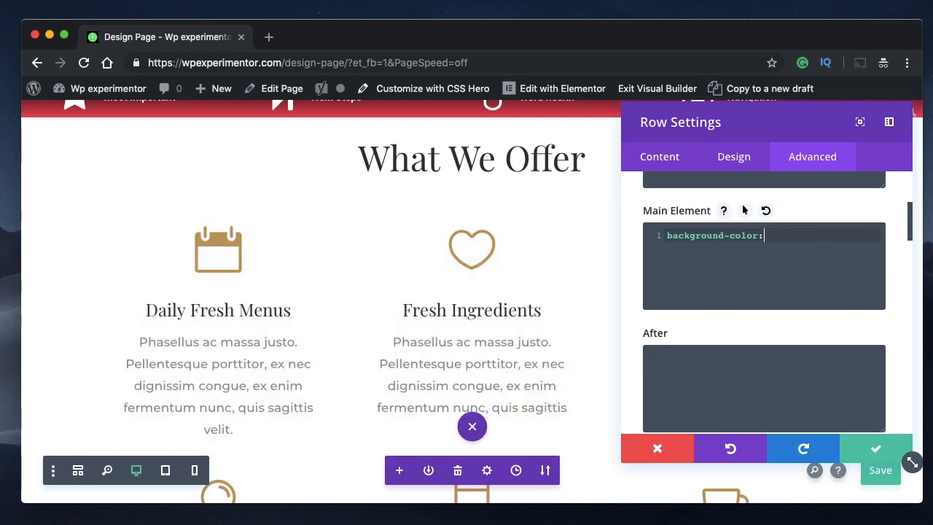
{"action": "type", "text": "orange"}
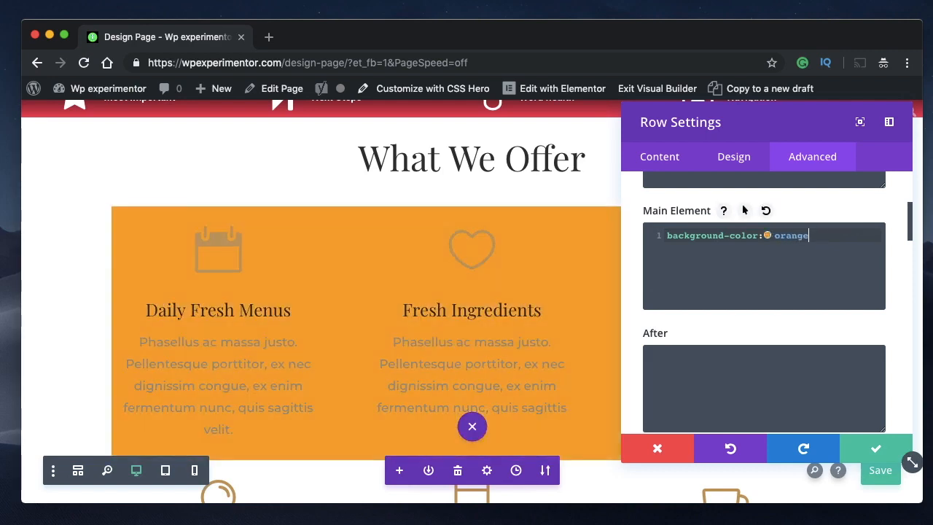
- Change the row's background color to pink, rgb(255,0,168), with the inline color picker and end the declaration with a semicolon
{"action": "left_click", "coordinate": [767, 238]}
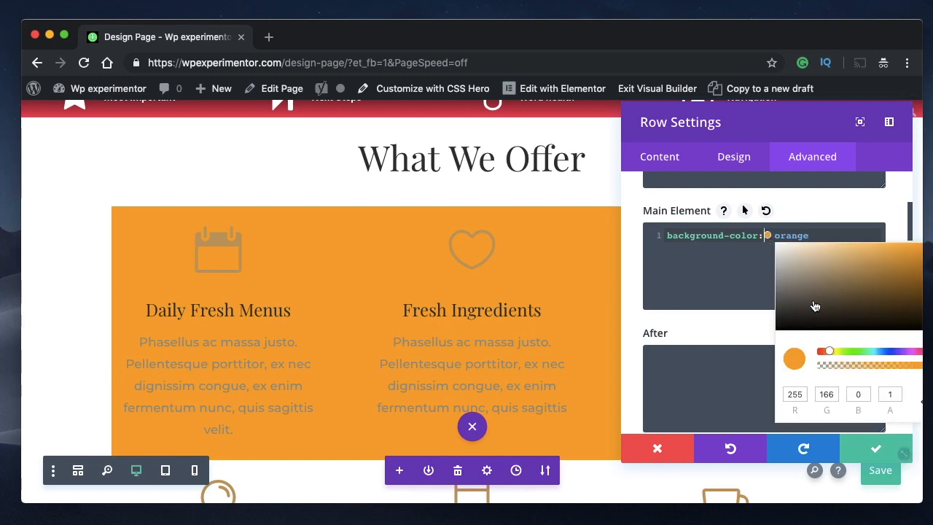
{"action": "left_click_drag", "start_coordinate": [832, 353], "coordinate": [914, 356]}
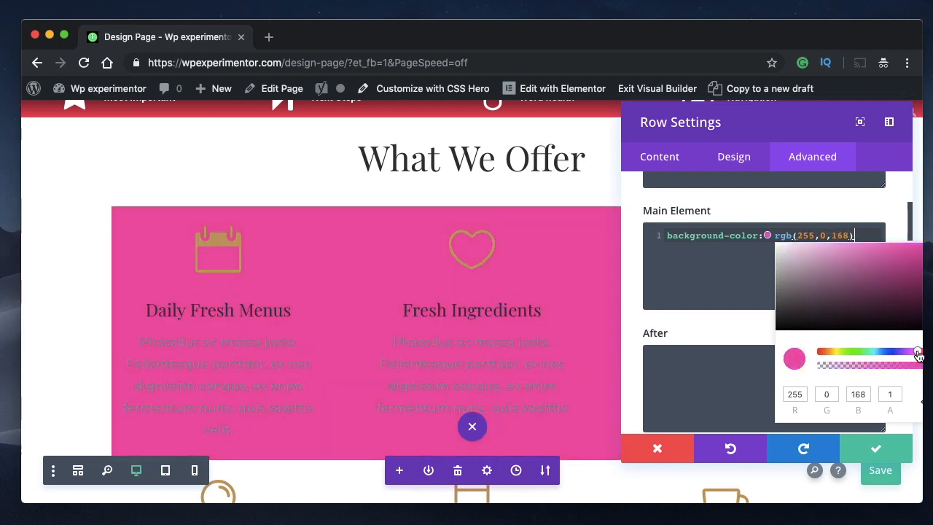
{"action": "left_click", "coordinate": [741, 278]}
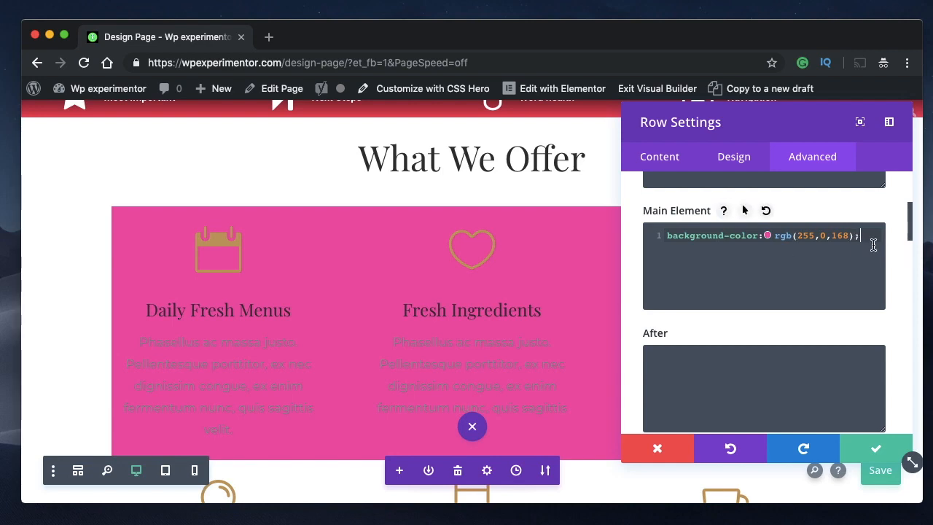
{"action": "left_click", "coordinate": [768, 236]}
{"action": "left_click", "coordinate": [715, 277]}
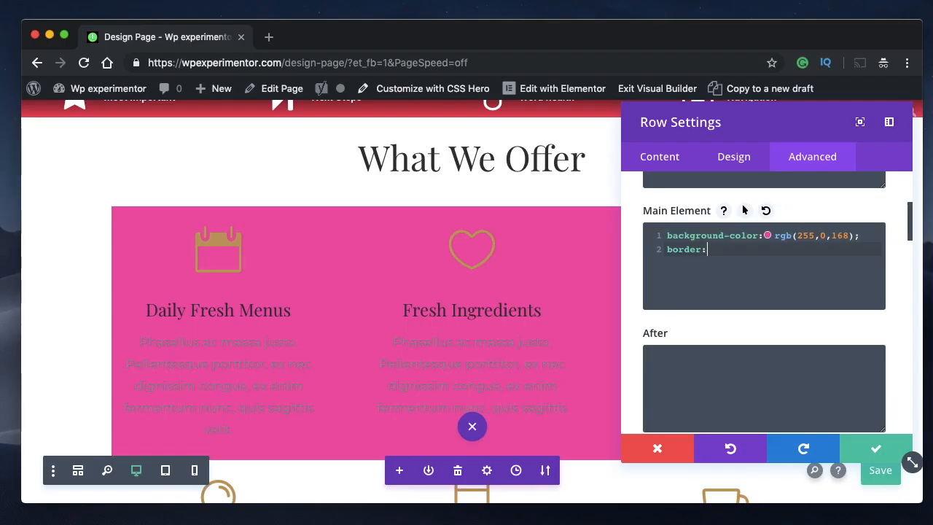
- Add border:5px dotted blue; as a second declaration in the Main Element CSS and apply the row settings
{"action": "type", "text": "px"}
{"action": "type", "text": "d r"}
{"action": "key", "text": "BackSpace"}
{"action": "type", "text": "blue"}
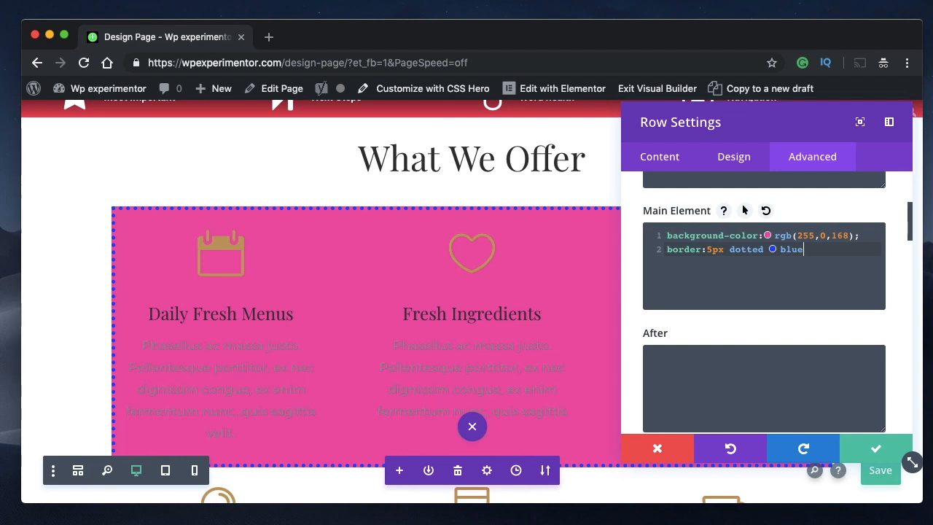
{"action": "type", "text": ";"}
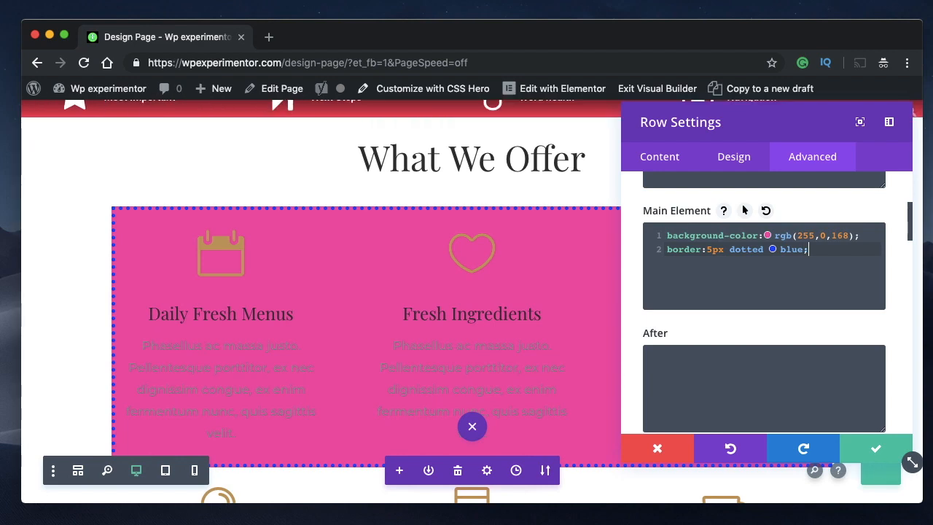
{"action": "left_click", "coordinate": [878, 446]}
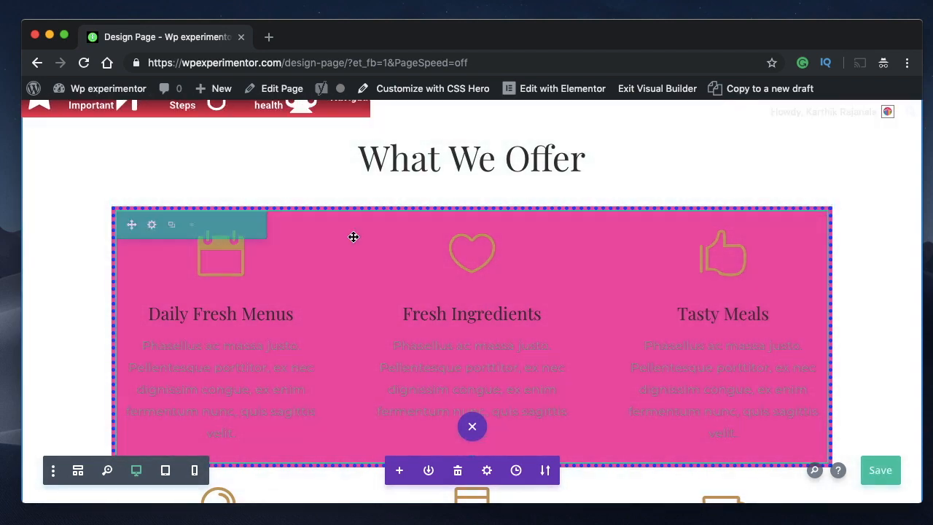
- Reopen the row's custom CSS and delete the border declaration from Main Element
{"action": "left_click", "coordinate": [150, 223]}
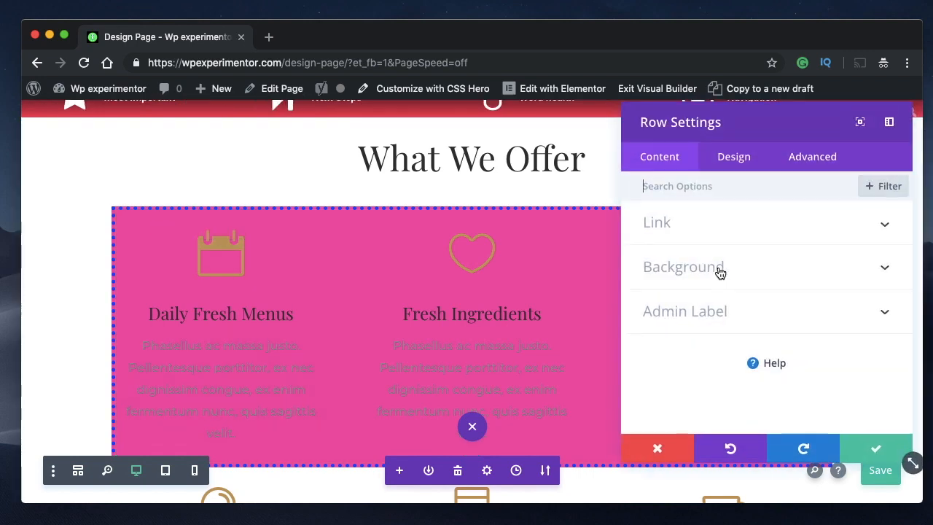
{"action": "left_click", "coordinate": [805, 166]}
{"action": "left_click", "coordinate": [777, 279]}
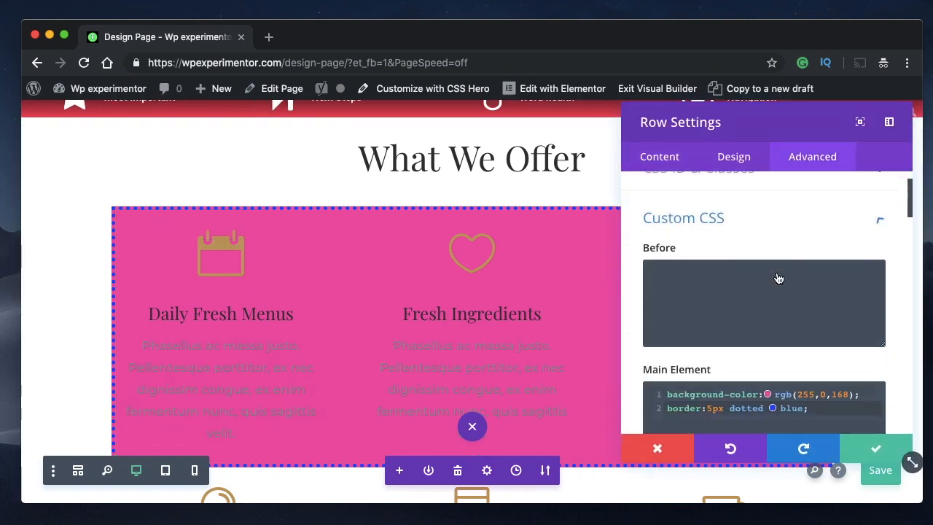
{"action": "scroll", "coordinate": [766, 343], "scroll_direction": "down", "scroll_amount": 2}
{"action": "double_click", "coordinate": [802, 351]}
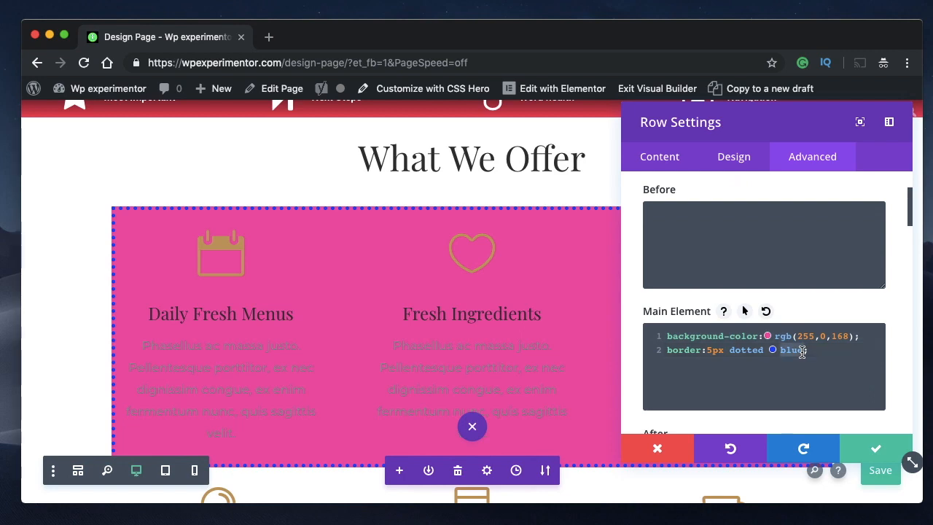
{"action": "left_click", "coordinate": [802, 351]}
{"action": "type", "text": ";"}
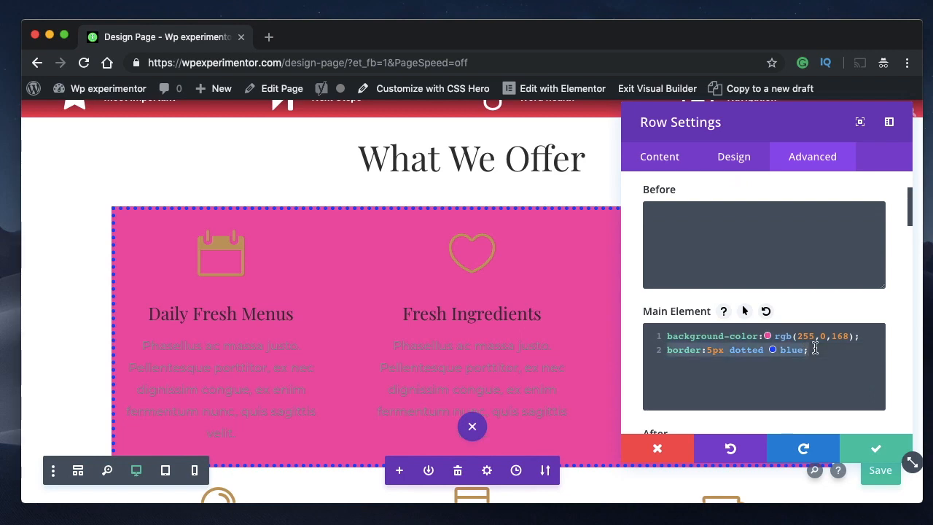
{"action": "key", "text": "BackSpace"}
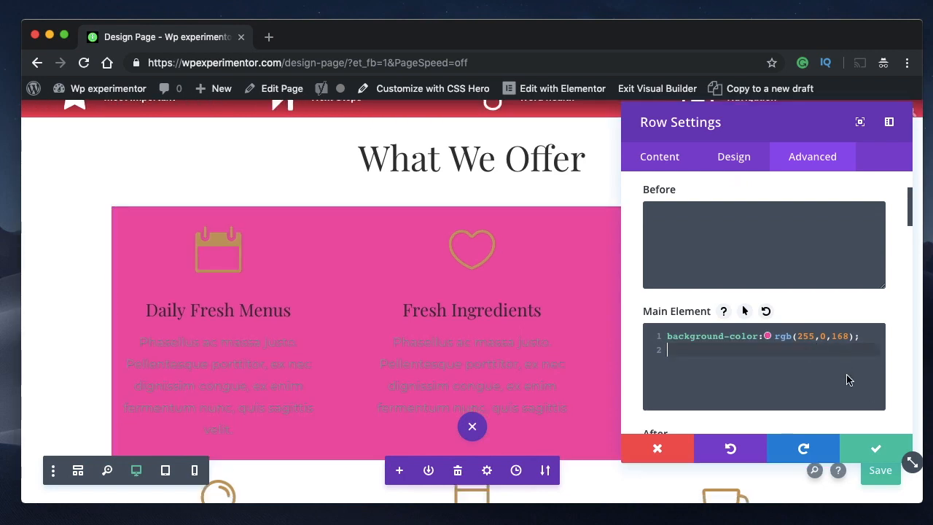
- Delete the remaining background-color declaration from the row's Main Element CSS
{"action": "left_click", "coordinate": [817, 335]}
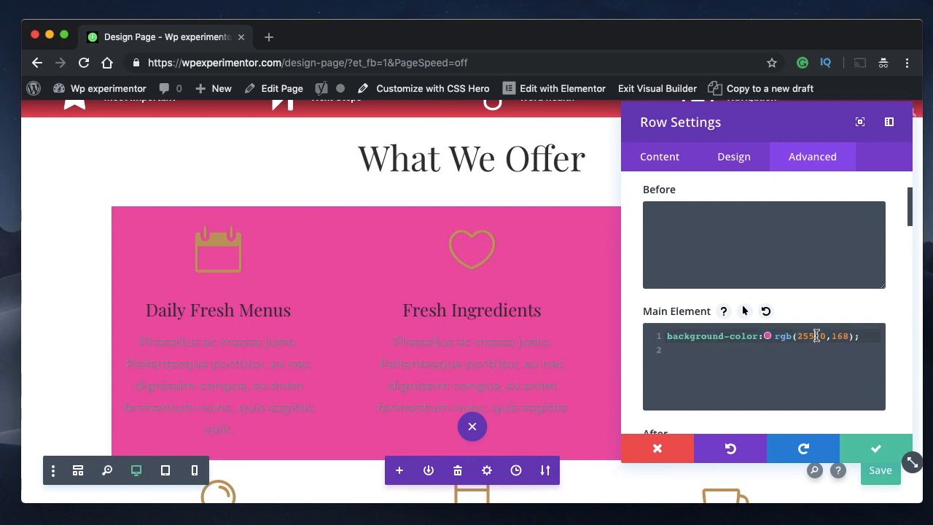
{"action": "triple_click", "coordinate": [816, 335]}
{"action": "key", "text": "BackSpace"}
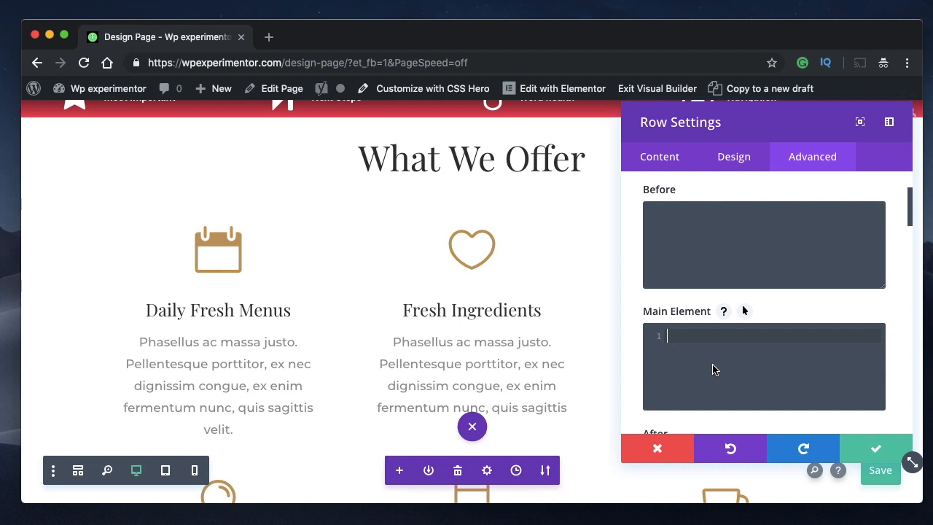
- Enter background-color:wheat; in the row's Main Element CSS, start a new line and leave the row settings
{"action": "type", "text": "backgroubd"}
{"action": "key", "text": "BackSpace"}
{"action": "key", "text": "BackSpace"}
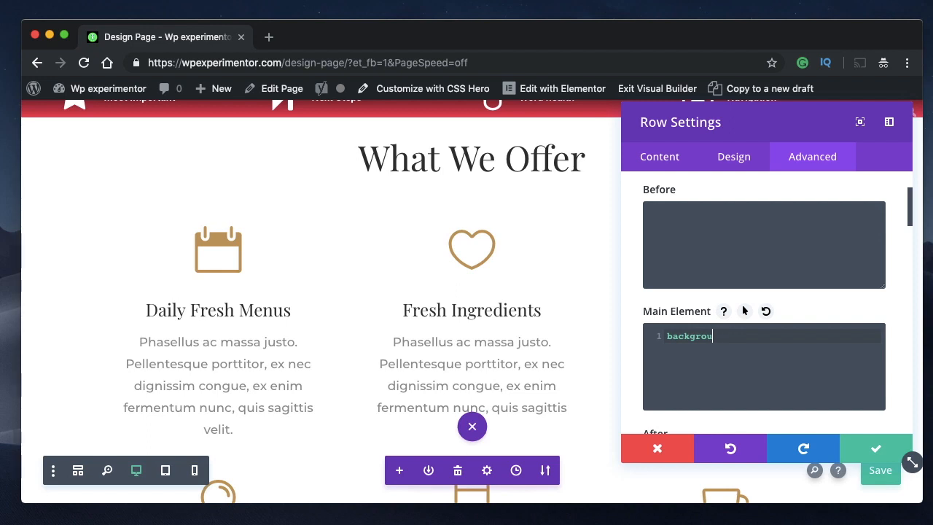
{"action": "type", "text": "nd-color:wheat;"}
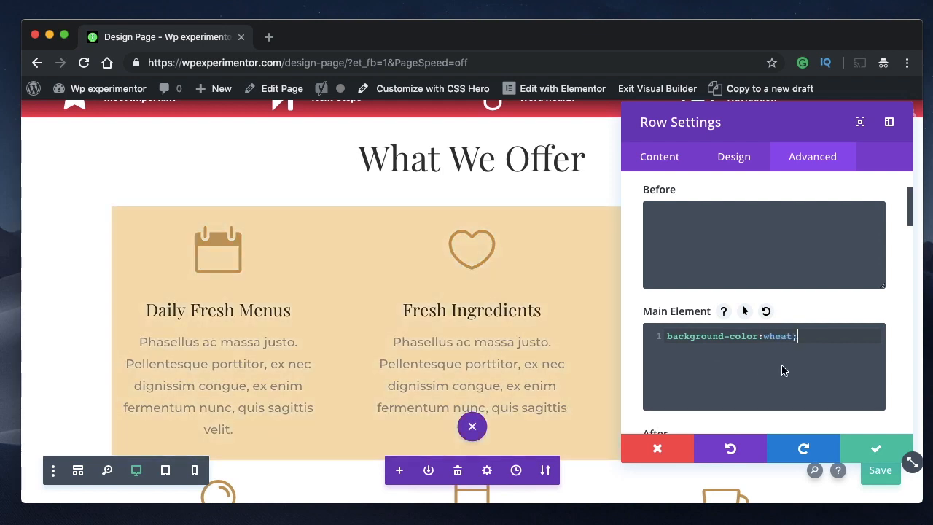
{"action": "scroll", "coordinate": [782, 370], "scroll_direction": "down", "scroll_amount": 1}
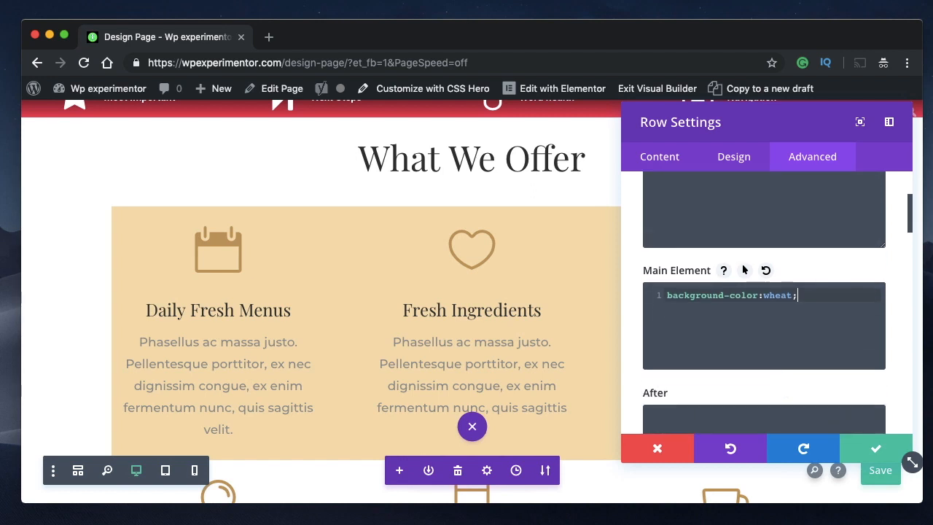
{"action": "key", "text": "Return"}
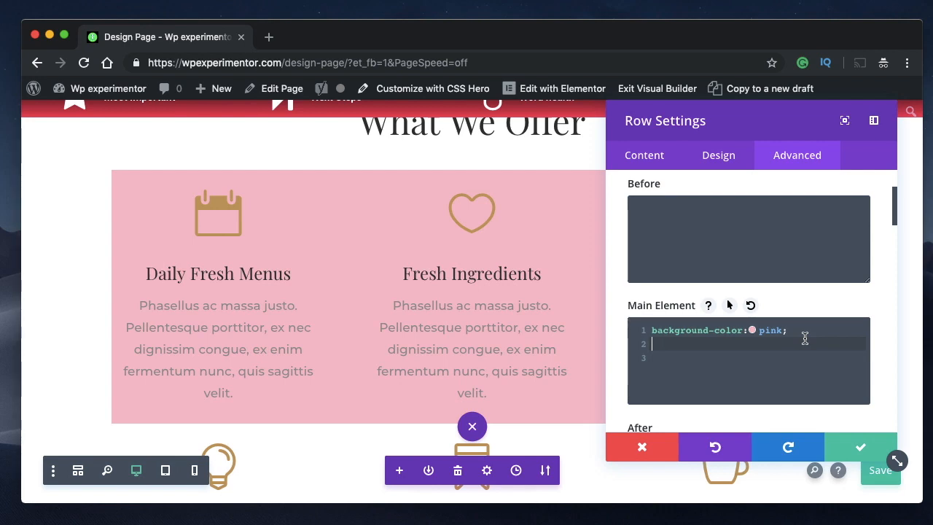
{"action": "key", "text": "Escape"}
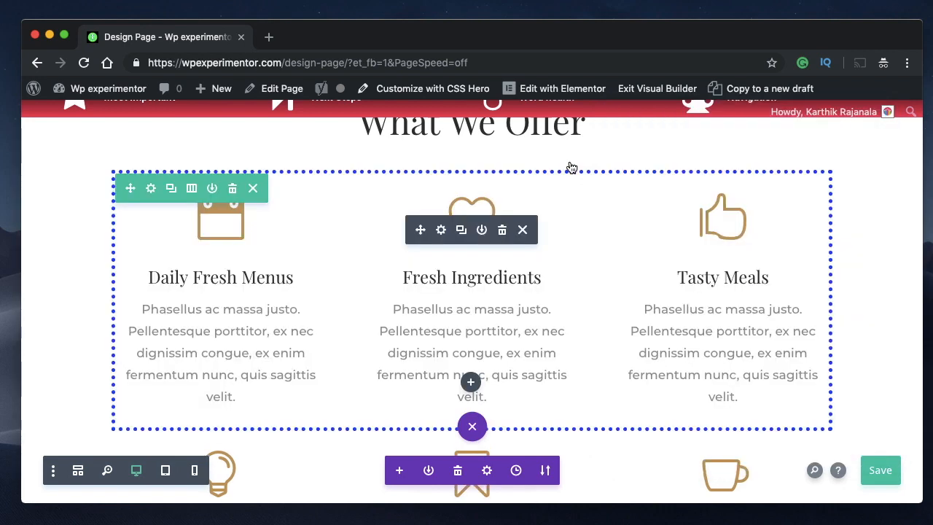
- Open the Fresh Ingredients blurb's advanced custom CSS and start editing its Blurb Image CSS
{"action": "left_click", "coordinate": [441, 230]}
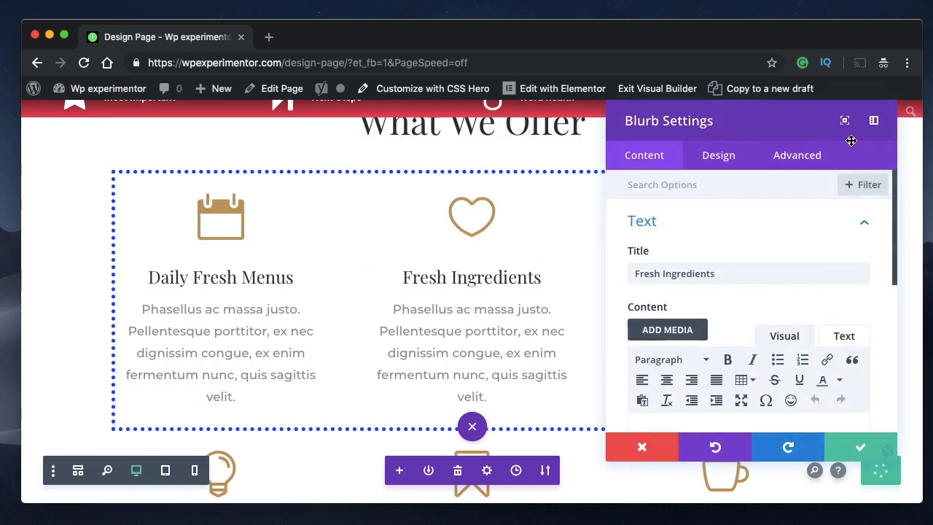
{"action": "left_click", "coordinate": [811, 155]}
{"action": "left_click", "coordinate": [725, 280]}
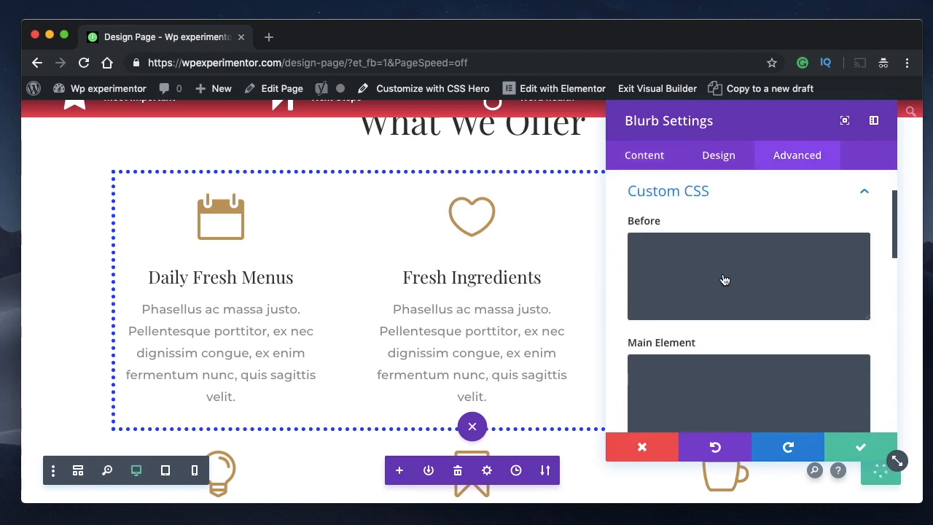
{"action": "scroll", "coordinate": [724, 280], "scroll_direction": "down", "scroll_amount": 8}
{"action": "scroll", "coordinate": [722, 277], "scroll_direction": "down", "scroll_amount": 2}
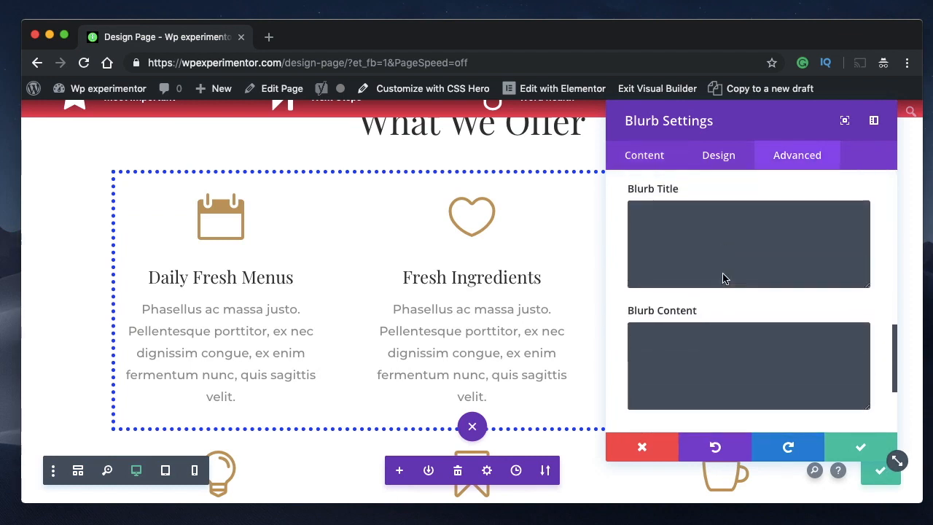
{"action": "scroll", "coordinate": [722, 277], "scroll_direction": "up", "scroll_amount": 2}
{"action": "scroll", "coordinate": [464, 287], "scroll_direction": "up", "scroll_amount": 2}
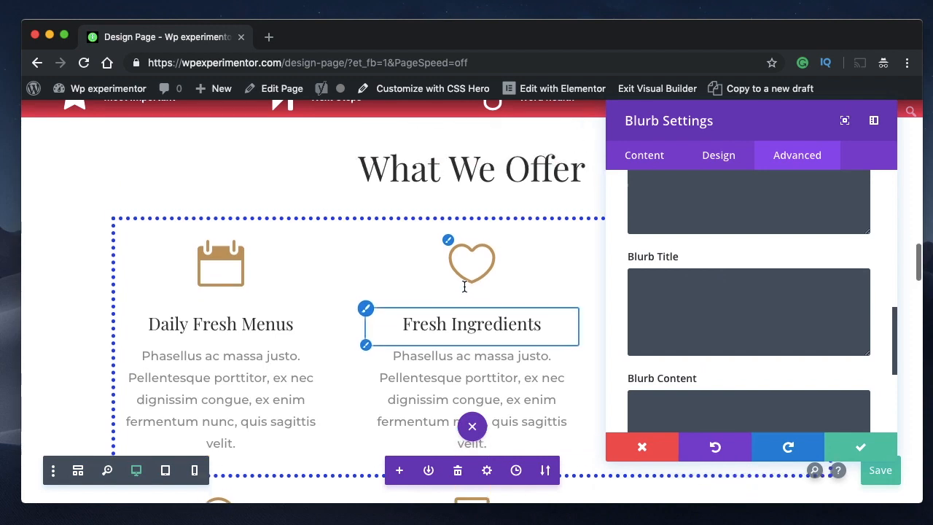
{"action": "scroll", "coordinate": [727, 288], "scroll_direction": "up", "scroll_amount": 3}
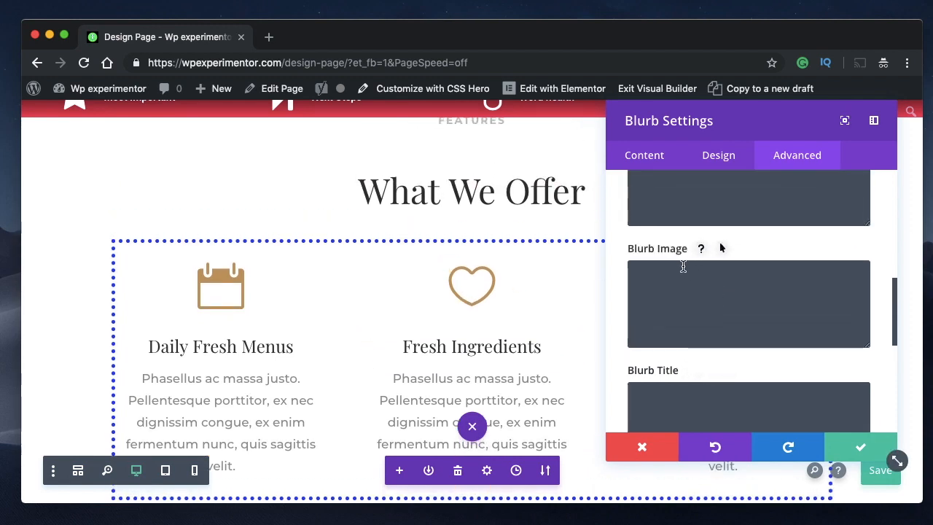
{"action": "scroll", "coordinate": [695, 292], "scroll_direction": "down", "scroll_amount": 1}
{"action": "left_click", "coordinate": [696, 295]}
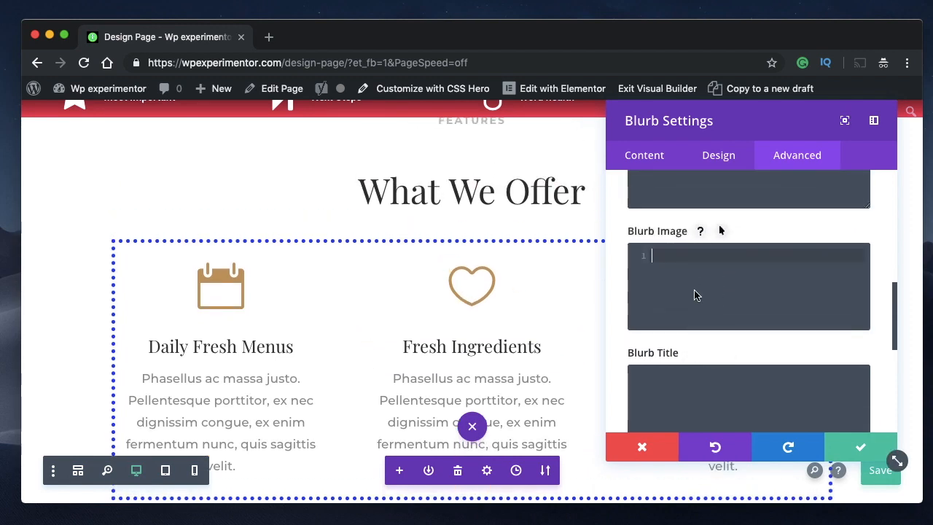
- Enter border:5px dotted red; as the Blurb Image CSS and apply the blurb settings
{"action": "type", "text": "border"}
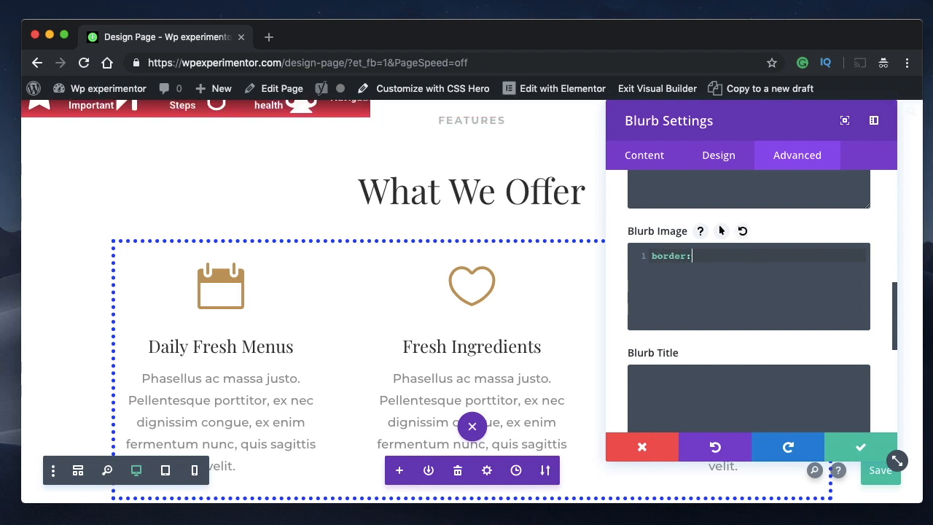
{"action": "type", "text": ":5px"}
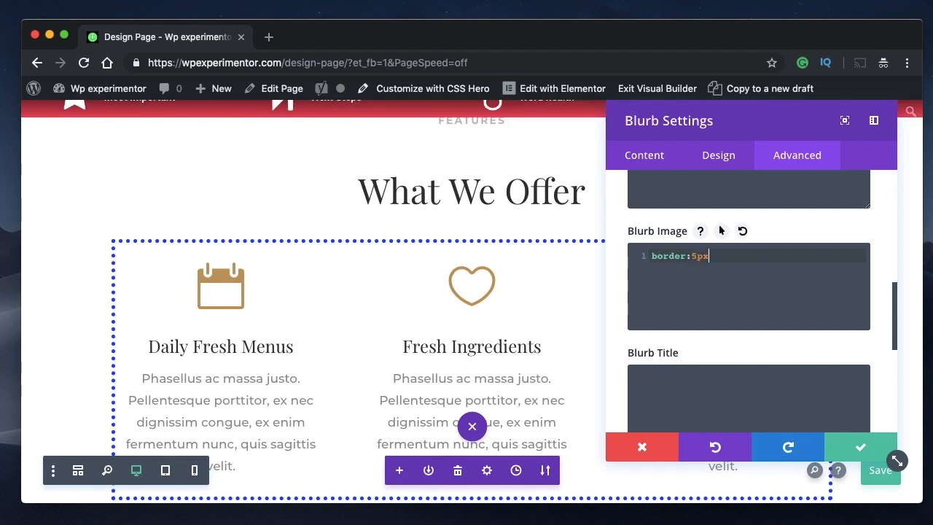
{"action": "type", "text": " dotted"}
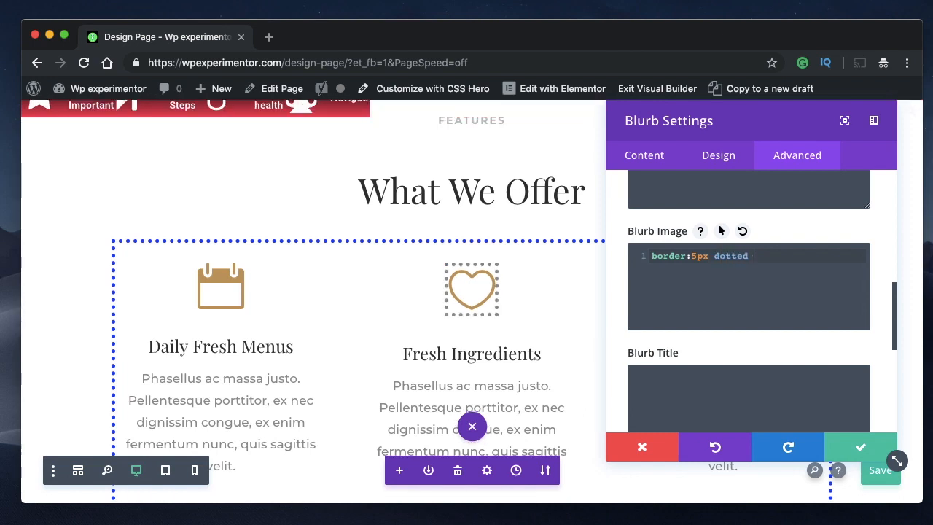
{"action": "type", "text": " r"}
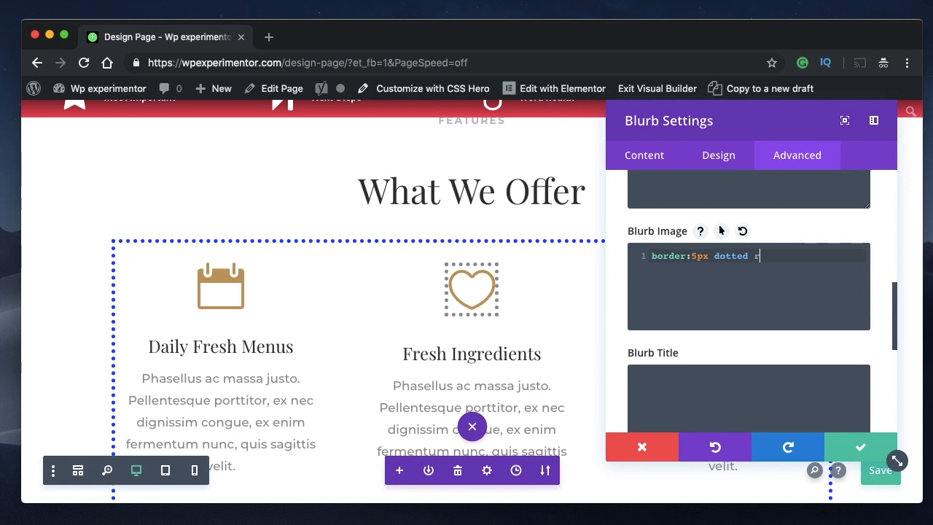
{"action": "type", "text": "ed;"}
{"action": "left_click", "coordinate": [862, 450]}
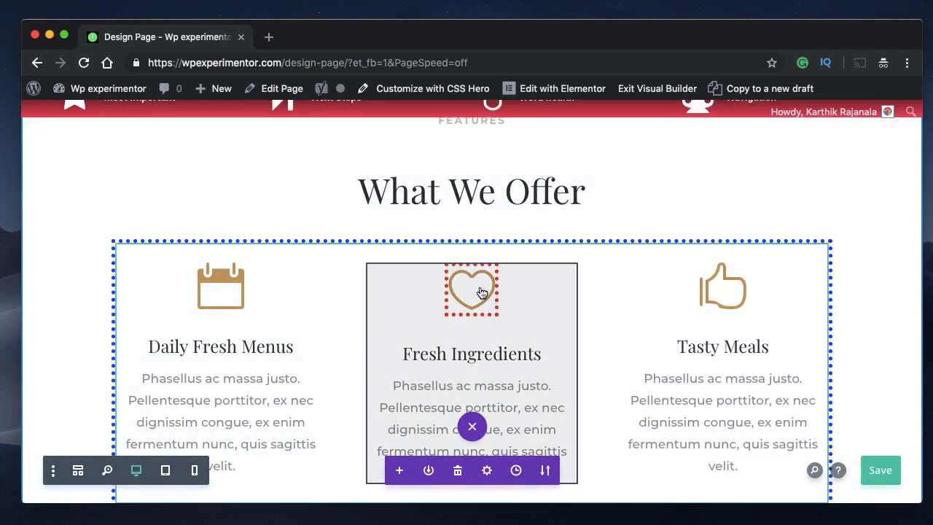
- Reopen the Fresh Ingredients blurb's custom CSS and remove the border declaration from Blurb Image
{"action": "left_click", "coordinate": [481, 292]}
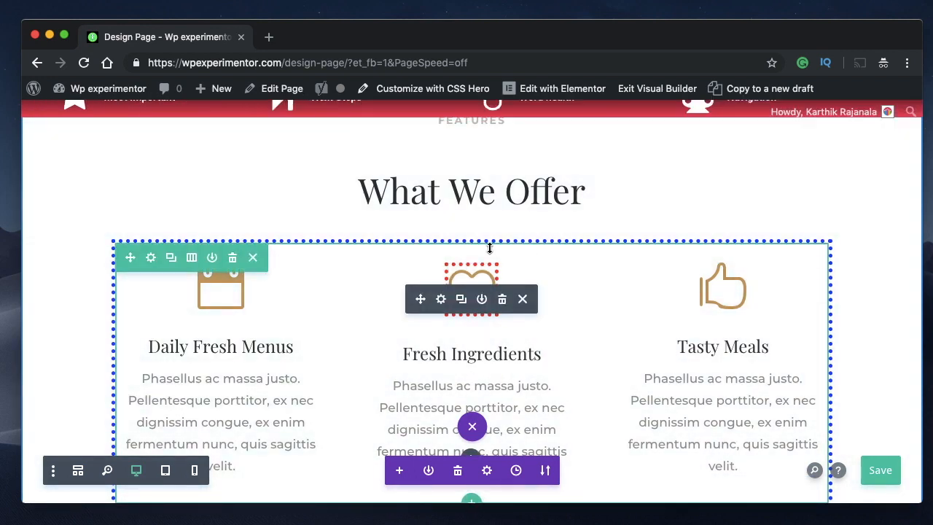
{"action": "left_click", "coordinate": [441, 299]}
{"action": "left_click", "coordinate": [813, 161]}
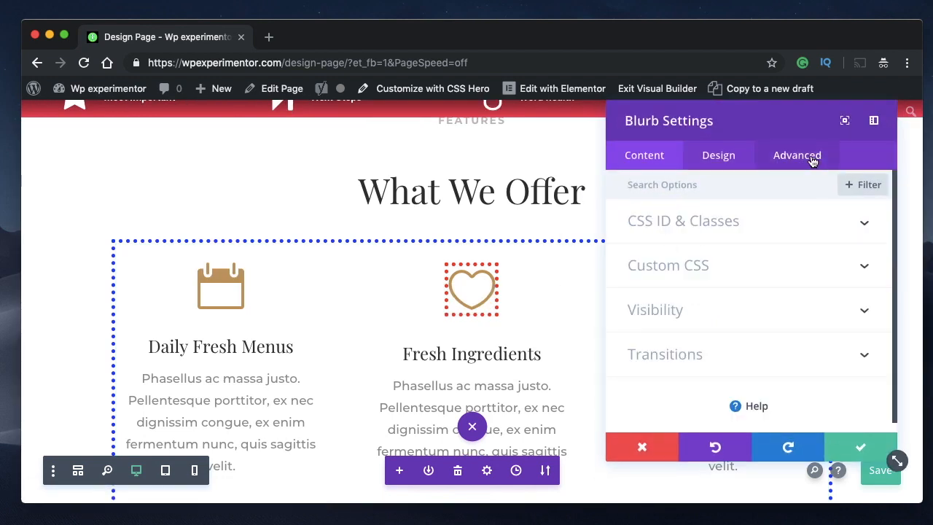
{"action": "left_click", "coordinate": [766, 276]}
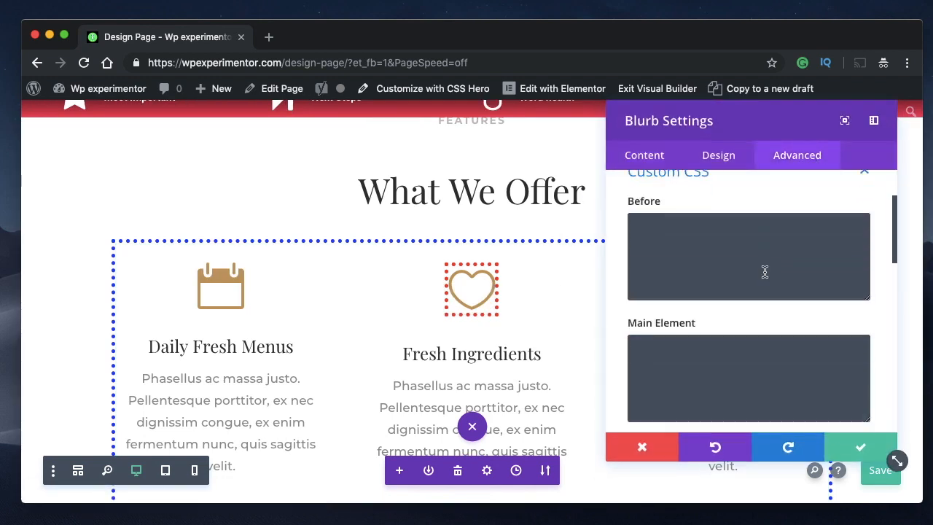
{"action": "scroll", "coordinate": [765, 272], "scroll_direction": "down", "scroll_amount": 5}
{"action": "scroll", "coordinate": [765, 272], "scroll_direction": "up", "scroll_amount": 2}
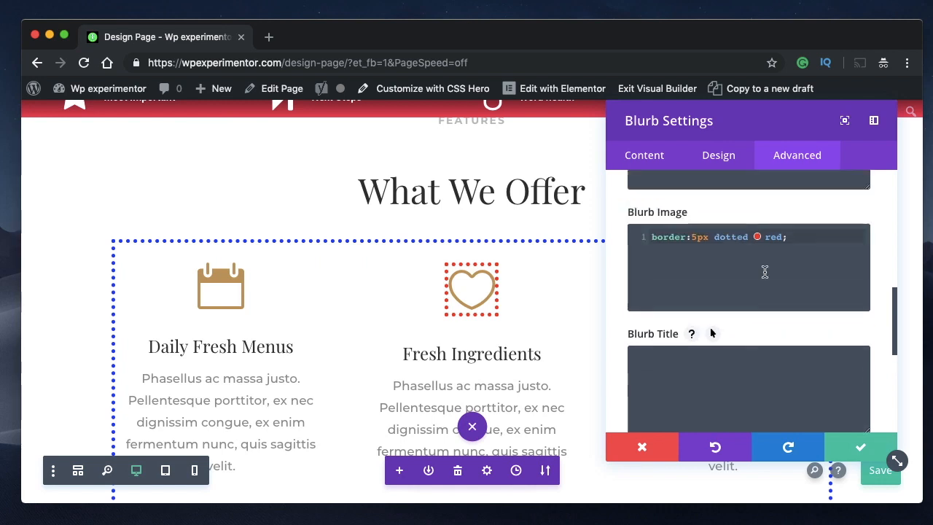
{"action": "scroll", "coordinate": [765, 272], "scroll_direction": "up", "scroll_amount": 1}
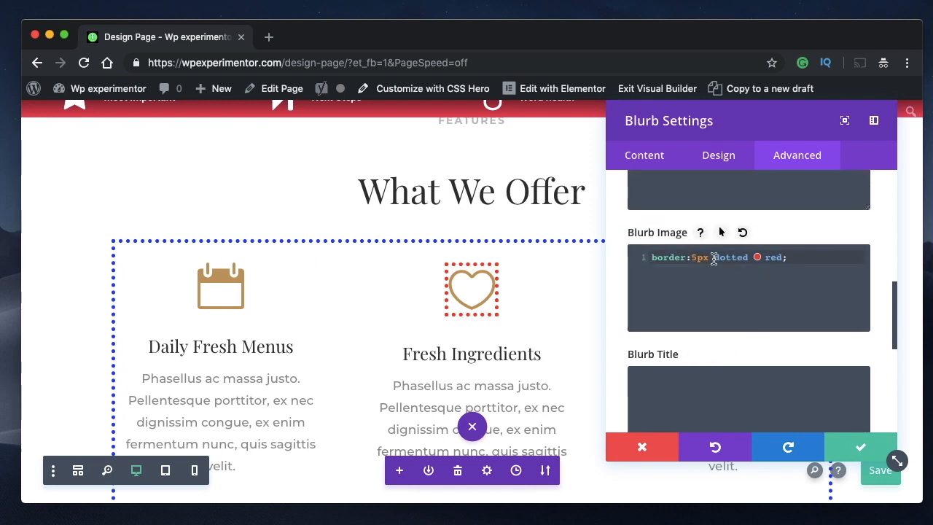
{"action": "triple_click", "coordinate": [714, 259]}
{"action": "key", "text": "ctrl+x"}
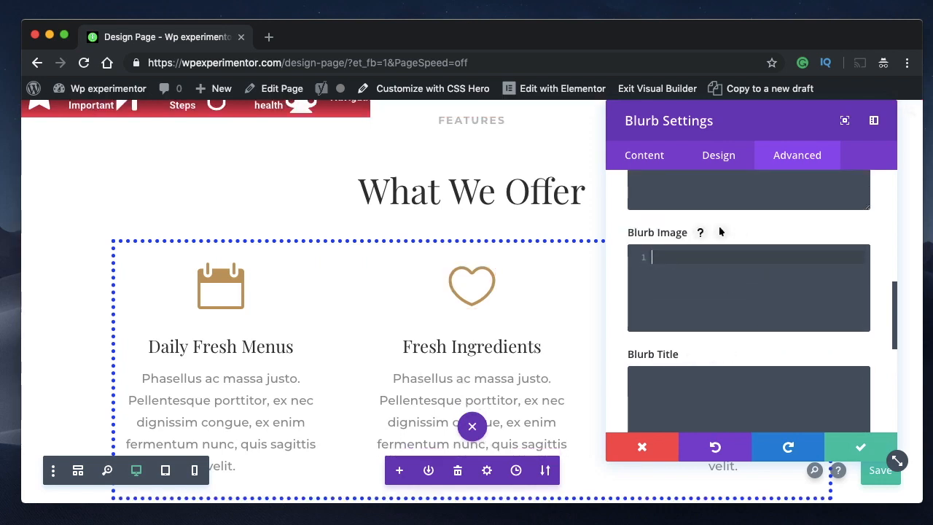
- Enter color:red; as the Blurb Content CSS of the Fresh Ingredients blurb
{"action": "scroll", "coordinate": [773, 263], "scroll_direction": "up", "scroll_amount": 5}
{"action": "scroll", "coordinate": [774, 264], "scroll_direction": "down", "scroll_amount": 4}
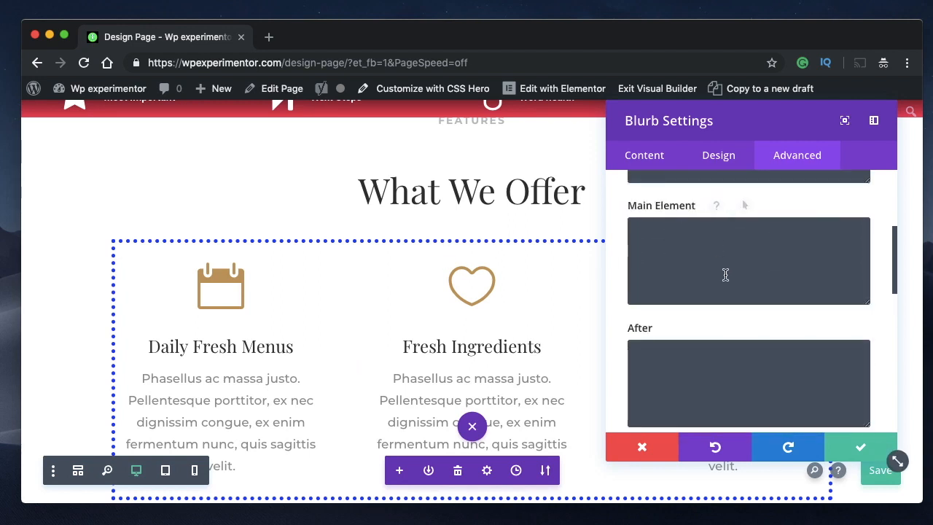
{"action": "scroll", "coordinate": [522, 295], "scroll_direction": "down", "scroll_amount": 1}
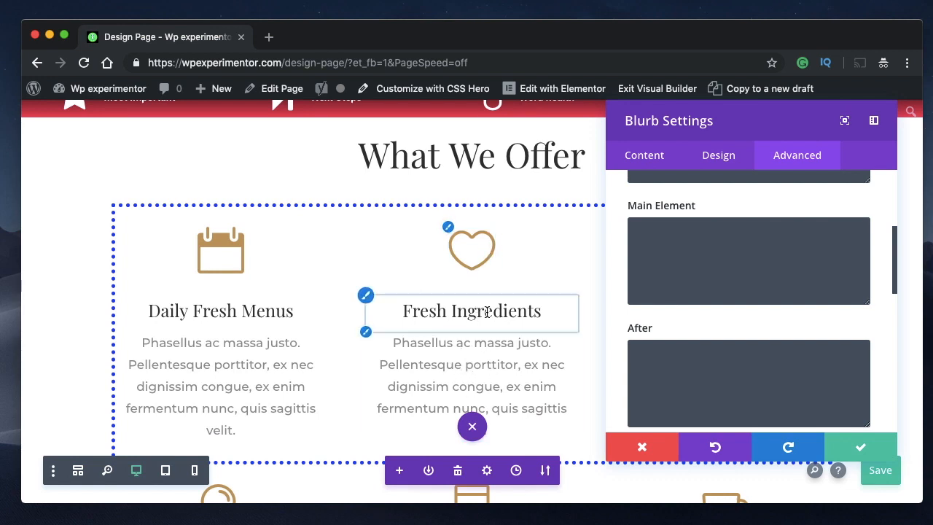
{"action": "scroll", "coordinate": [686, 252], "scroll_direction": "down", "scroll_amount": 10}
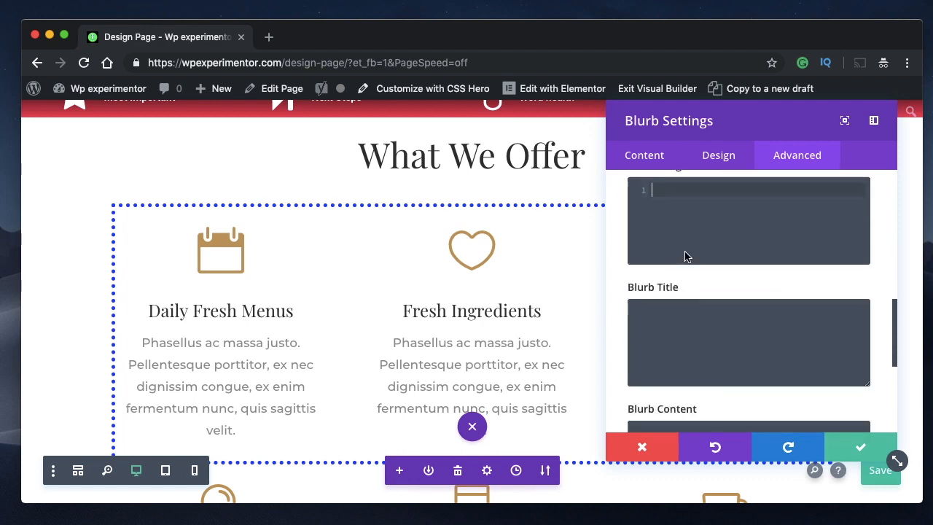
{"action": "left_click", "coordinate": [690, 225]}
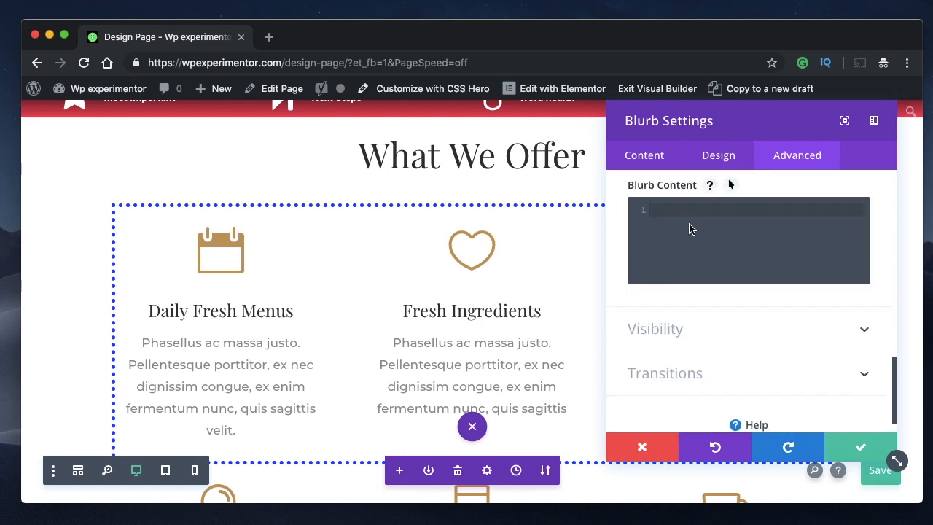
{"action": "type", "text": "color: red"}
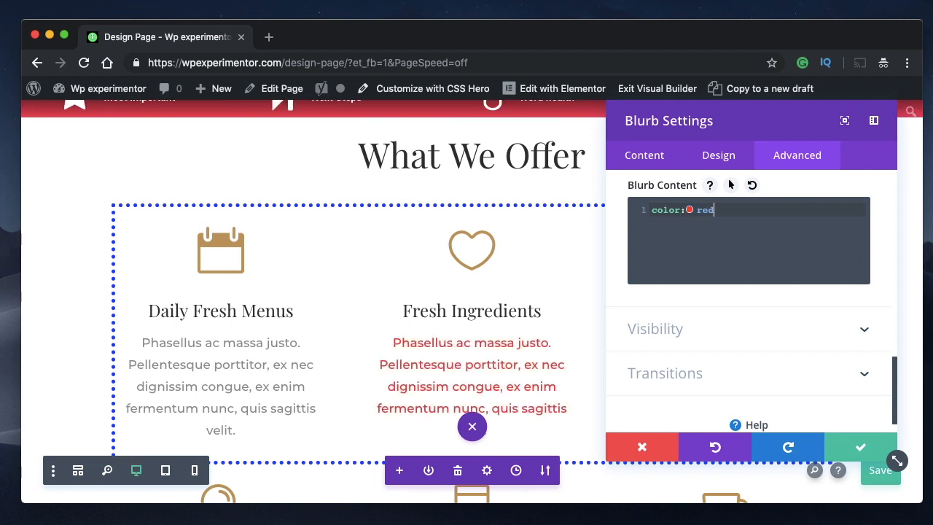
{"action": "type", "text": ";"}
- Copy the color:red; declaration from Blurb Content into the Blurb Title CSS
{"action": "triple_click", "coordinate": [661, 209]}
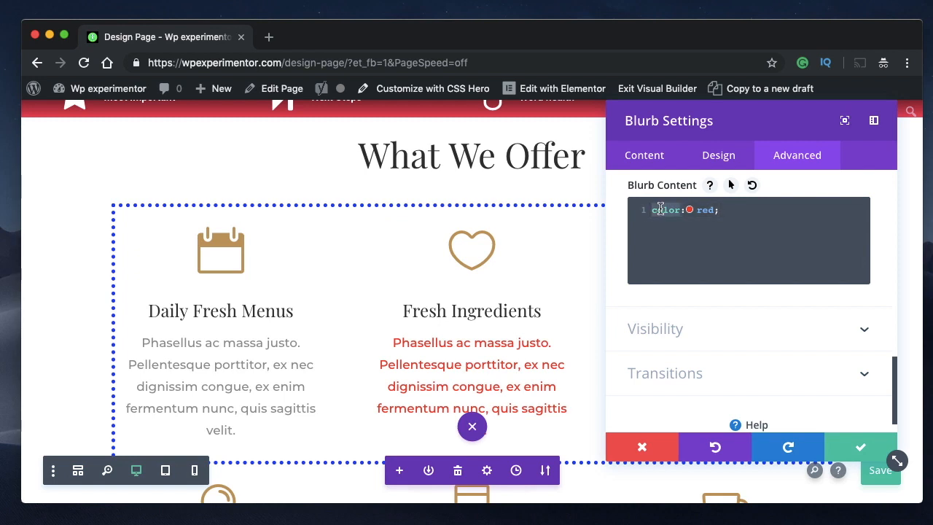
{"action": "scroll", "coordinate": [661, 209], "scroll_direction": "up", "scroll_amount": 2}
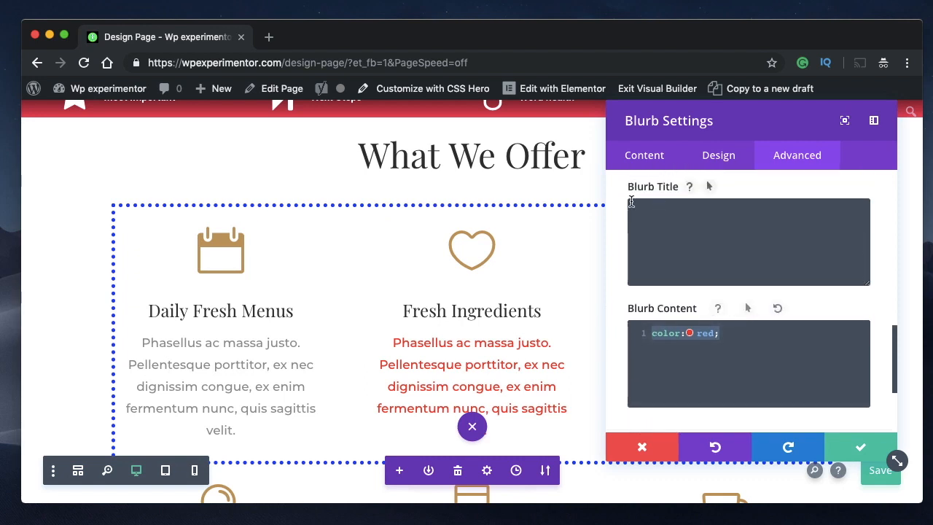
{"action": "left_click", "coordinate": [658, 231]}
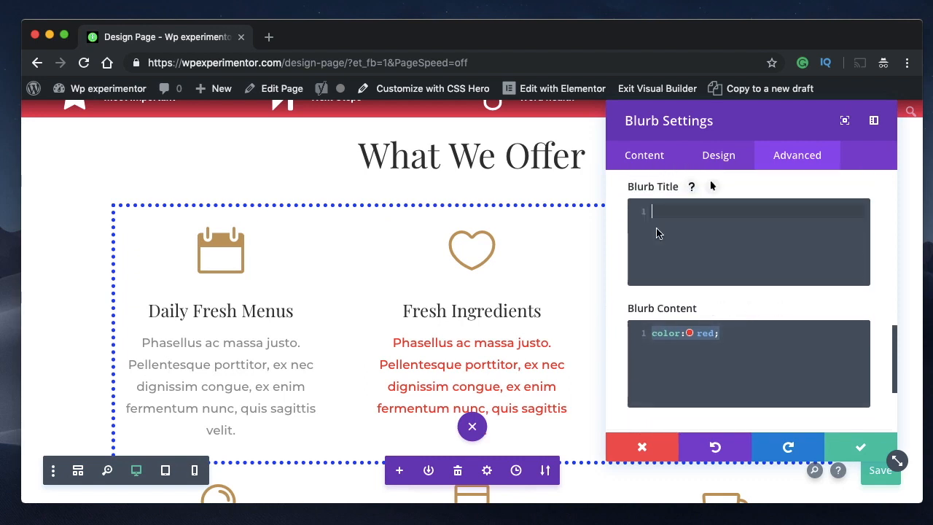
{"action": "left_click", "coordinate": [725, 333]}
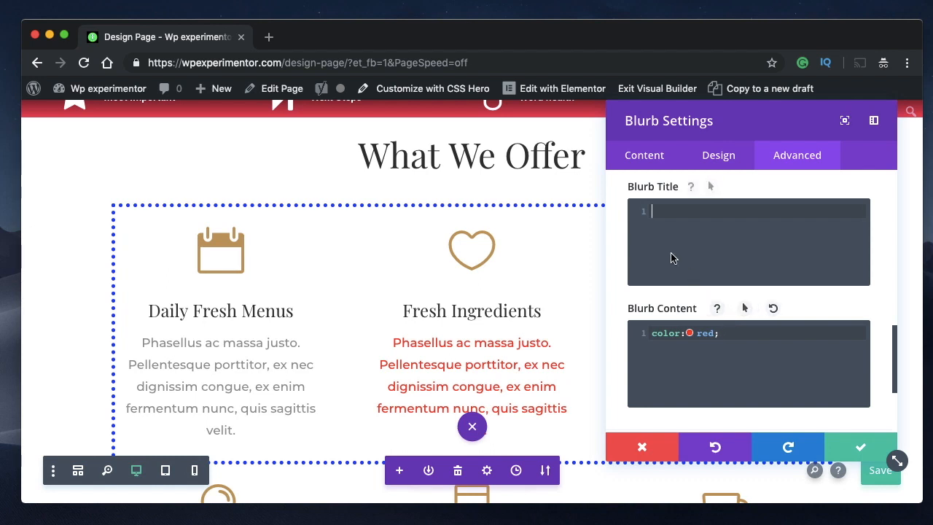
{"action": "key", "text": "super+v"}
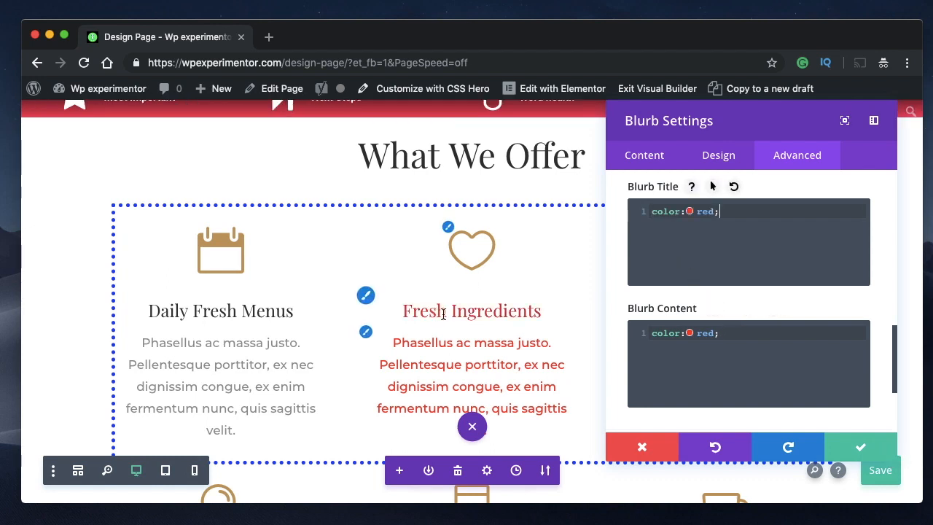
- Change the Blurb Title color to green, rgb(51,126,107), with the inline color picker
{"action": "left_click", "coordinate": [690, 211]}
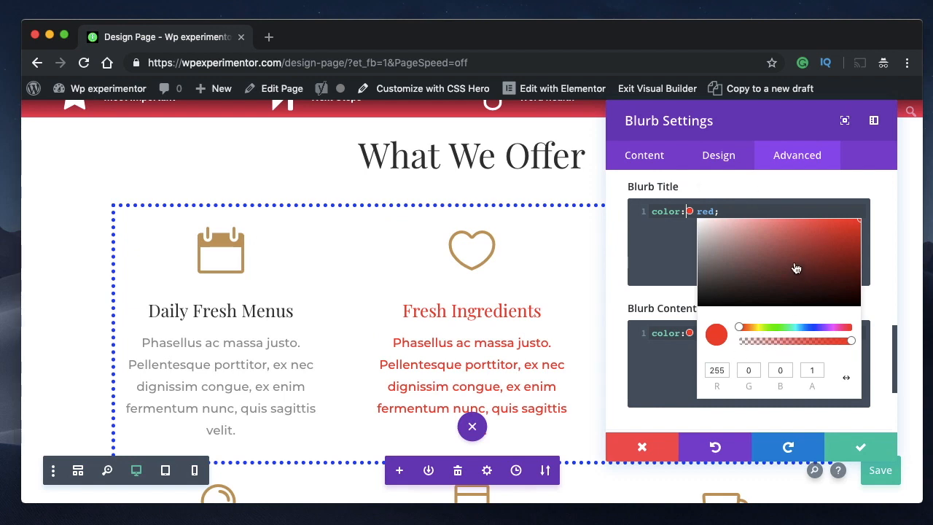
{"action": "left_click", "coordinate": [796, 264]}
{"action": "left_click", "coordinate": [791, 326]}
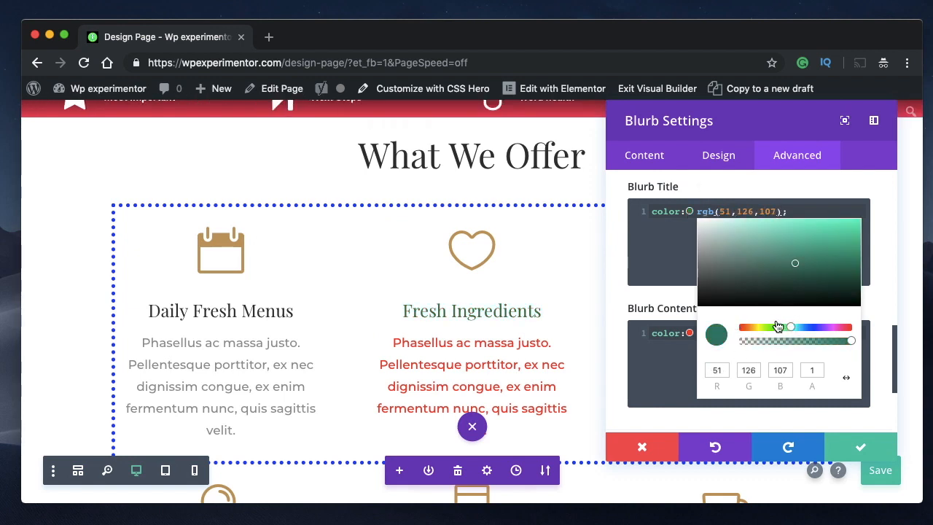
- Recolor the Blurb Title CSS to blue, rgb(33,105,211), and close the blurb settings without keeping the changes
{"action": "left_click_drag", "start_coordinate": [793, 328], "coordinate": [839, 328]}
{"action": "left_click", "coordinate": [837, 255]}
{"action": "left_click", "coordinate": [807, 330]}
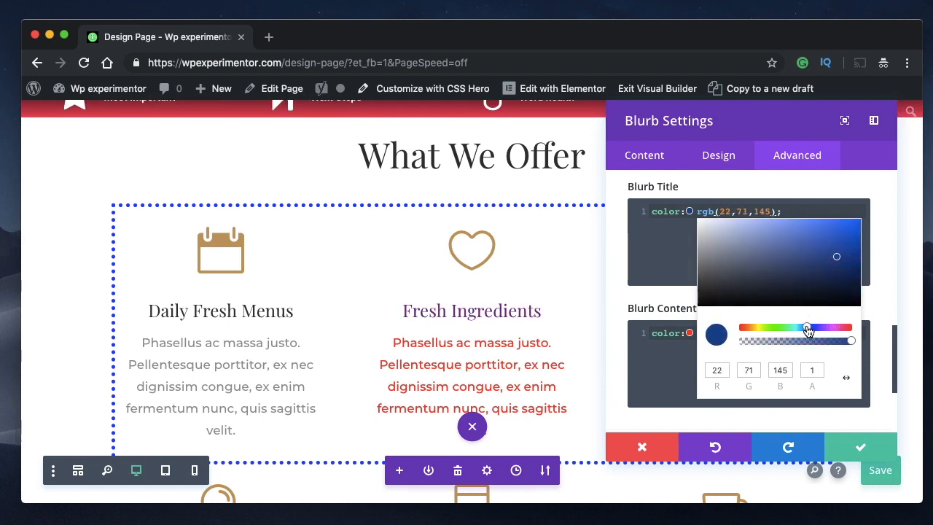
{"action": "left_click_drag", "start_coordinate": [845, 235], "coordinate": [742, 222]}
{"action": "left_click", "coordinate": [836, 235]}
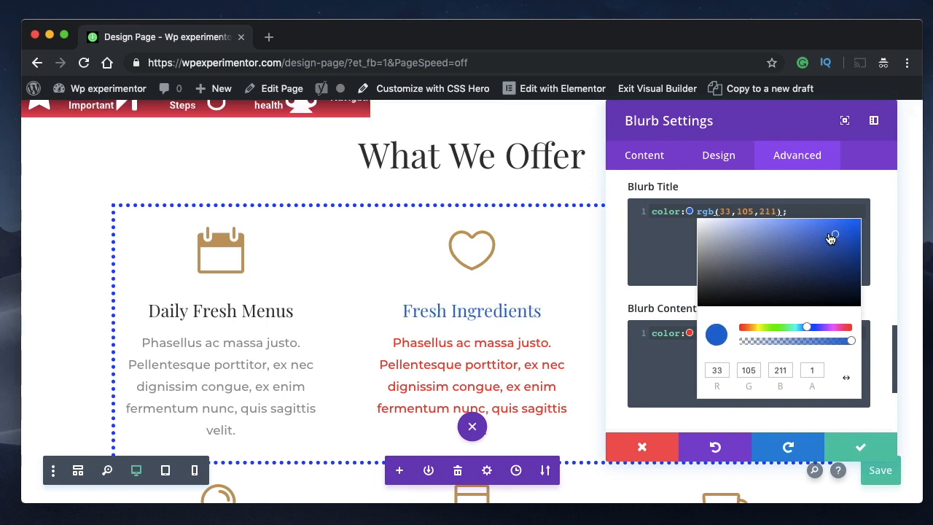
{"action": "left_click", "coordinate": [465, 313]}
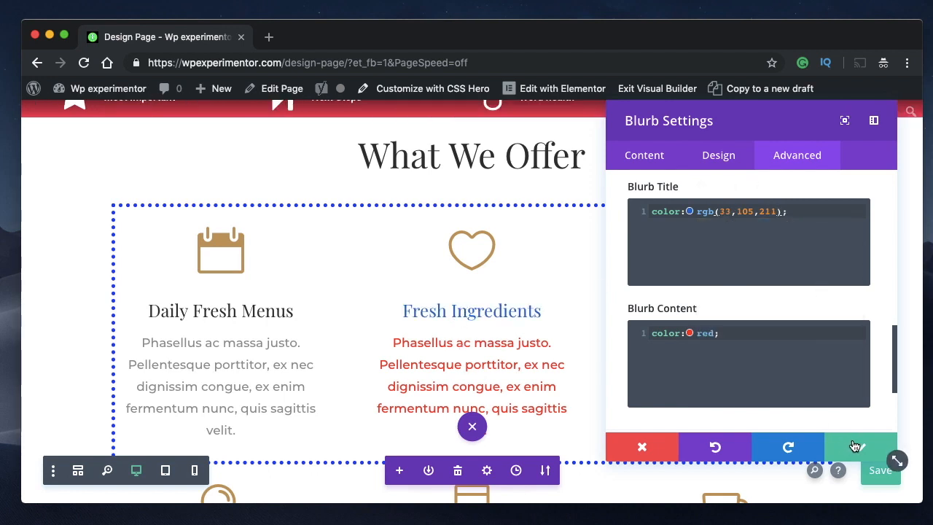
{"action": "left_click", "coordinate": [625, 449]}
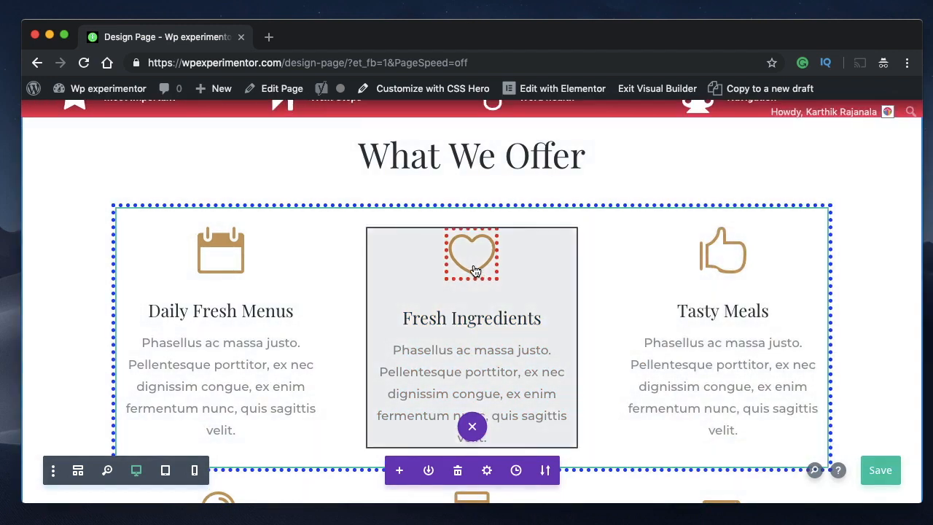
- Reopen the Fresh Ingredients blurb's custom CSS and delete the dotted red border declaration from Blurb Image
{"action": "mouse_move", "coordinate": [475, 271]}
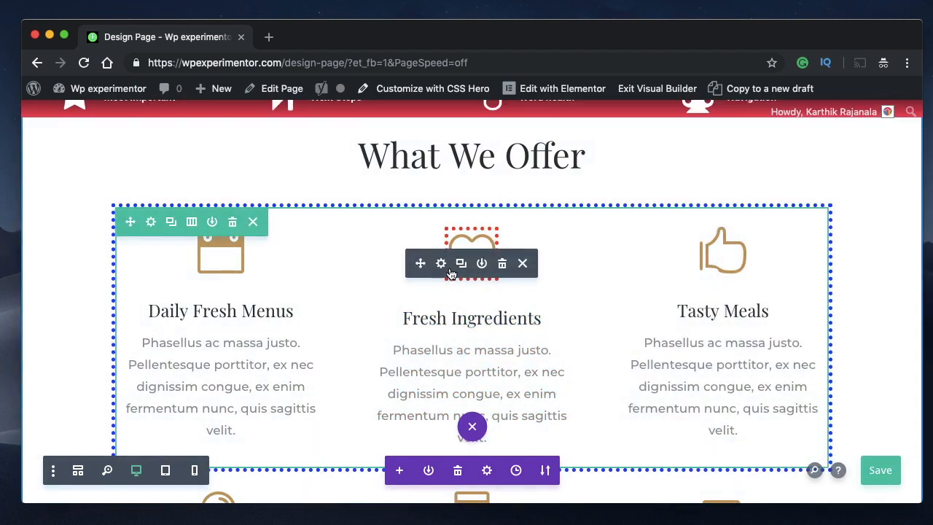
{"action": "left_click", "coordinate": [441, 264]}
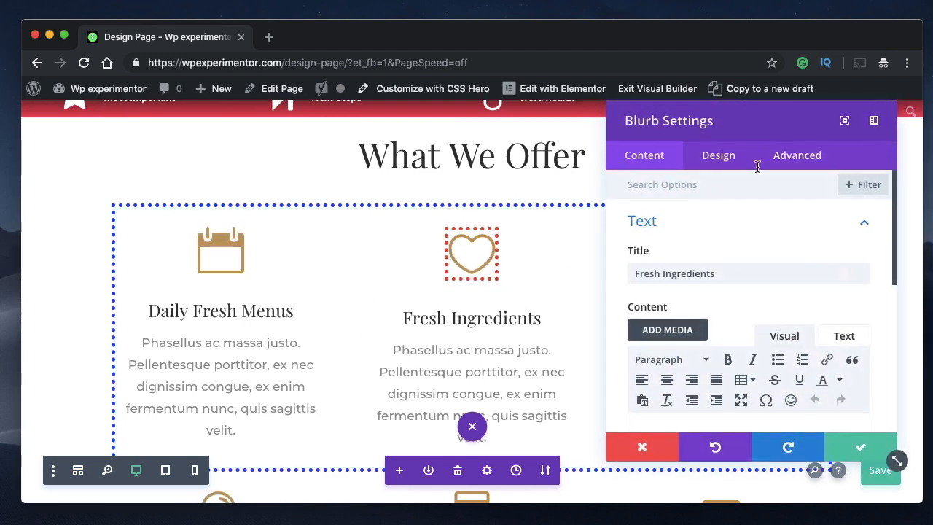
{"action": "left_click", "coordinate": [820, 166]}
{"action": "left_click", "coordinate": [706, 272]}
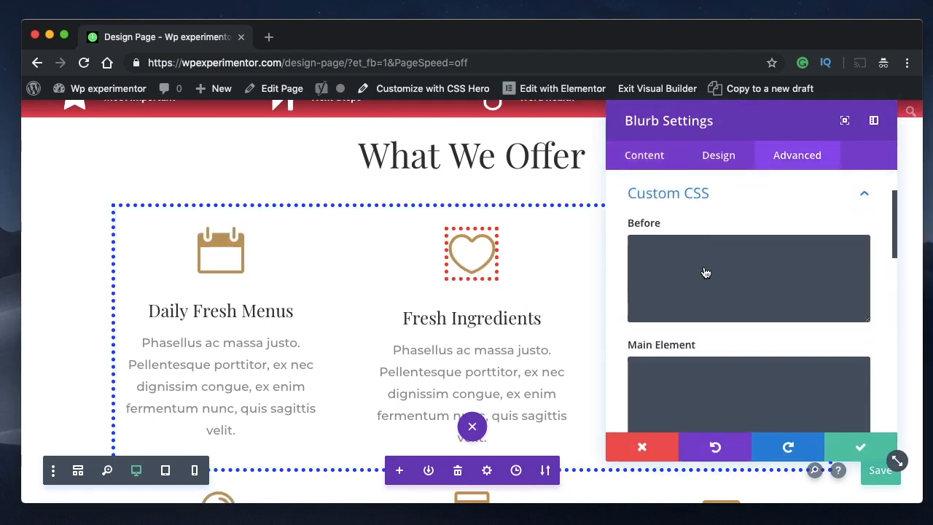
{"action": "scroll", "coordinate": [734, 299], "scroll_direction": "down", "scroll_amount": 10}
{"action": "scroll", "coordinate": [733, 304], "scroll_direction": "down", "scroll_amount": 2}
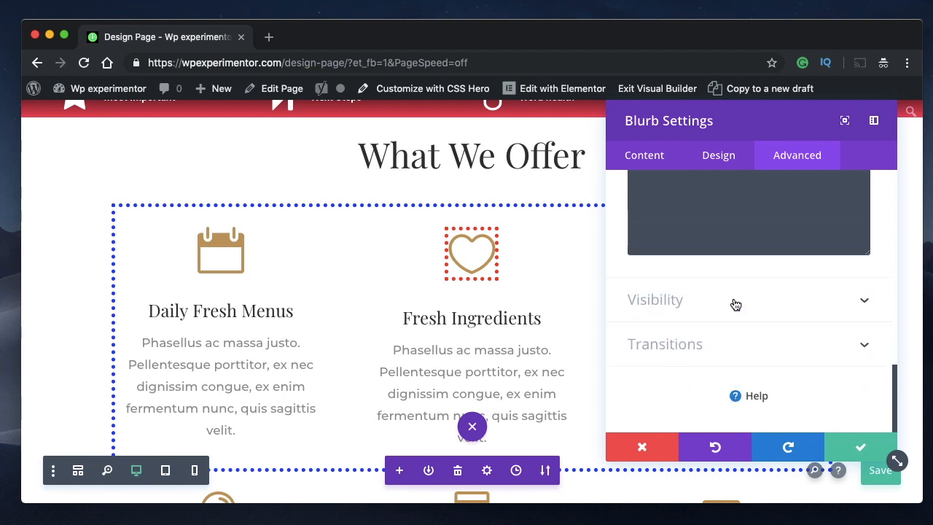
{"action": "scroll", "coordinate": [733, 299], "scroll_direction": "up", "scroll_amount": 6}
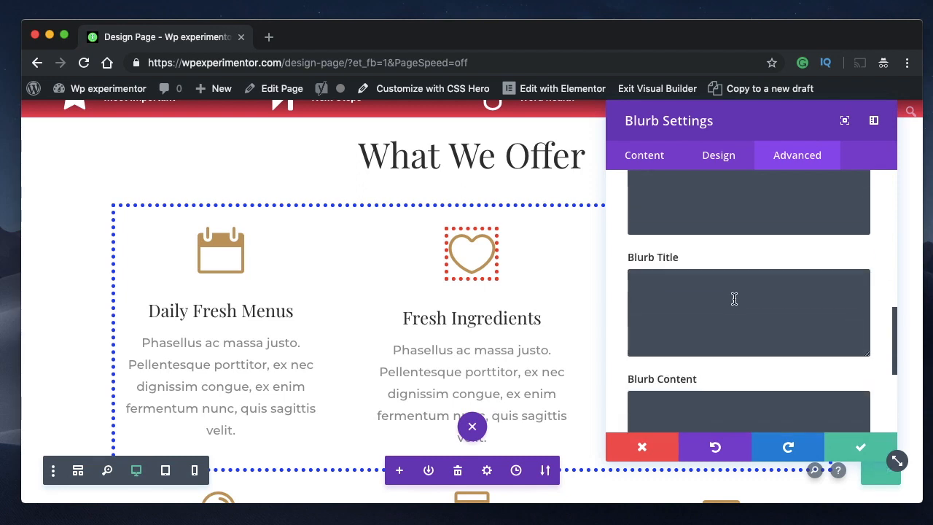
{"action": "left_click", "coordinate": [815, 276]}
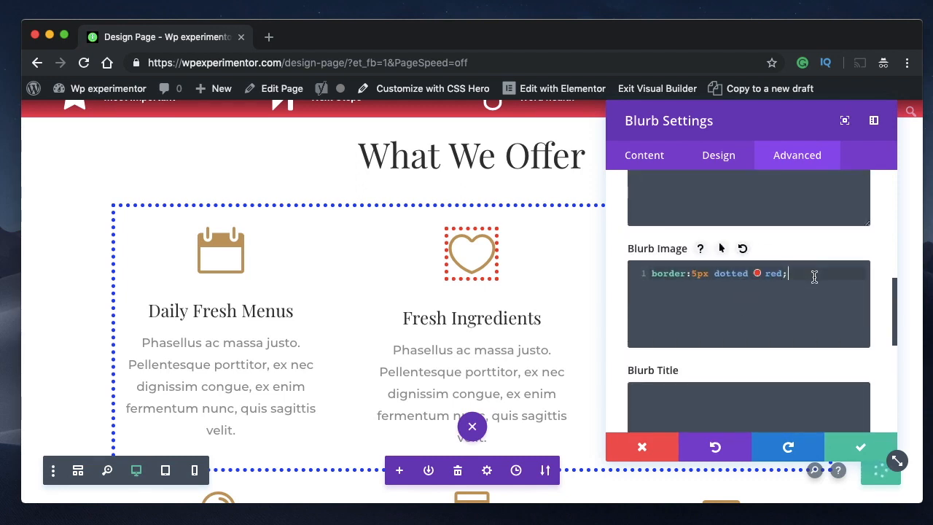
{"action": "key", "text": "ctrl+a"}
{"action": "key", "text": "BackSpace"}
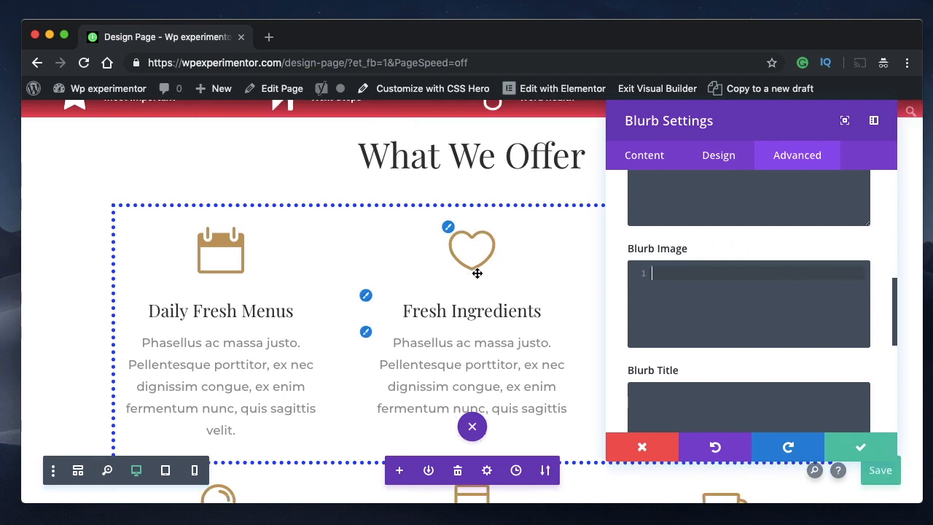
- Enter background: red; as the Blurb Title CSS of the Fresh Ingredients blurb
{"action": "scroll", "coordinate": [806, 291], "scroll_direction": "up", "scroll_amount": 1}
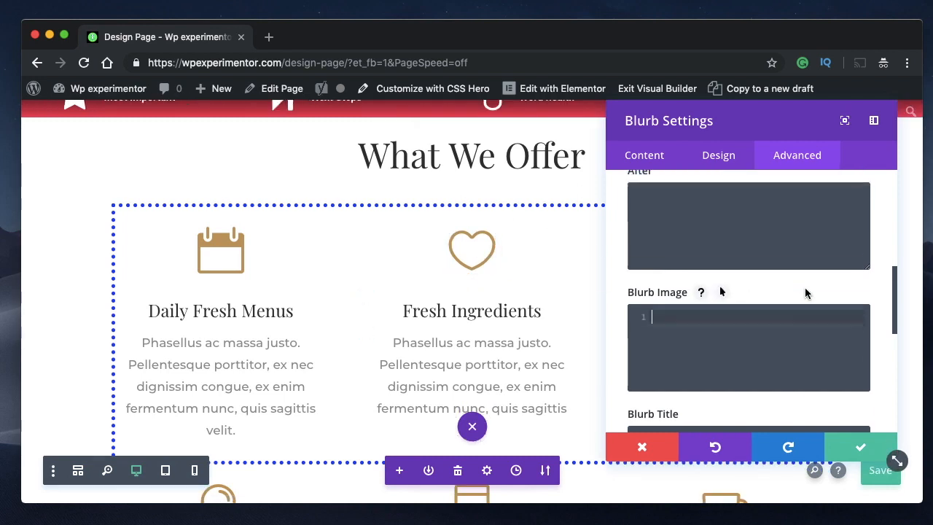
{"action": "scroll", "coordinate": [705, 226], "scroll_direction": "down", "scroll_amount": 3}
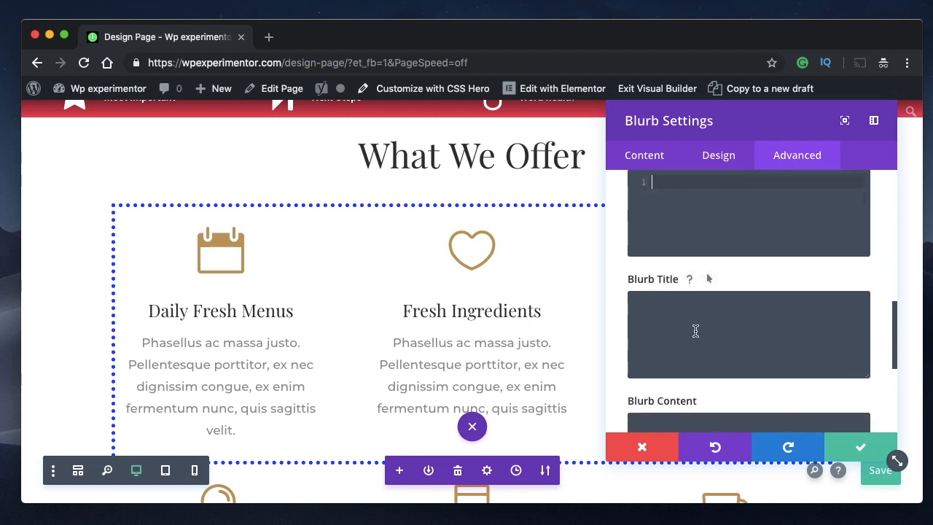
{"action": "scroll", "coordinate": [695, 330], "scroll_direction": "down", "scroll_amount": 2}
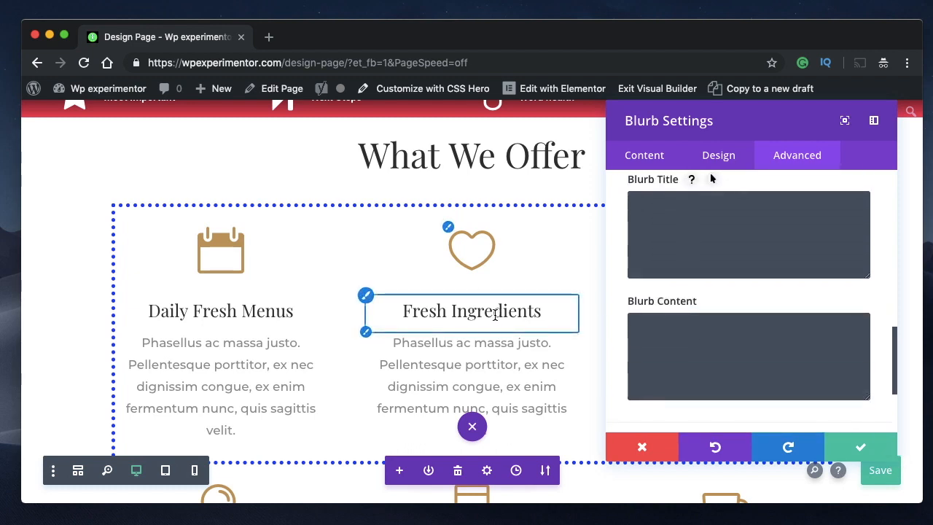
{"action": "left_click", "coordinate": [677, 229]}
{"action": "type", "text": "b"}
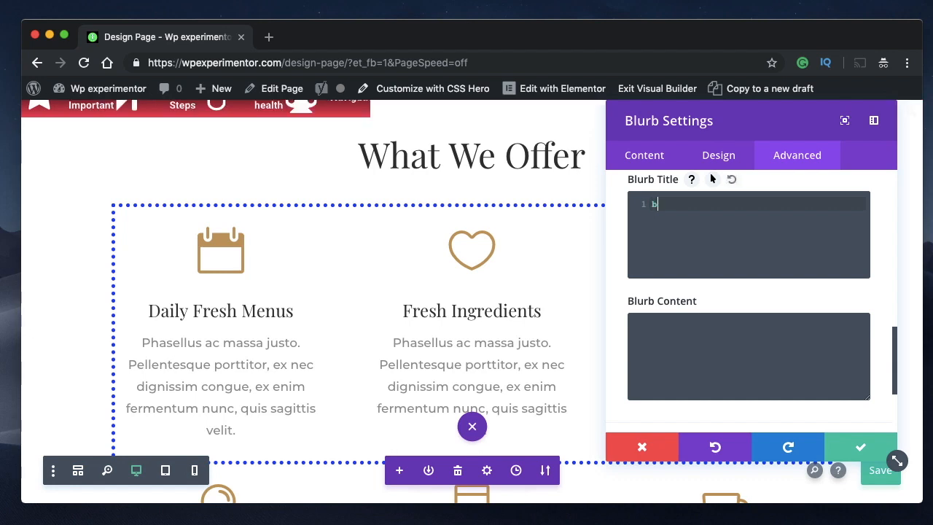
{"action": "type", "text": "ackface-visibilit"}
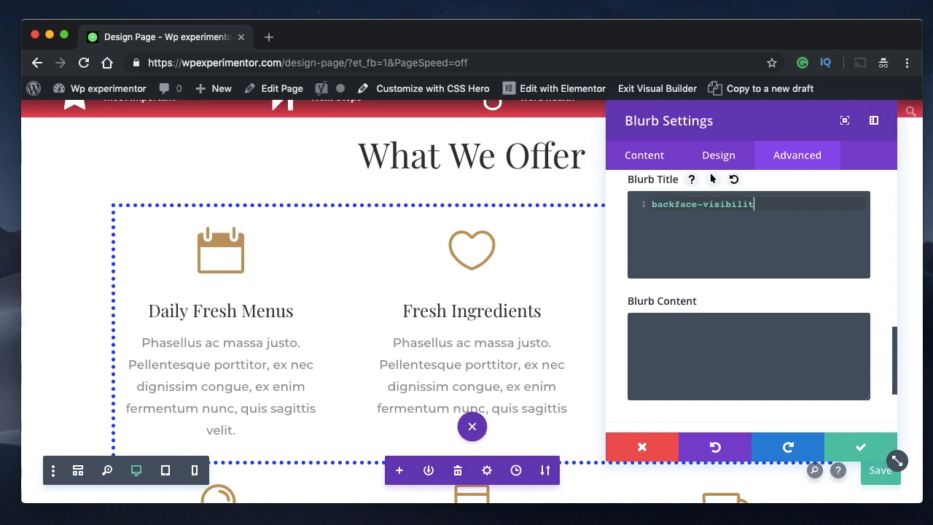
{"action": "key", "text": "BackSpace"}
{"action": "key", "text": "BackSpace"}
{"action": "key", "text": "BackSpace"}
{"action": "key", "text": "BackSpace"}
{"action": "key", "text": "BackSpace"}
{"action": "key", "text": "BackSpace"}
{"action": "type", "text": "ground: red"}
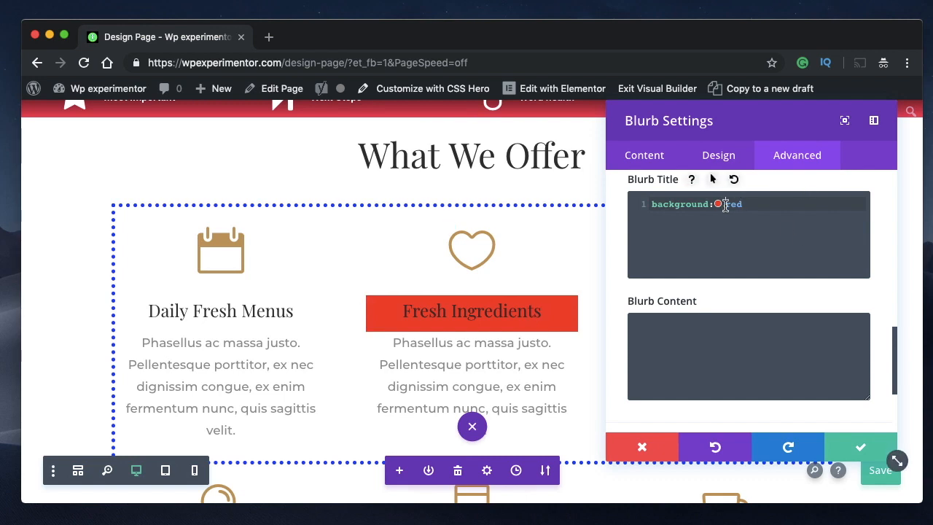
{"action": "type", "text": ";"}
{"action": "key", "text": "Return"}
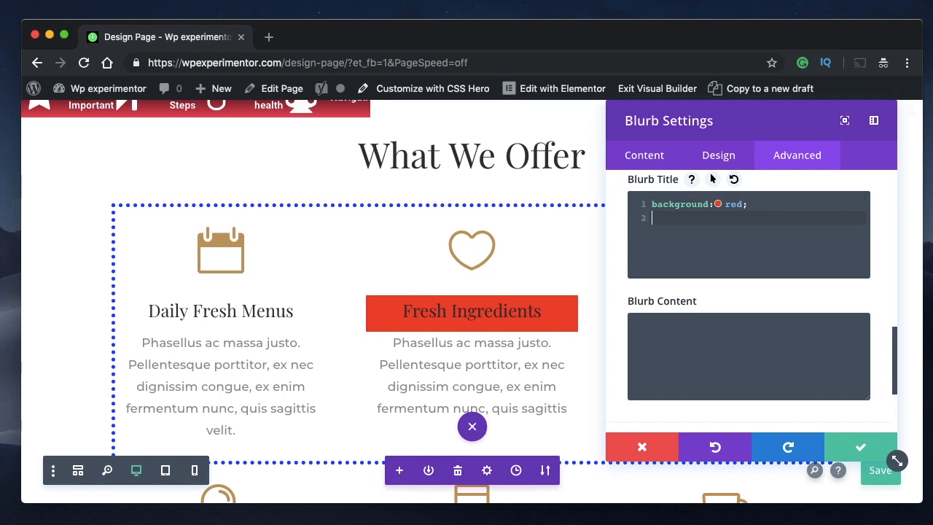
- Add border-radius: 5px 5px; as a second declaration in the Blurb Title CSS
{"action": "type", "text": "bpr"}
{"action": "type", "text": "der"}
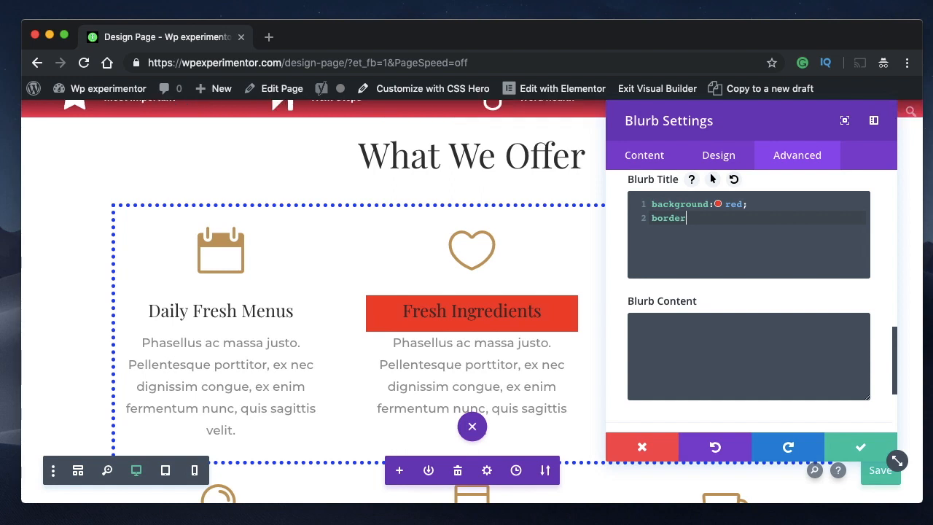
{"action": "type", "text": "-"}
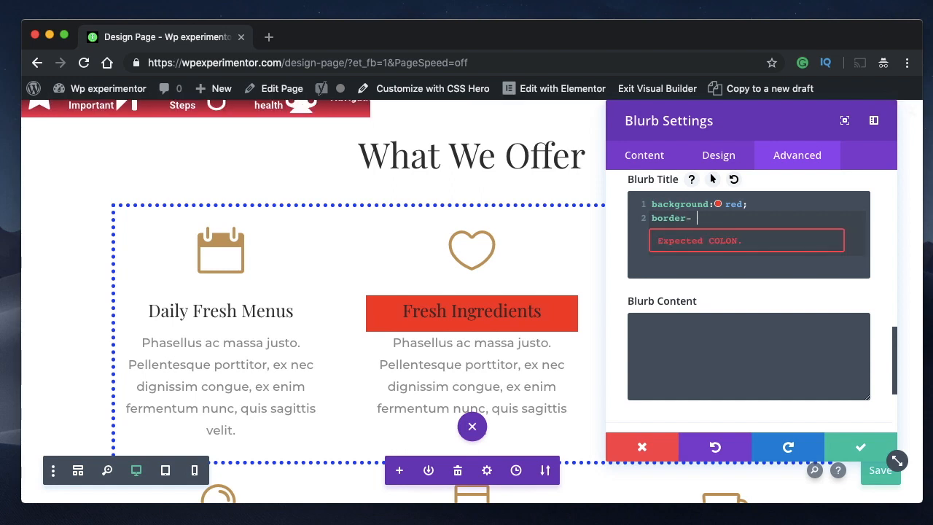
{"action": "type", "text": "radius:"}
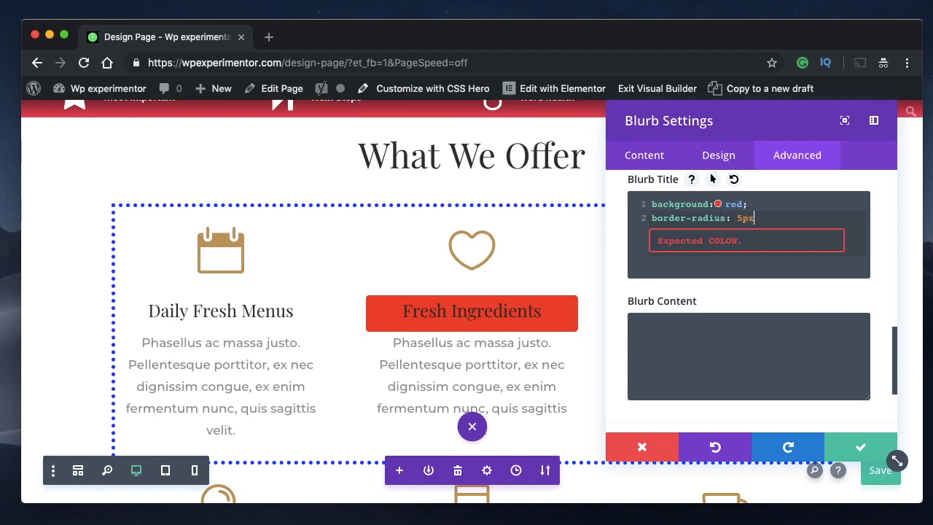
{"action": "type", "text": " 5px"}
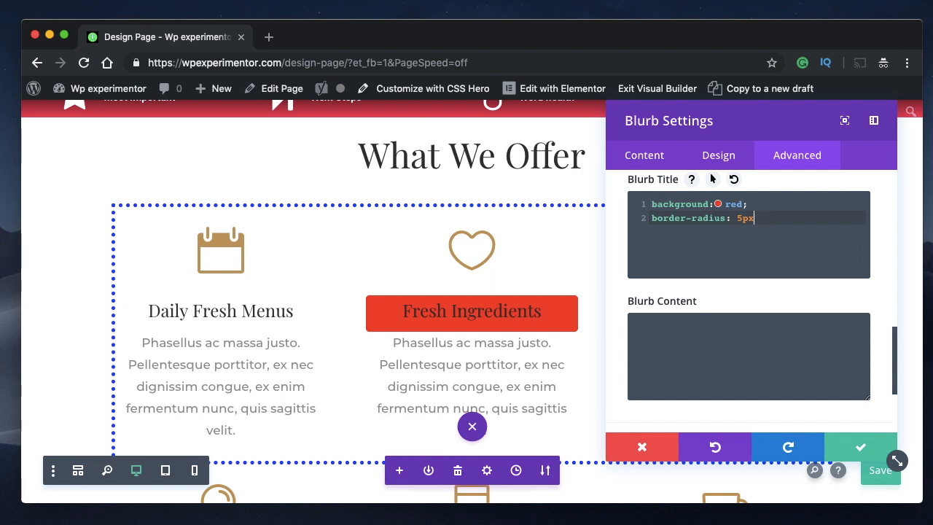
{"action": "type", "text": " 5px;"}
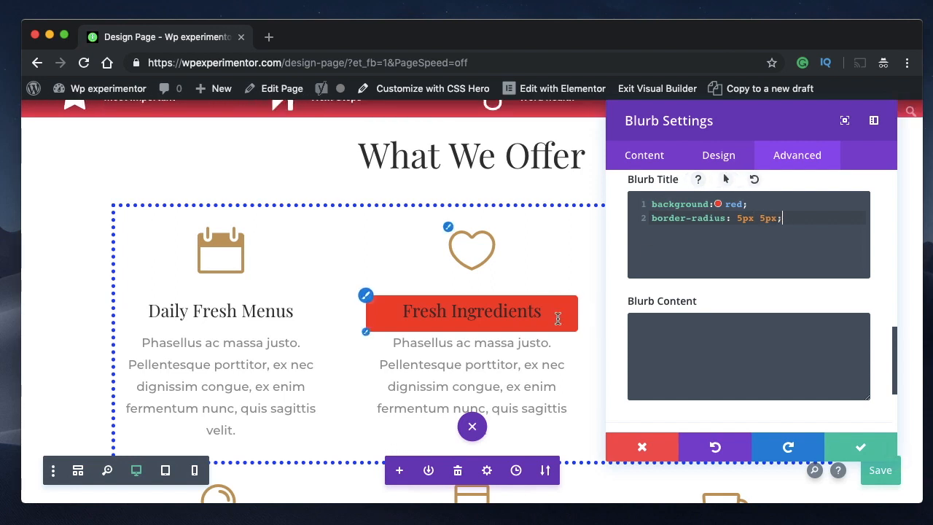
- Delete the border-radius declaration from Blurb Title, undo the deletion, and delete the declaration again
{"action": "triple_click", "coordinate": [743, 220]}
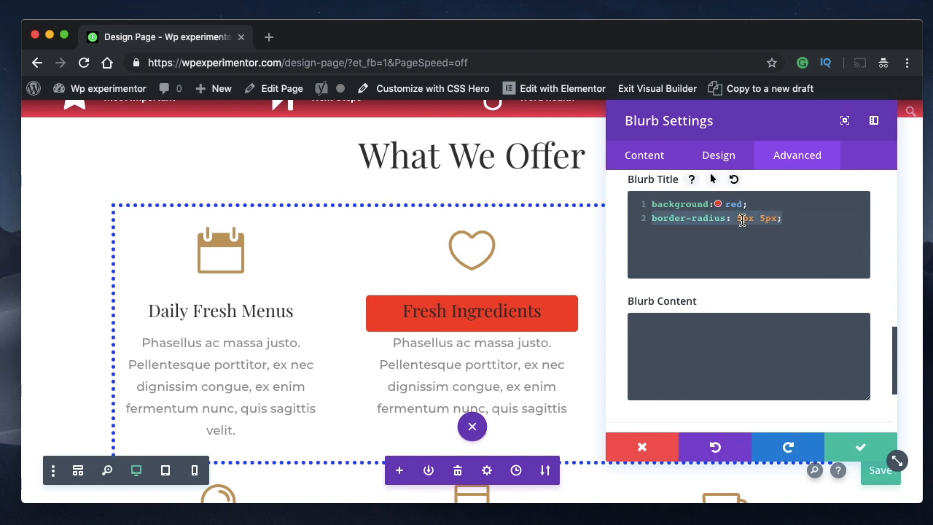
{"action": "key", "text": "BackSpace"}
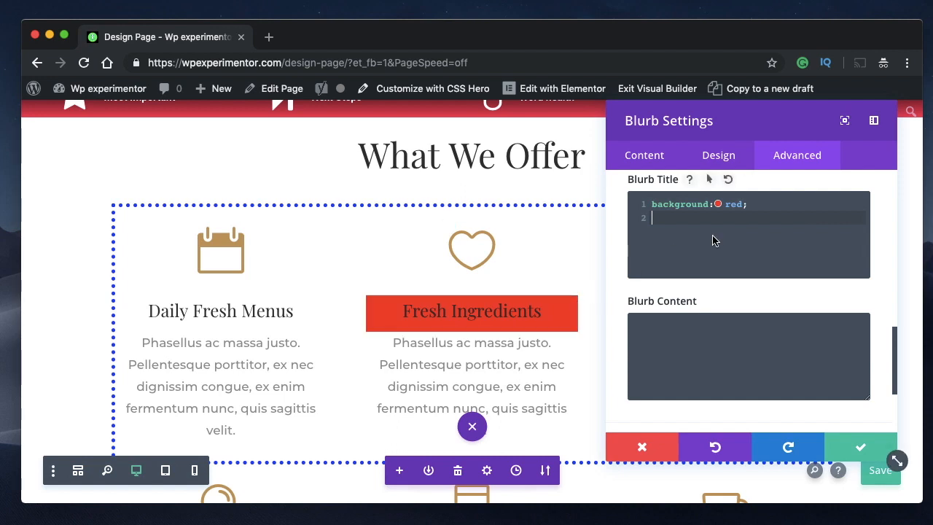
{"action": "key", "text": "super+z"}
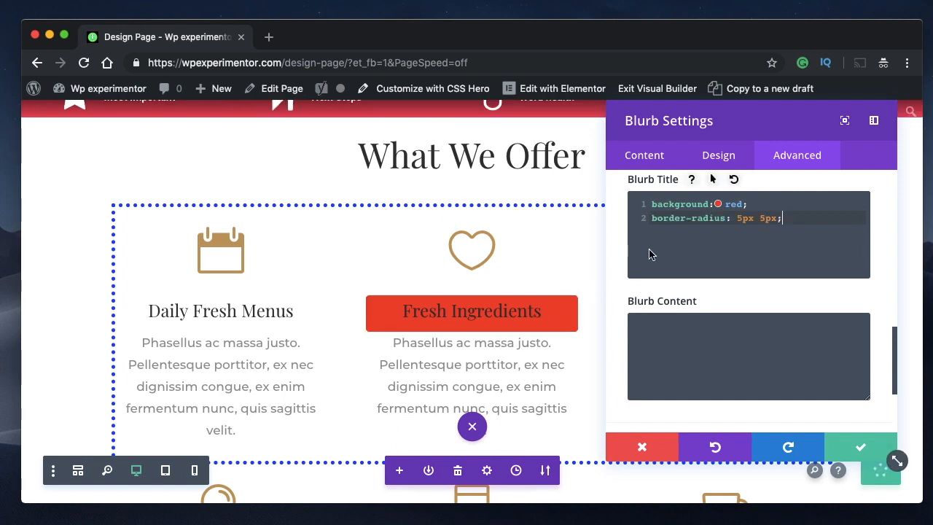
{"action": "double_click", "coordinate": [742, 218]}
{"action": "triple_click", "coordinate": [738, 218]}
{"action": "key", "text": "BackSpace"}
- Open and close the inline color picker for the Blurb Title background, and delete the background declaration
{"action": "left_click", "coordinate": [719, 205]}
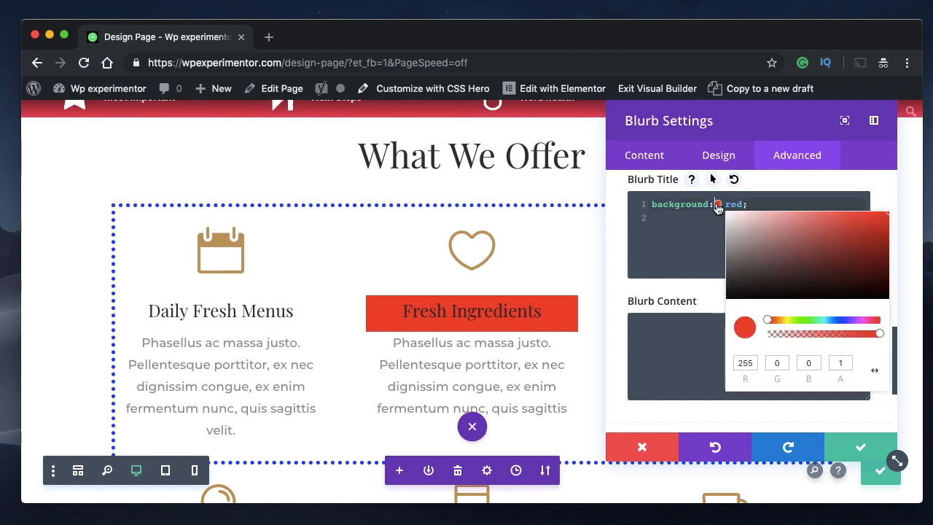
{"action": "left_click", "coordinate": [711, 212]}
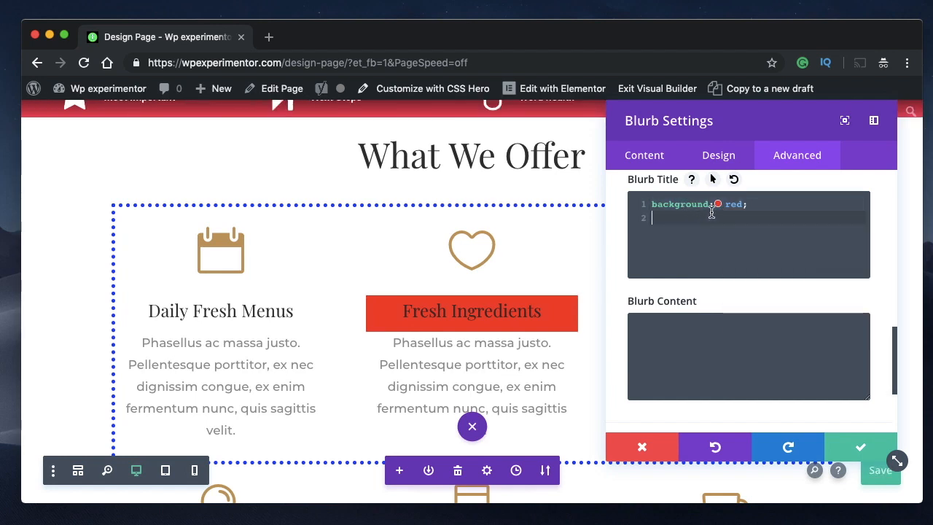
{"action": "triple_click", "coordinate": [749, 207]}
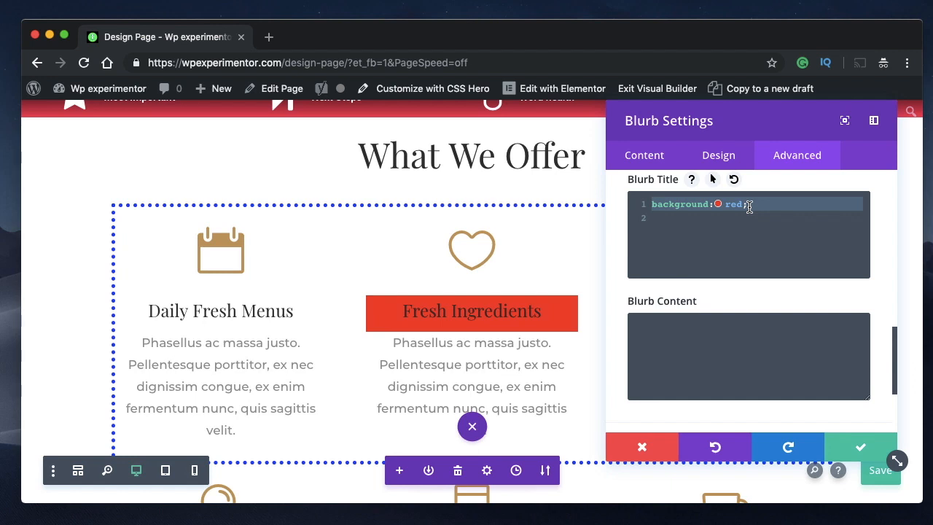
{"action": "key", "text": "BackSpace"}
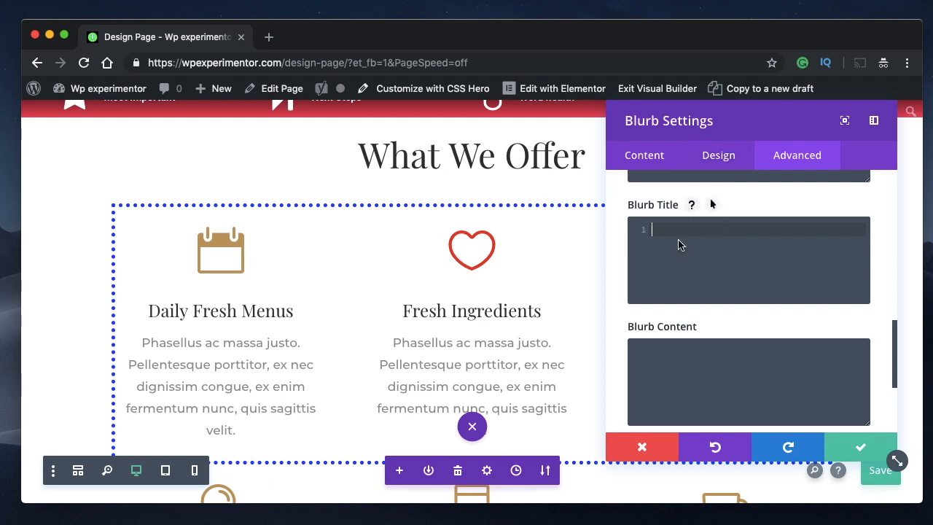
- Enter box-shadow: 5px 5px in the Blurb Title CSS of the Fresh Ingredients blurb
{"action": "left_click", "coordinate": [721, 168]}
{"action": "scroll", "coordinate": [711, 341], "scroll_direction": "down", "scroll_amount": 5}
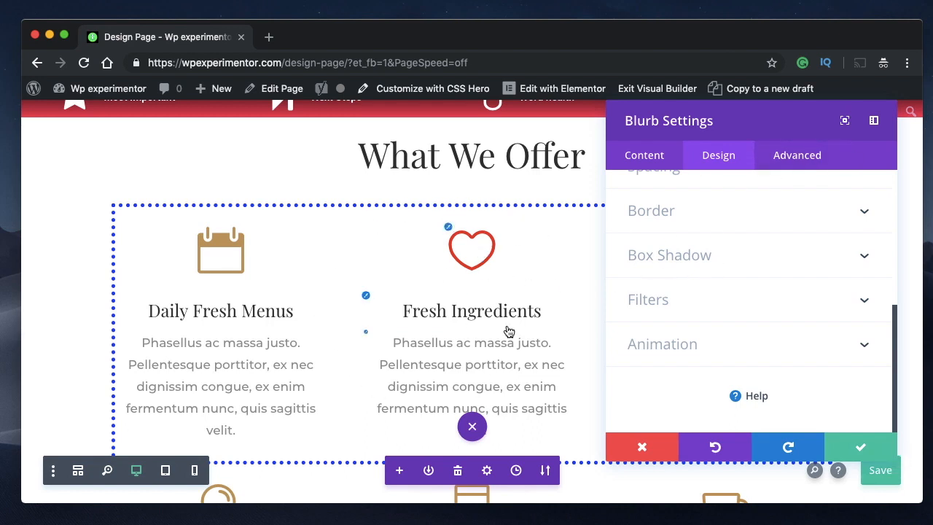
{"action": "left_click", "coordinate": [812, 155]}
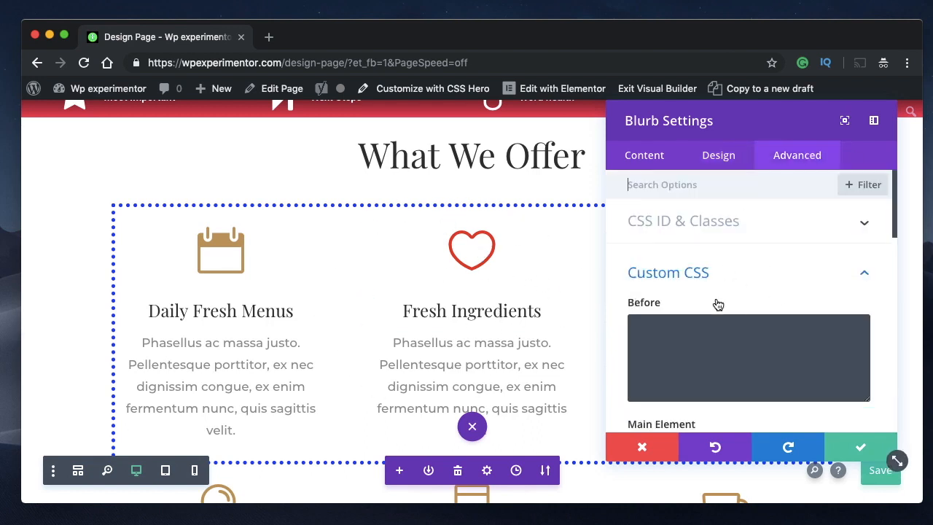
{"action": "scroll", "coordinate": [718, 305], "scroll_direction": "down", "scroll_amount": 2}
{"action": "scroll", "coordinate": [718, 305], "scroll_direction": "down", "scroll_amount": 5}
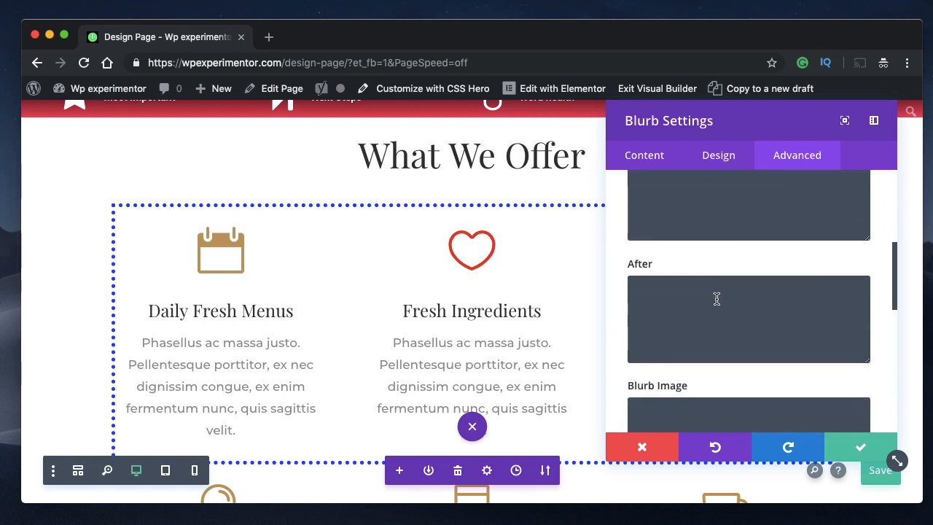
{"action": "scroll", "coordinate": [717, 299], "scroll_direction": "down", "scroll_amount": 4}
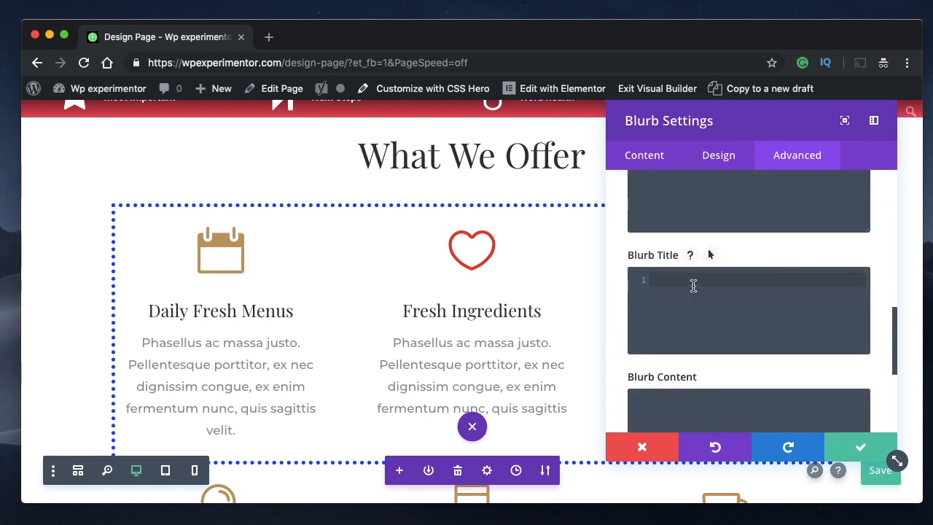
{"action": "type", "text": "box-"}
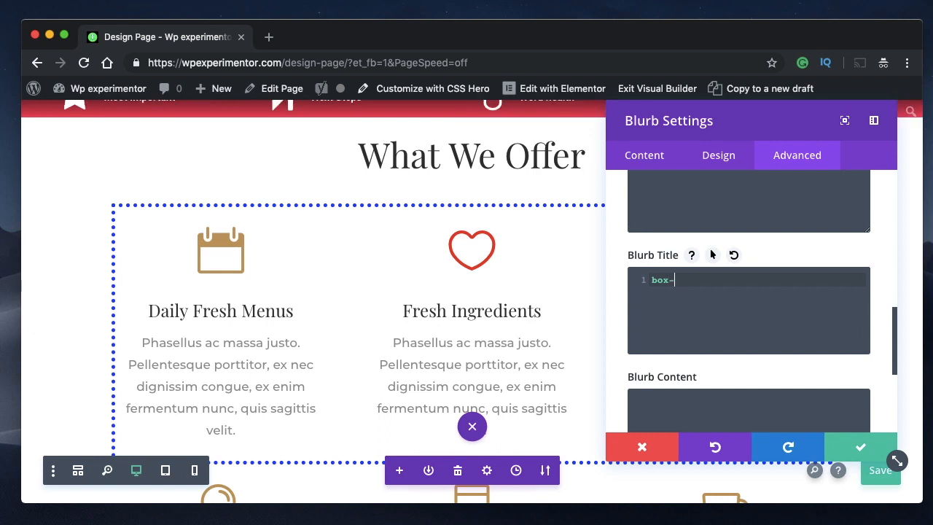
{"action": "type", "text": "shadow"}
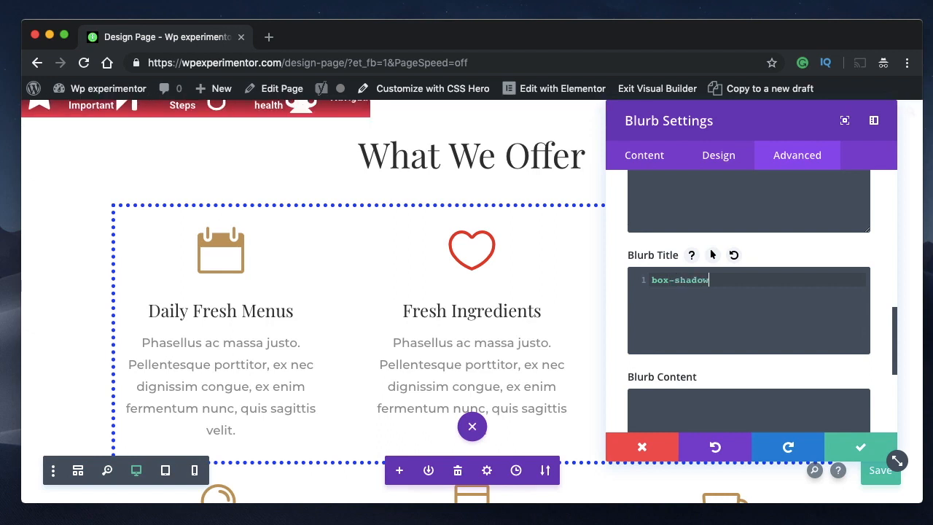
{"action": "type", "text": ": 5p"}
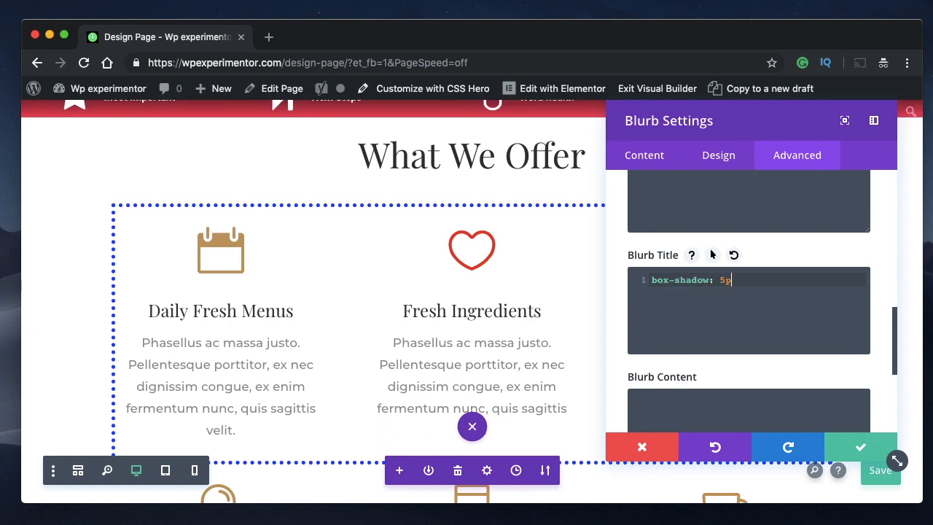
{"action": "type", "text": "x 5px"}
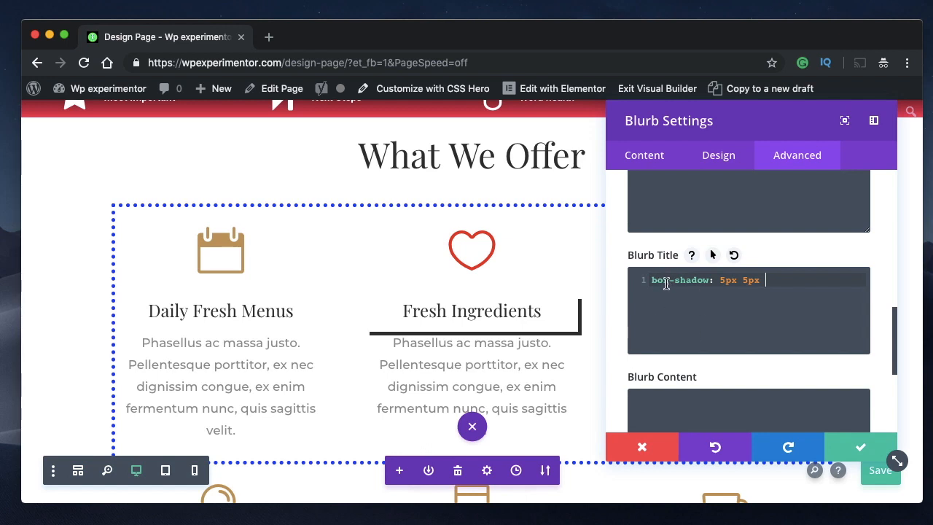
- Complete the Blurb Title box-shadow with a third 5px value and the color blue
{"action": "key", "text": "super+a"}
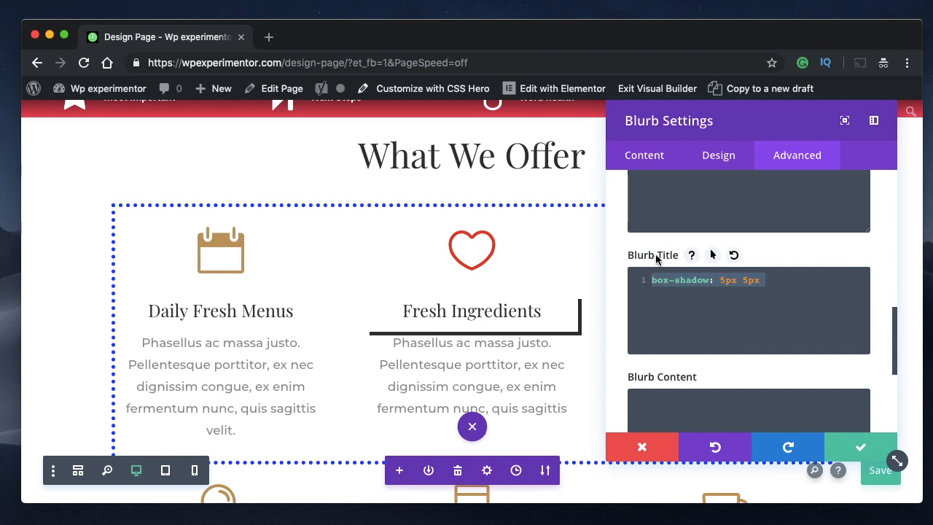
{"action": "key", "text": "super+s"}
{"action": "left_click", "coordinate": [773, 281]}
{"action": "type", "text": "5px"}
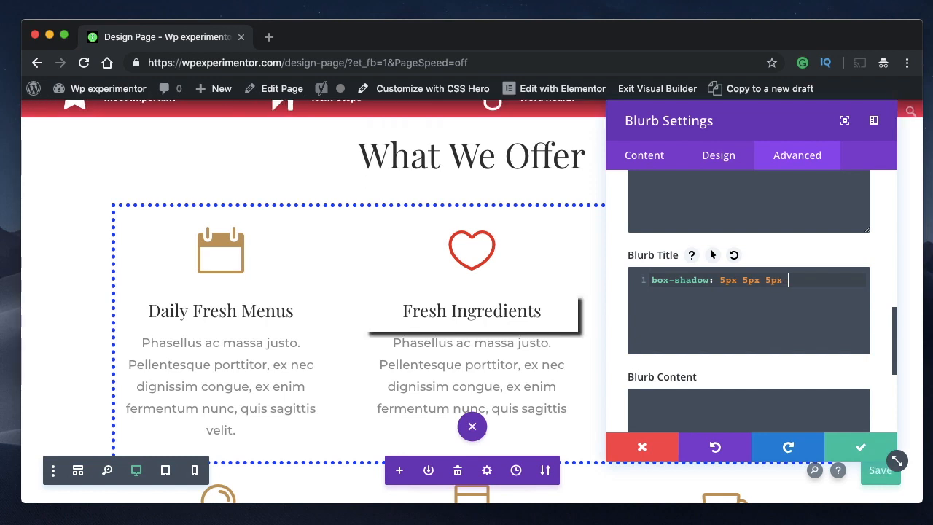
{"action": "type", "text": " b"}
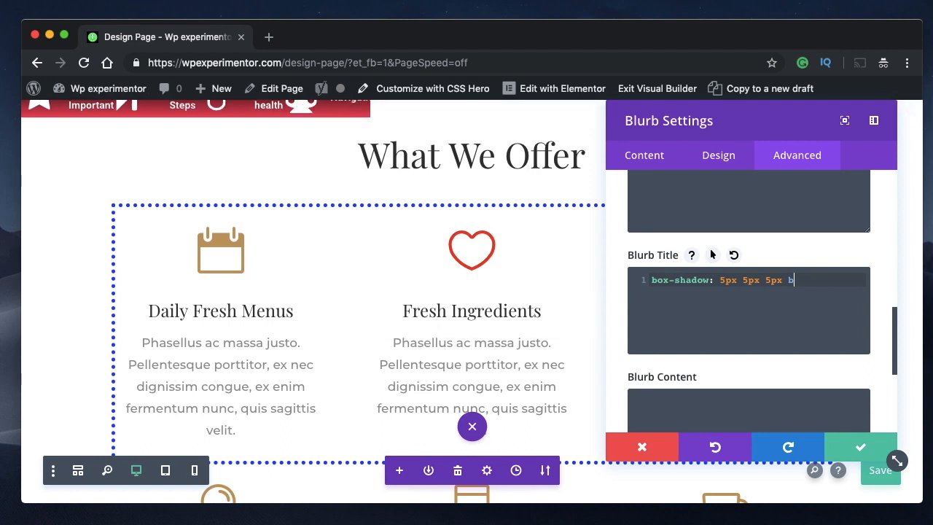
{"action": "type", "text": "lue;"}
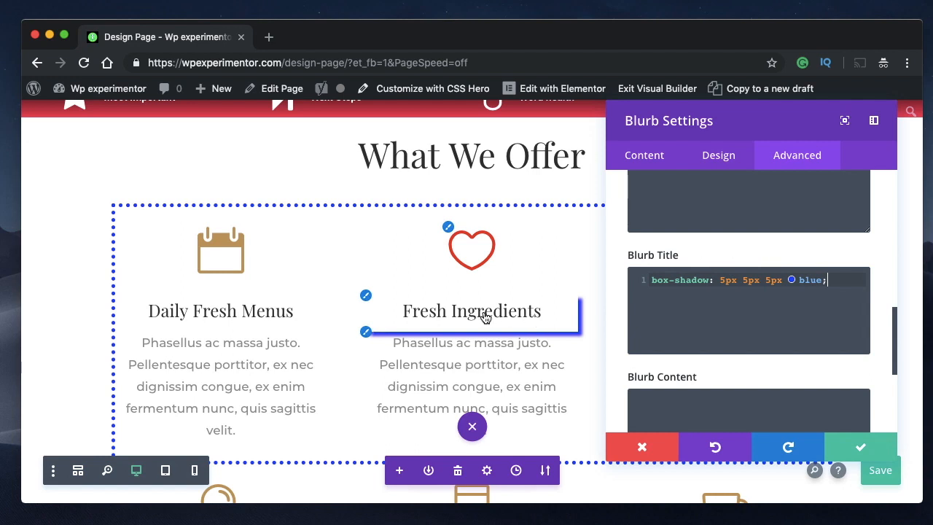
- Move the box-shadow: 5px 5px 5px blue; declaration from Blurb Title to the Blurb Image CSS
{"action": "triple_click", "coordinate": [741, 279]}
{"action": "key", "text": "super+c"}
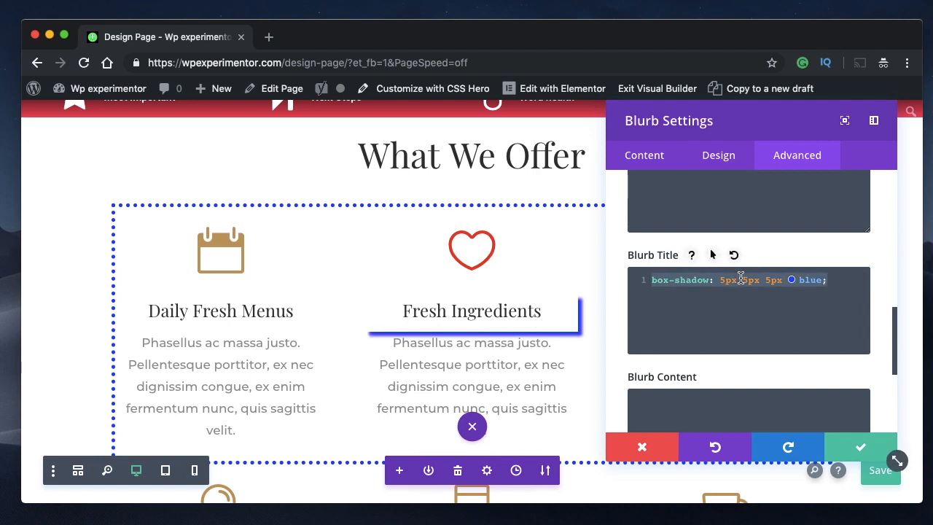
{"action": "key", "text": "BackSpace"}
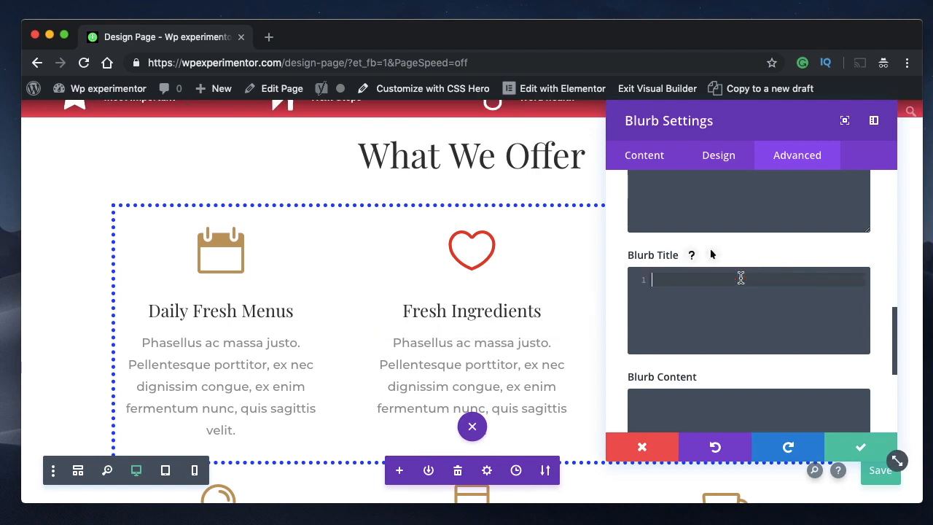
{"action": "scroll", "coordinate": [741, 278], "scroll_direction": "up", "scroll_amount": 1}
{"action": "left_click", "coordinate": [711, 236]}
{"action": "key", "text": "super+v"}
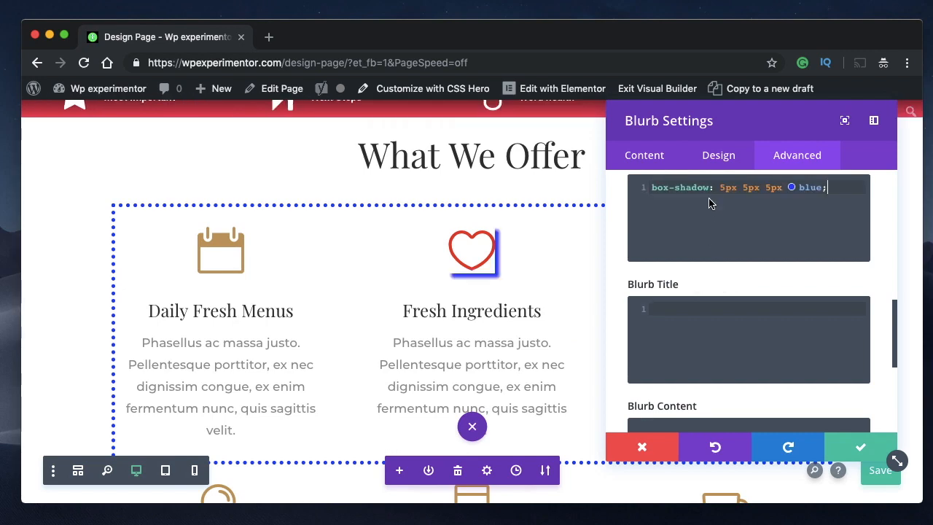
- Copy the box-shadow declaration from Blurb Image into the Blurb Content CSS
{"action": "key", "text": "super+a"}
{"action": "key", "text": "super+c"}
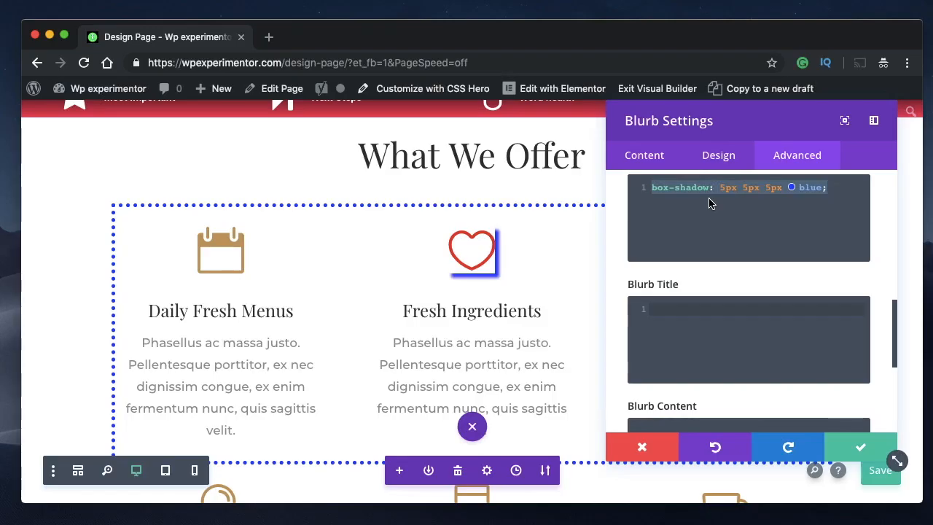
{"action": "scroll", "coordinate": [711, 204], "scroll_direction": "down", "scroll_amount": 1}
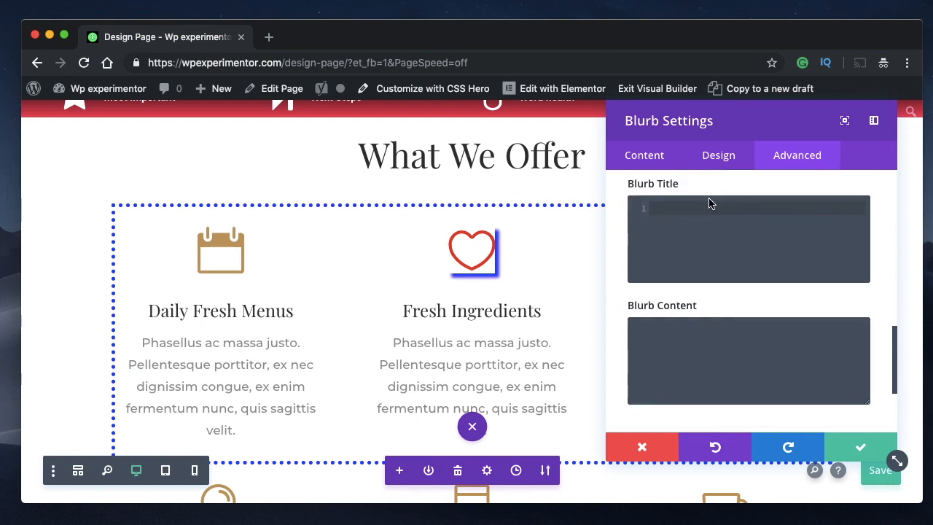
{"action": "left_click", "coordinate": [722, 358]}
{"action": "key", "text": "super+v"}
{"action": "scroll", "coordinate": [722, 363], "scroll_direction": "down", "scroll_amount": 1}
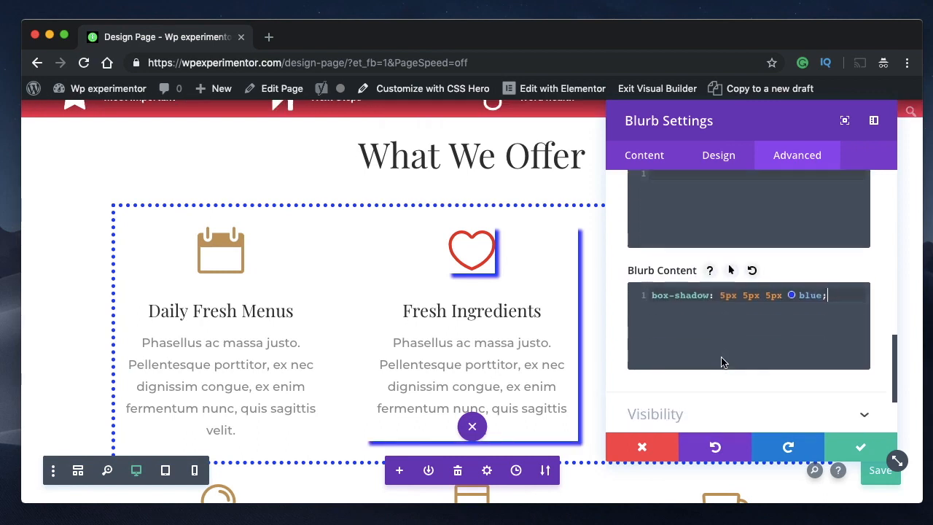
- Paste the box-shadow: 5px 5px 5px blue; declaration into the Main Element CSS and look over the other CSS fields
{"action": "scroll", "coordinate": [721, 362], "scroll_direction": "up", "scroll_amount": 3}
{"action": "scroll", "coordinate": [721, 358], "scroll_direction": "up", "scroll_amount": 3}
{"action": "scroll", "coordinate": [708, 334], "scroll_direction": "up", "scroll_amount": 2}
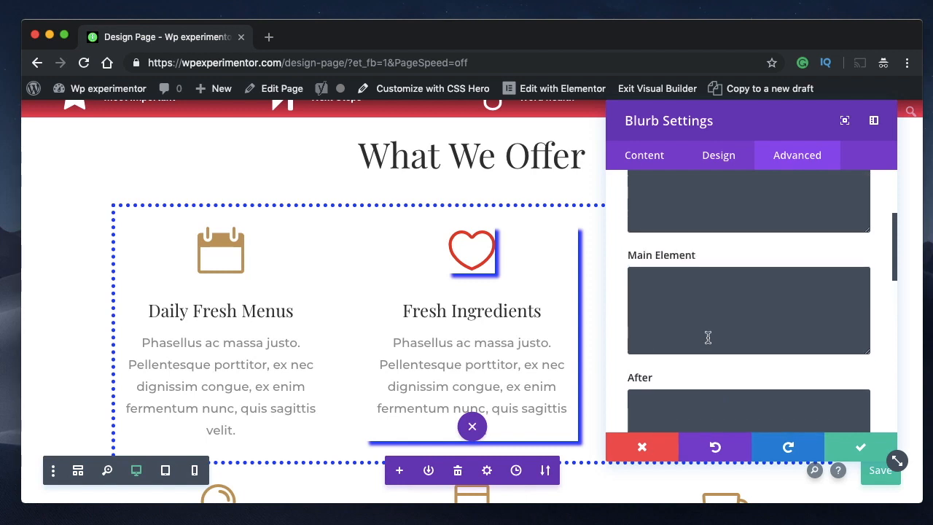
{"action": "left_click", "coordinate": [694, 318]}
{"action": "key", "text": "super+v"}
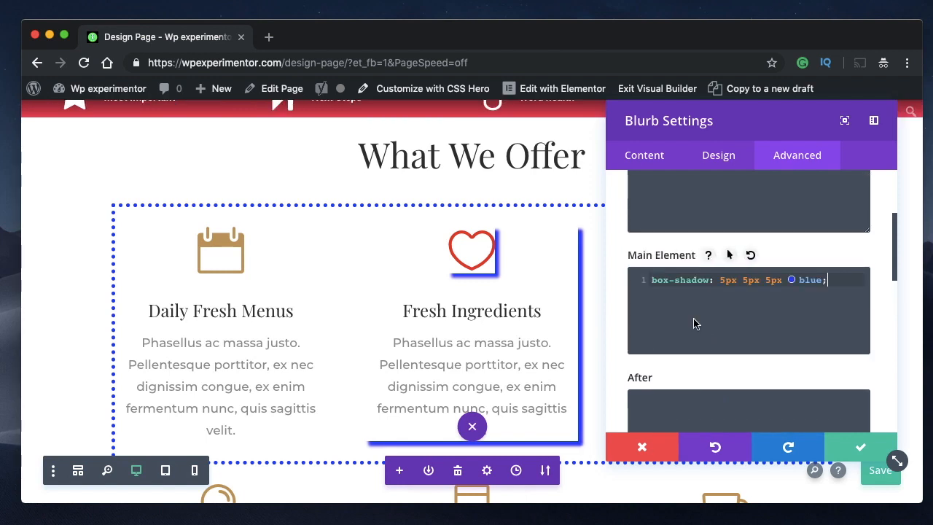
{"action": "scroll", "coordinate": [695, 324], "scroll_direction": "up", "scroll_amount": 2}
{"action": "scroll", "coordinate": [694, 314], "scroll_direction": "up", "scroll_amount": 1}
{"action": "scroll", "coordinate": [694, 296], "scroll_direction": "down", "scroll_amount": 8}
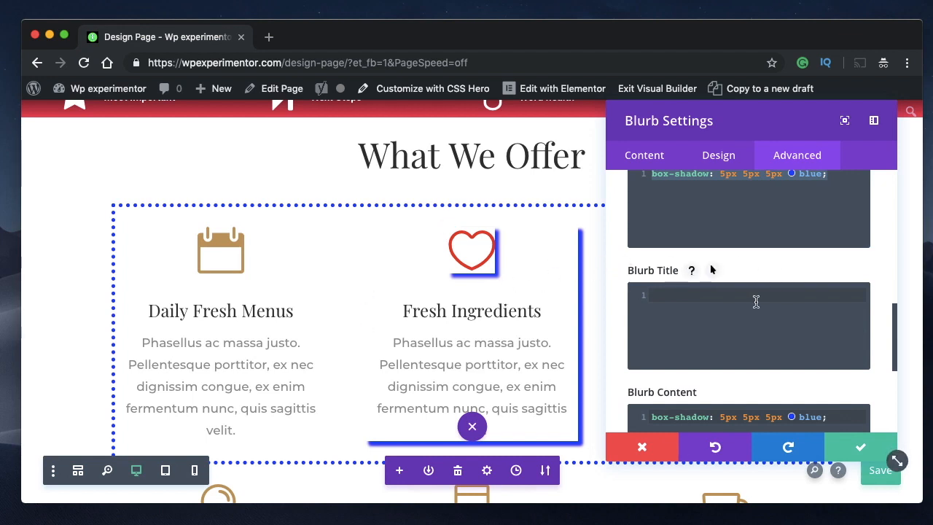
{"action": "scroll", "coordinate": [754, 302], "scroll_direction": "down", "scroll_amount": 2}
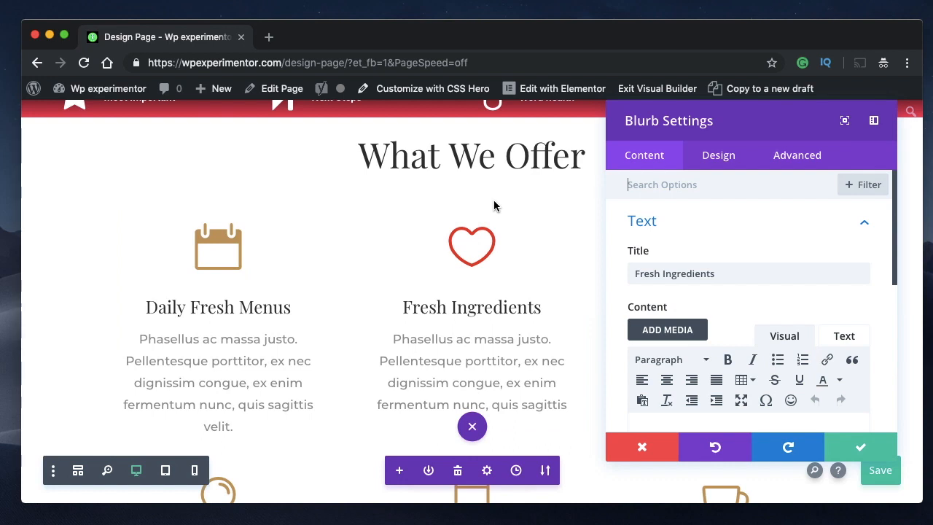
- Review the Title Text design options of the Fresh Ingredients blurb and return to its advanced settings
{"action": "left_click", "coordinate": [468, 357]}
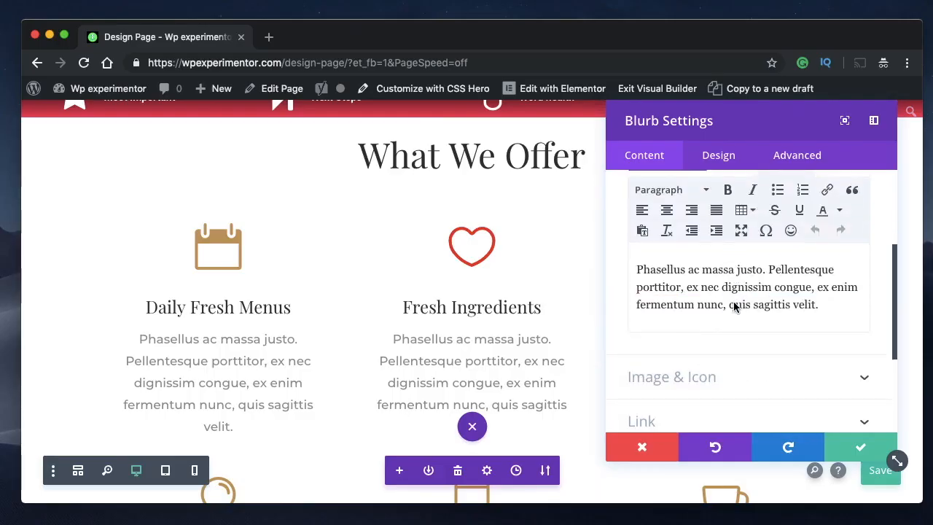
{"action": "scroll", "coordinate": [733, 306], "scroll_direction": "down", "scroll_amount": 5}
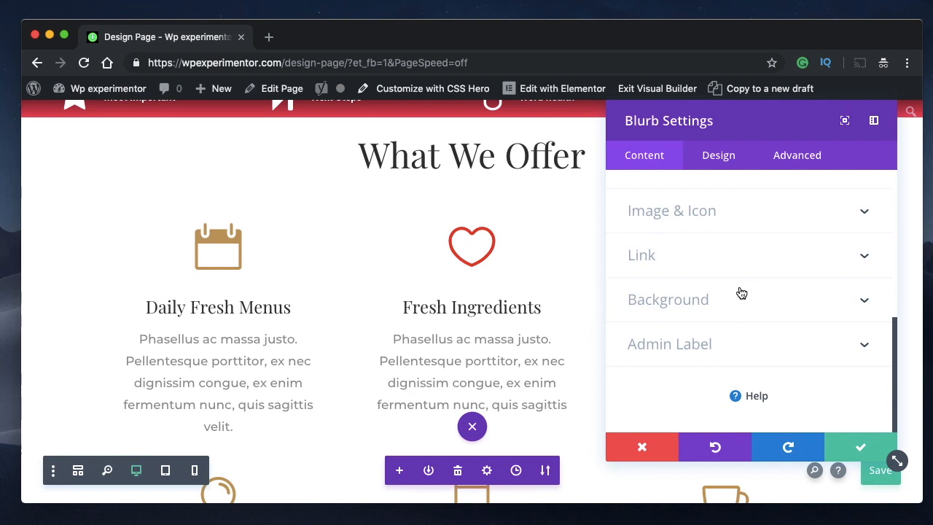
{"action": "left_click", "coordinate": [717, 157]}
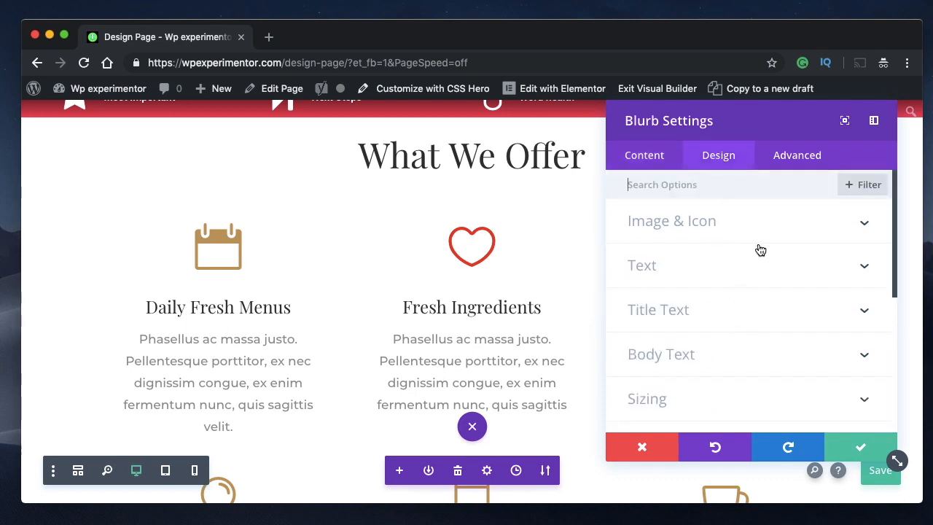
{"action": "left_click", "coordinate": [734, 300]}
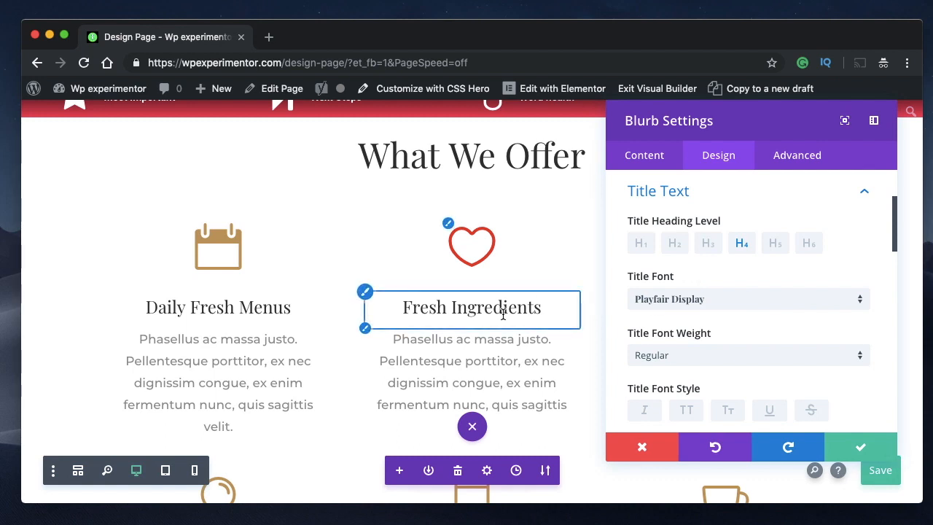
{"action": "left_click", "coordinate": [796, 162]}
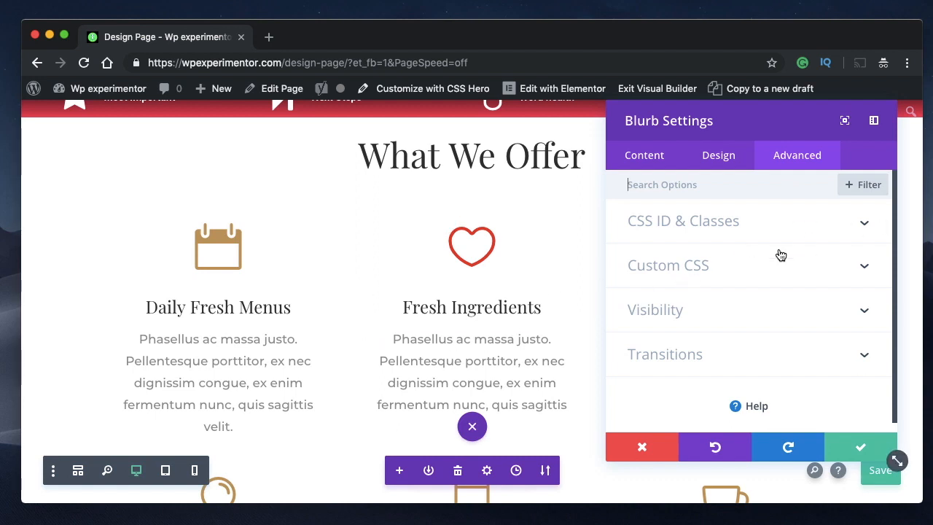
{"action": "left_click", "coordinate": [446, 328]}
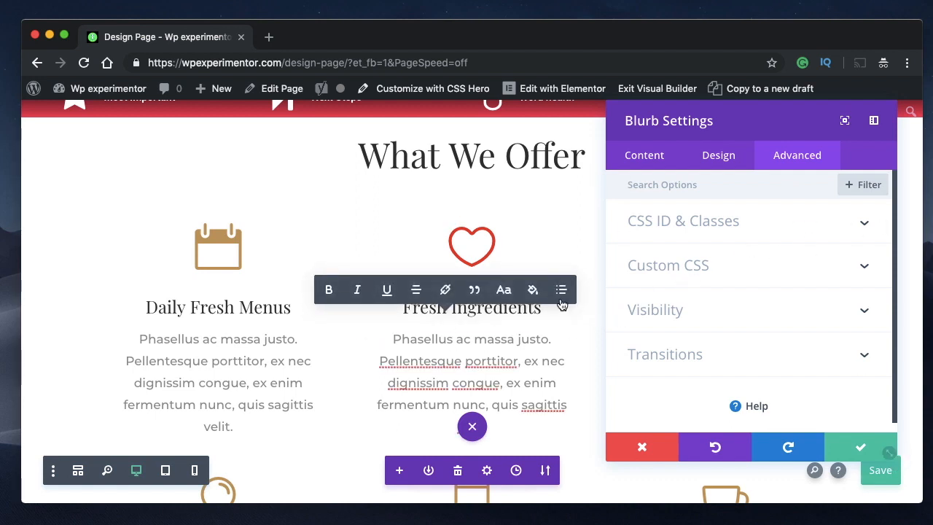
- Open the Fresh Ingredients blurb's Custom CSS section and start editing the Blurb Content CSS
{"action": "left_click", "coordinate": [809, 264]}
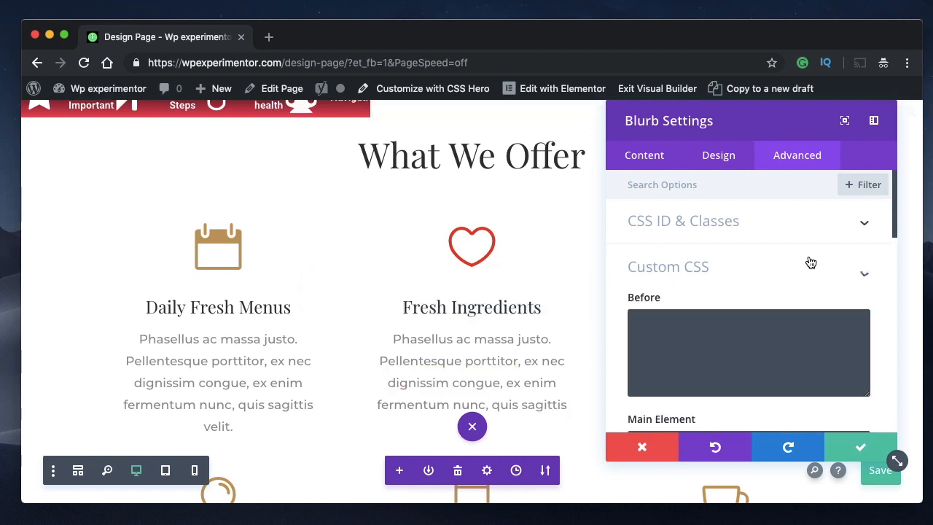
{"action": "scroll", "coordinate": [690, 304], "scroll_direction": "down", "scroll_amount": 4}
{"action": "left_click", "coordinate": [686, 304]}
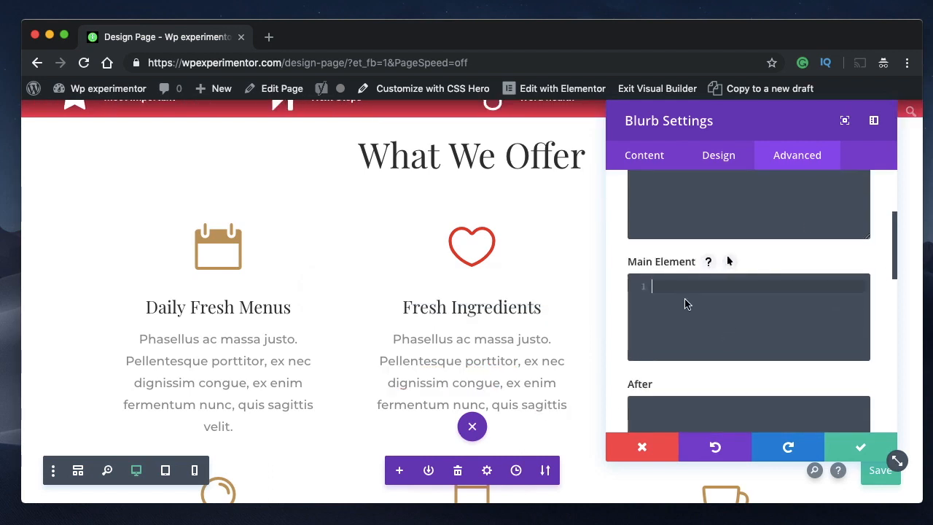
{"action": "scroll", "coordinate": [686, 304], "scroll_direction": "down", "scroll_amount": 10}
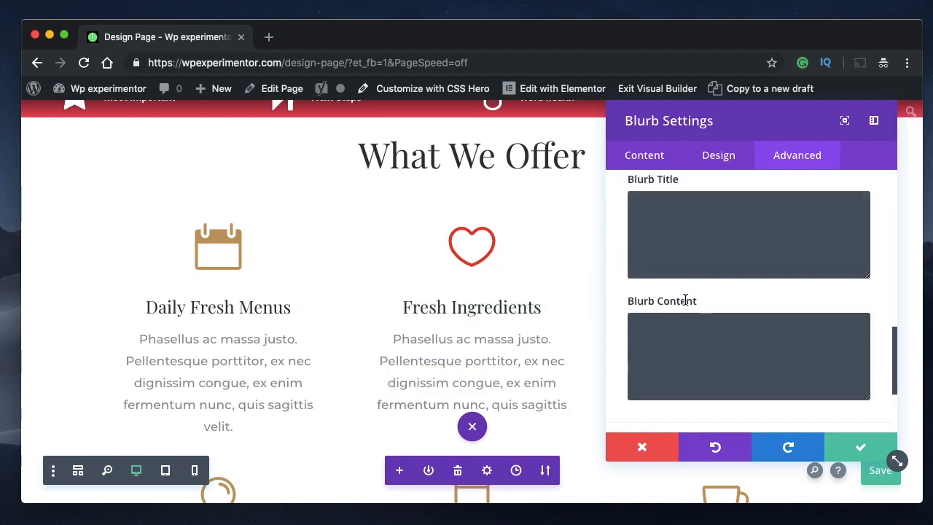
{"action": "left_click", "coordinate": [685, 274]}
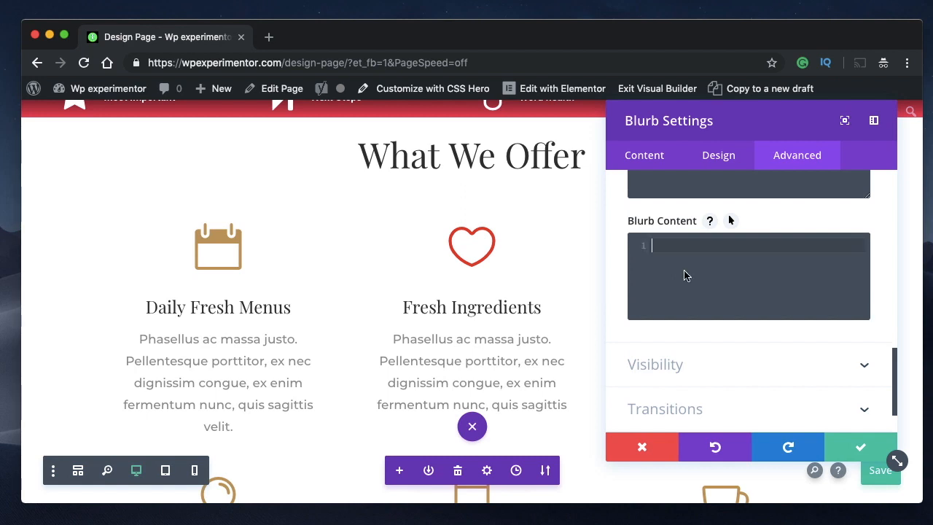
{"action": "scroll", "coordinate": [685, 276], "scroll_direction": "up", "scroll_amount": 5}
{"action": "scroll", "coordinate": [681, 252], "scroll_direction": "down", "scroll_amount": 3}
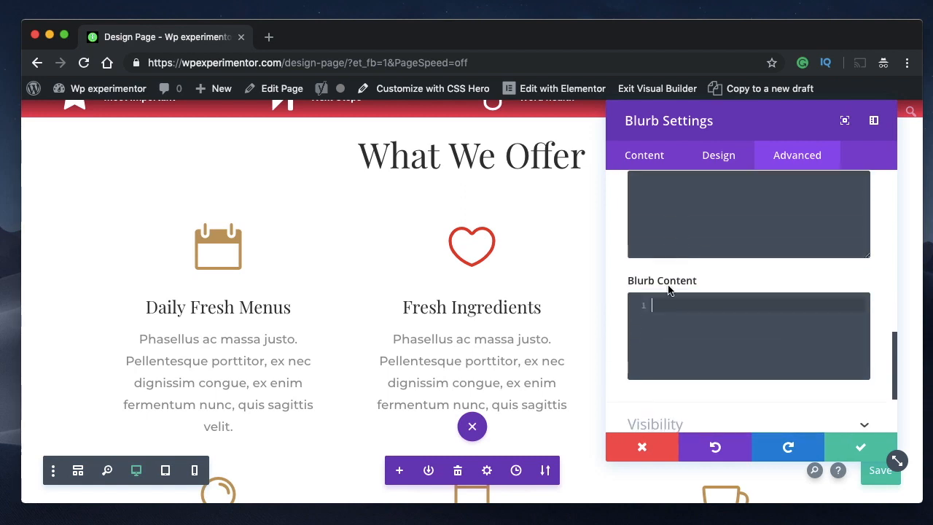
- Enter font-size:40px in the Blurb Content CSS and check the body text on the page
{"action": "type", "text": "text"}
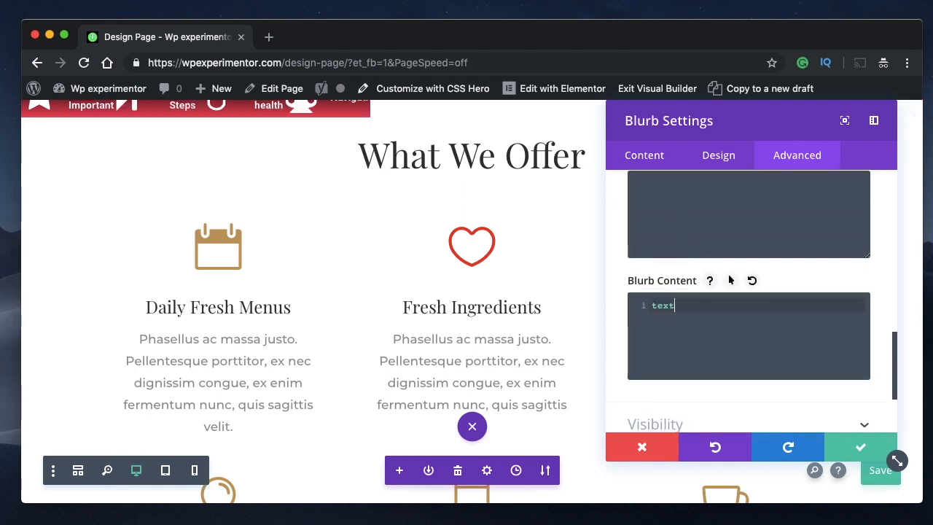
{"action": "key", "text": "BackSpace"}
{"action": "key", "text": "BackSpace"}
{"action": "key", "text": "BackSpace"}
{"action": "key", "text": "BackSpace"}
{"action": "type", "text": "font-size:"}
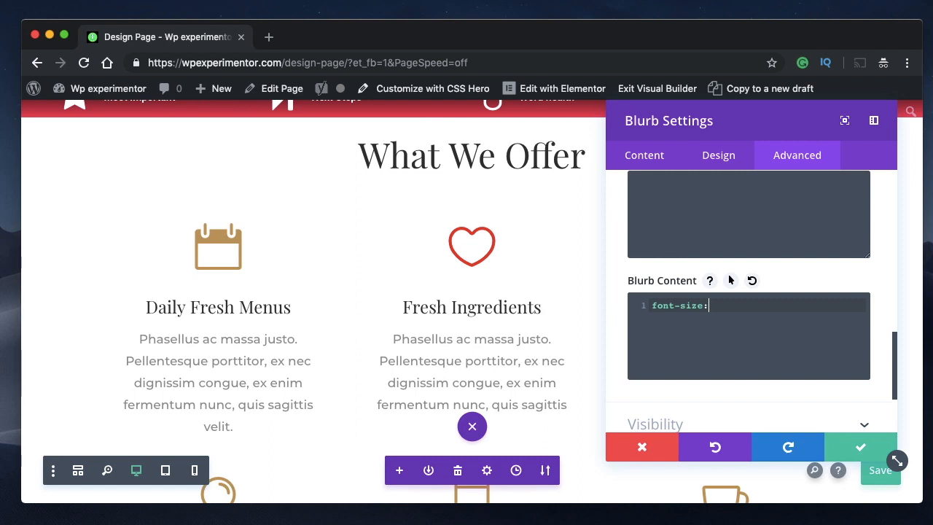
{"action": "type", "text": "40px"}
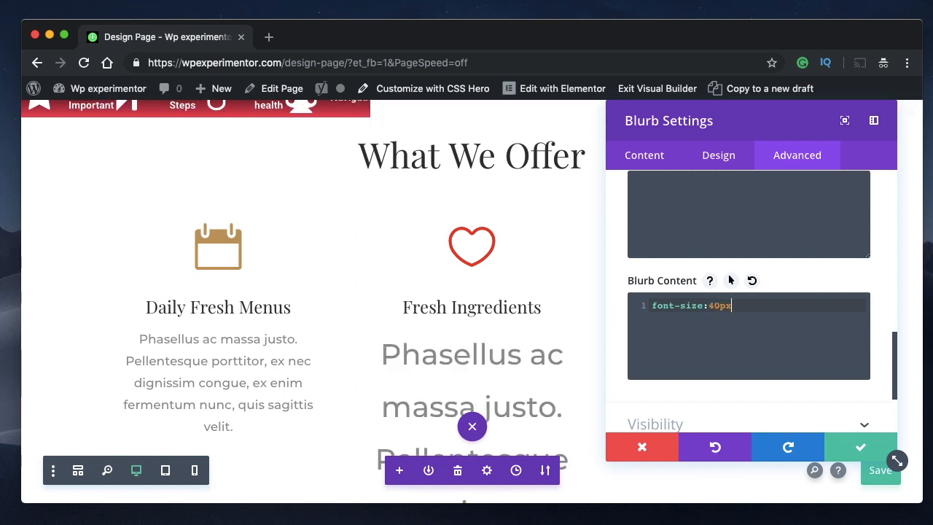
{"action": "scroll", "coordinate": [500, 333], "scroll_direction": "down", "scroll_amount": 3}
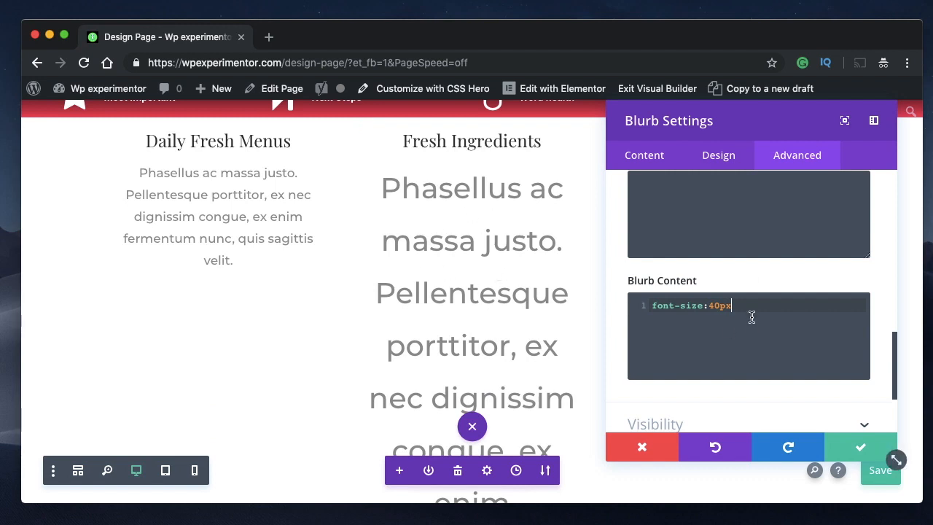
{"action": "scroll", "coordinate": [533, 328], "scroll_direction": "down", "scroll_amount": 4}
{"action": "scroll", "coordinate": [532, 328], "scroll_direction": "up", "scroll_amount": 2}
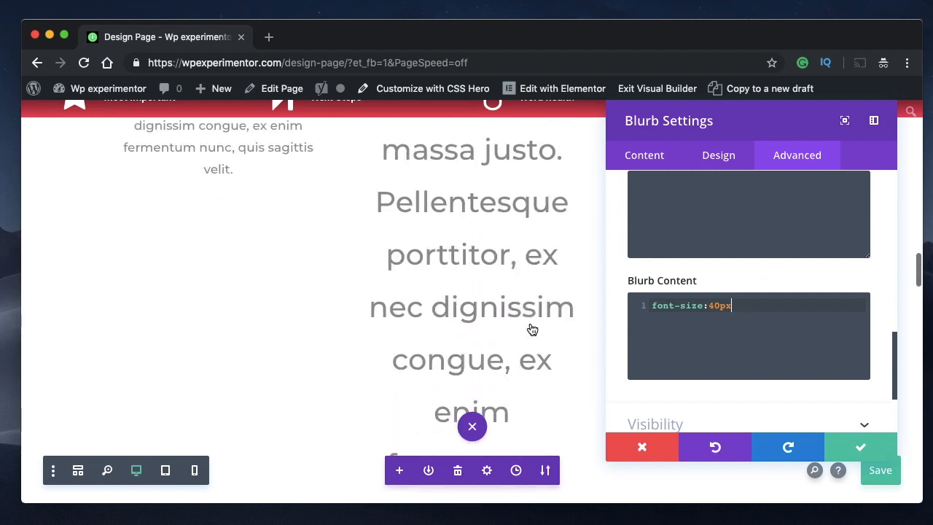
- Set the Blurb Content declaration to font-size:14px; and check the blurb's text on the page
{"action": "left_click", "coordinate": [714, 305]}
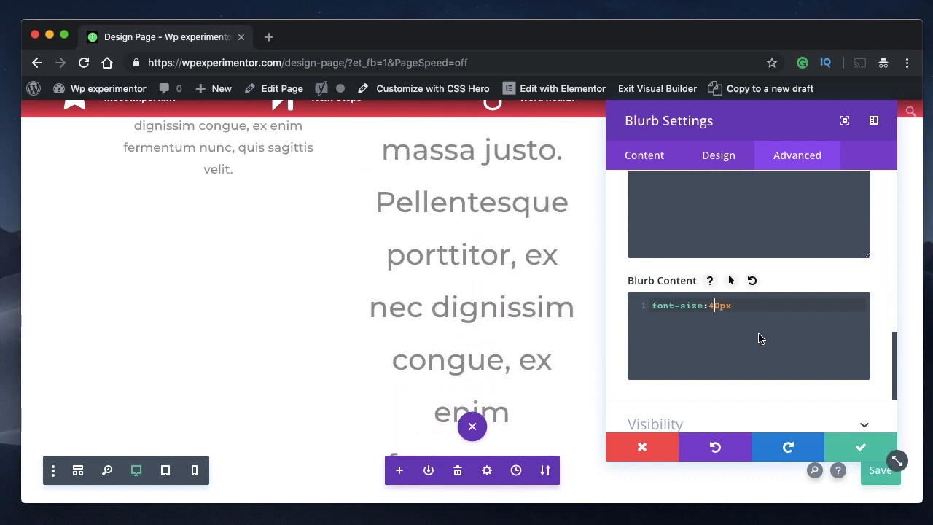
{"action": "key", "text": "Right"}
{"action": "key", "text": "BackSpace"}
{"action": "key", "text": "Left"}
{"action": "type", "text": "14px"}
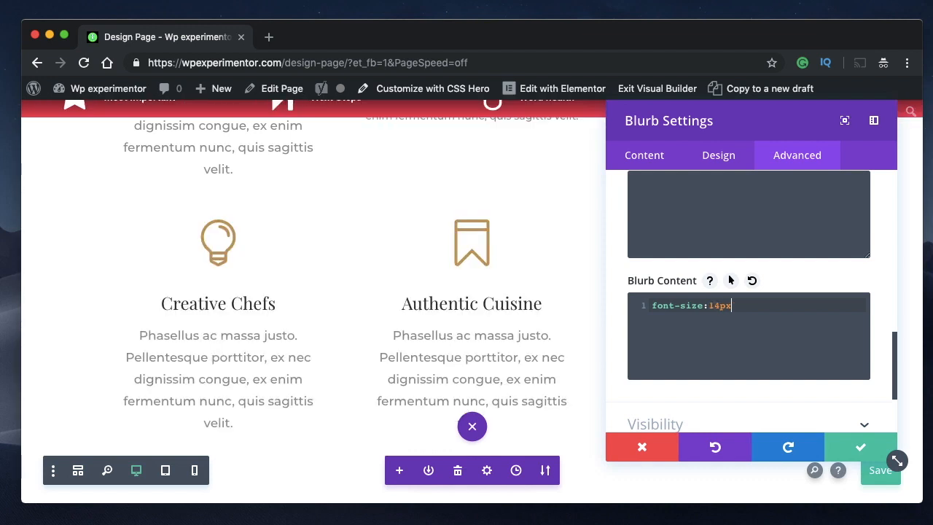
{"action": "type", "text": ";"}
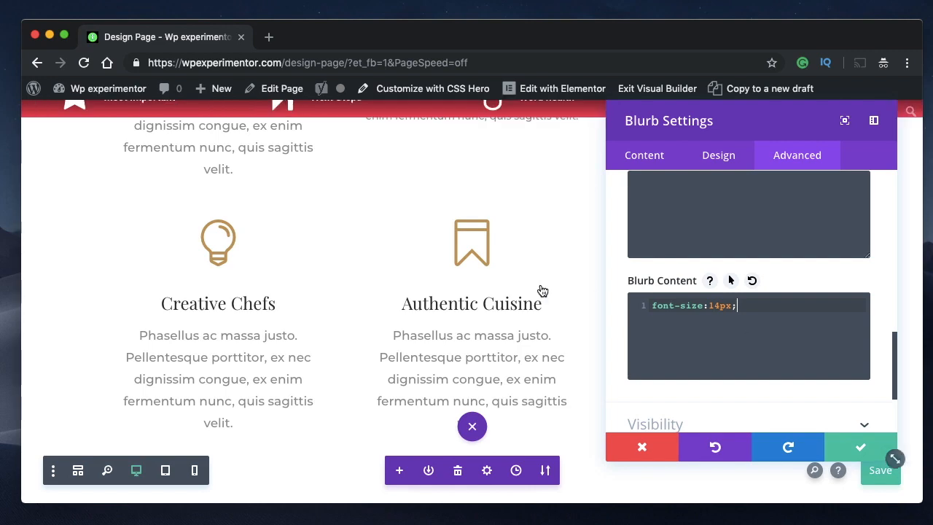
{"action": "scroll", "coordinate": [537, 292], "scroll_direction": "down", "scroll_amount": 5}
{"action": "scroll", "coordinate": [537, 292], "scroll_direction": "up", "scroll_amount": 4}
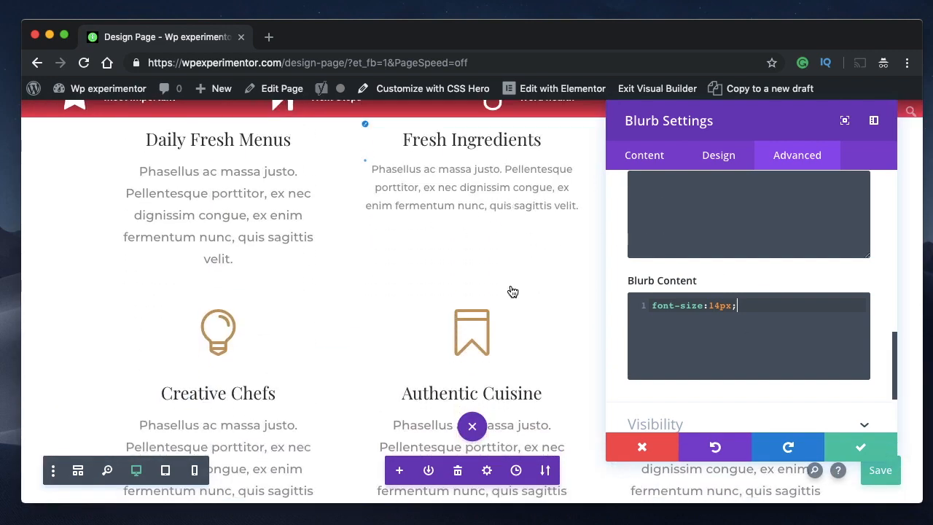
- Try font sizes of 24px and 40px for the blurb's body text in the Blurb Content CSS
{"action": "left_click", "coordinate": [714, 305]}
{"action": "key", "text": "BackSpace"}
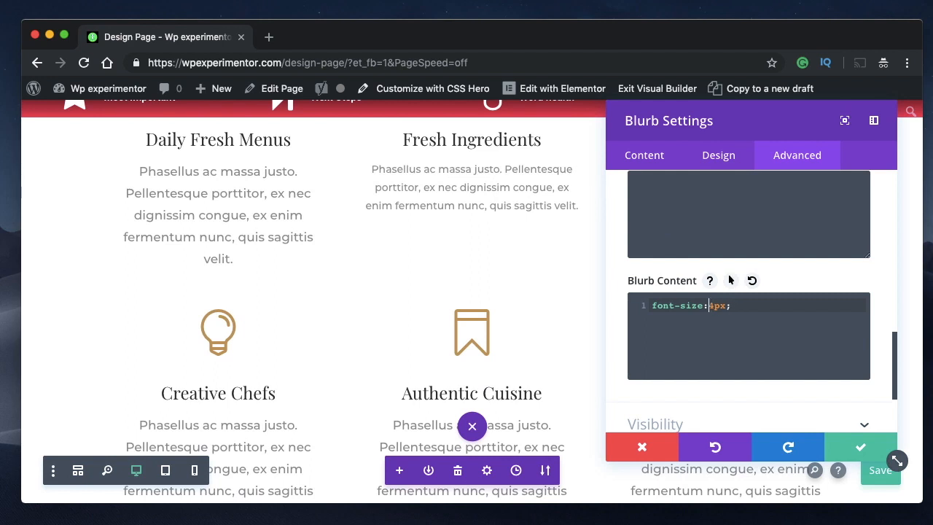
{"action": "type", "text": "3"}
{"action": "key", "text": "BackSpace"}
{"action": "type", "text": "2"}
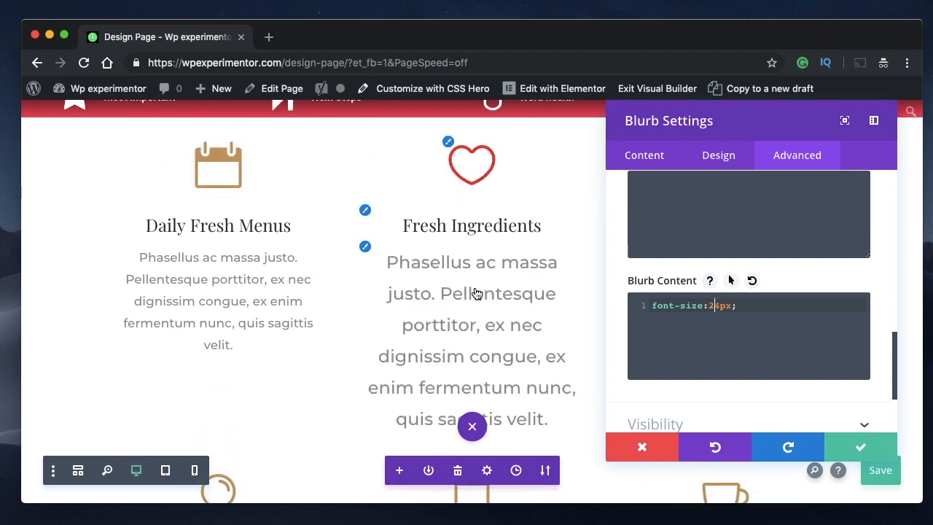
{"action": "key", "text": "BackSpace"}
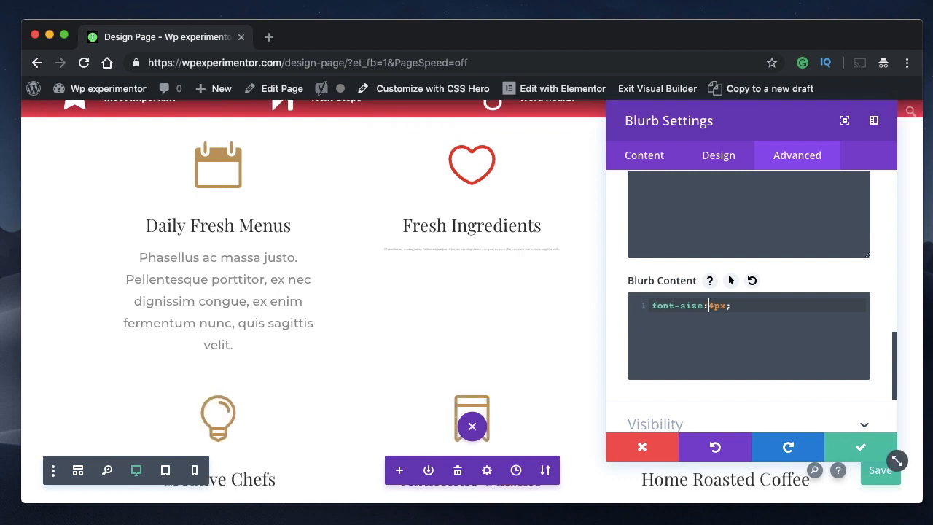
{"action": "type", "text": "3"}
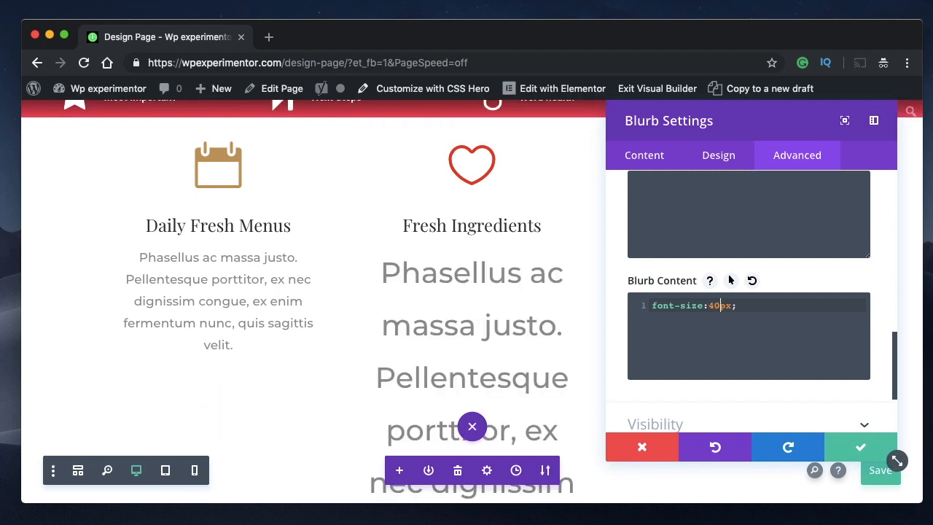
{"action": "key", "text": "BackSpace"}
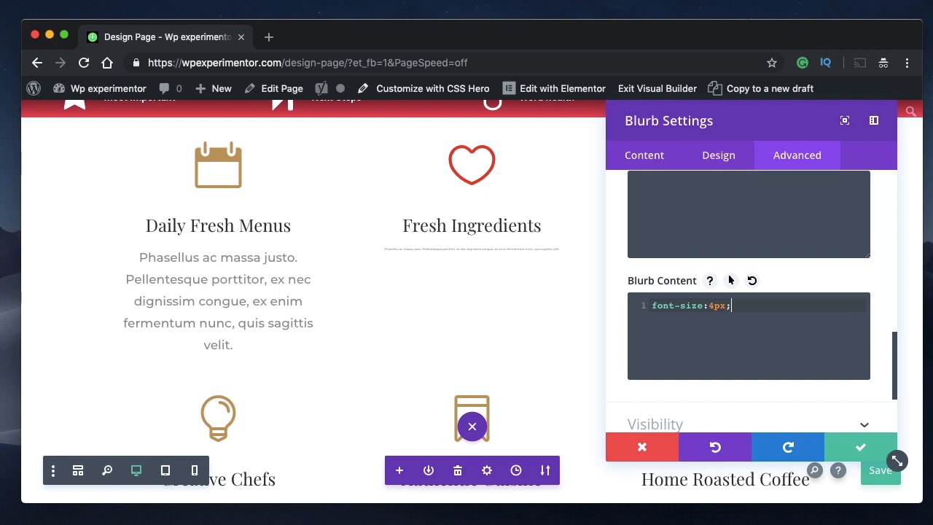
- Replace the font-size declaration in the Blurb Content CSS with font-family:Times New Roman;
{"action": "key", "text": "BackSpace"}
{"action": "key", "text": "BackSpace"}
{"action": "key", "text": "BackSpace"}
{"action": "key", "text": "BackSpace"}
{"action": "key", "text": "BackSpace"}
{"action": "key", "text": "BackSpace"}
{"action": "key", "text": "BackSpace"}
{"action": "key", "text": "BackSpace"}
{"action": "key", "text": "BackSpace"}
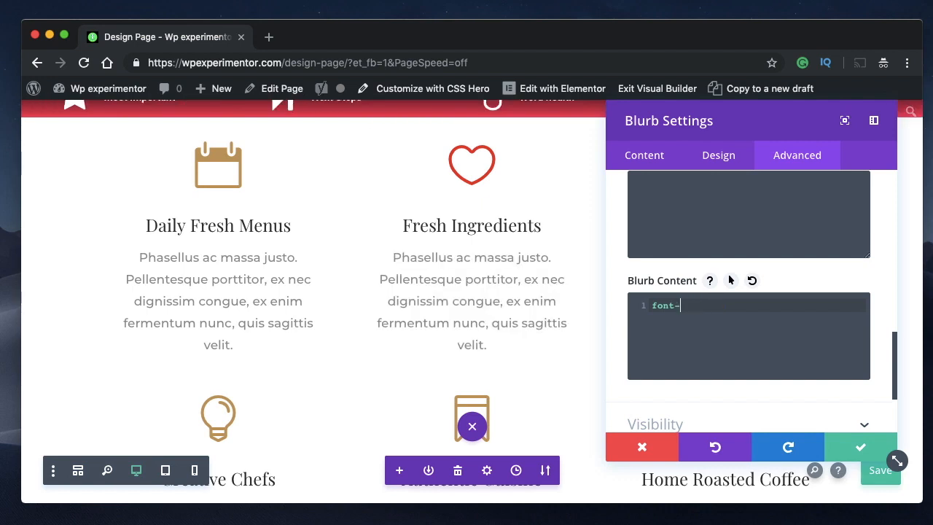
{"action": "type", "text": "family:table"}
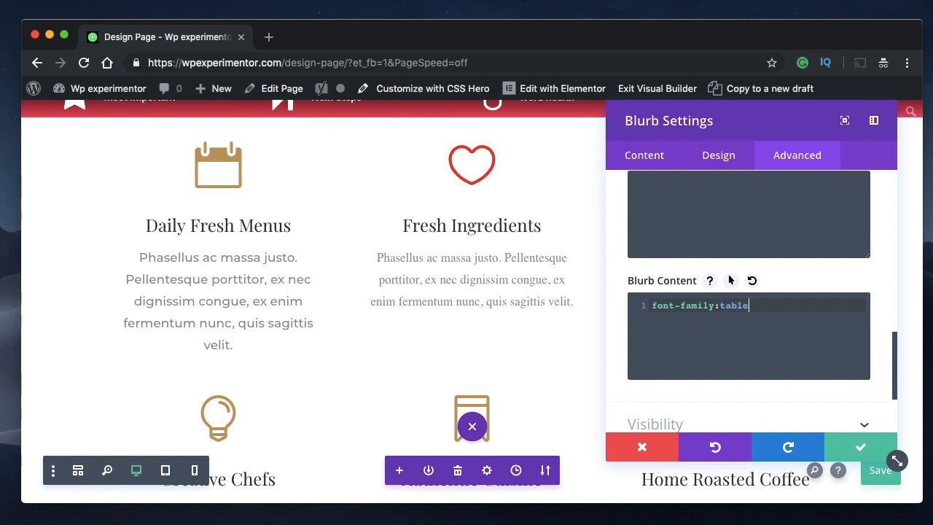
{"action": "key", "text": "BackSpace"}
{"action": "key", "text": "BackSpace"}
{"action": "key", "text": "BackSpace"}
{"action": "key", "text": "BackSpace"}
{"action": "key", "text": "BackSpace"}
{"action": "type", "text": "Times"}
{"action": "type", "text": "New Ro"}
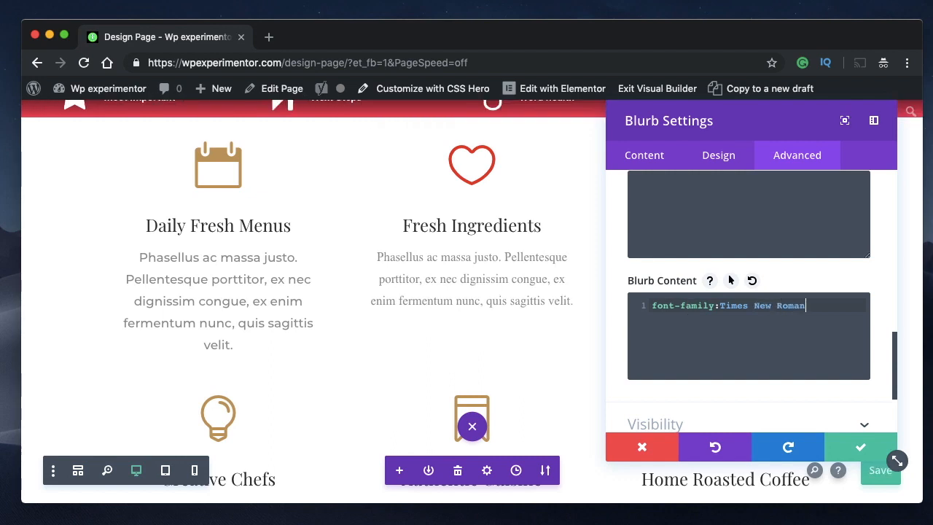
{"action": "type", "text": "man;"}
- Add a color:pink; declaration on a new line below the font-family in the Blurb Content CSS
{"action": "key", "text": "Return"}
{"action": "type", "text": "color"}
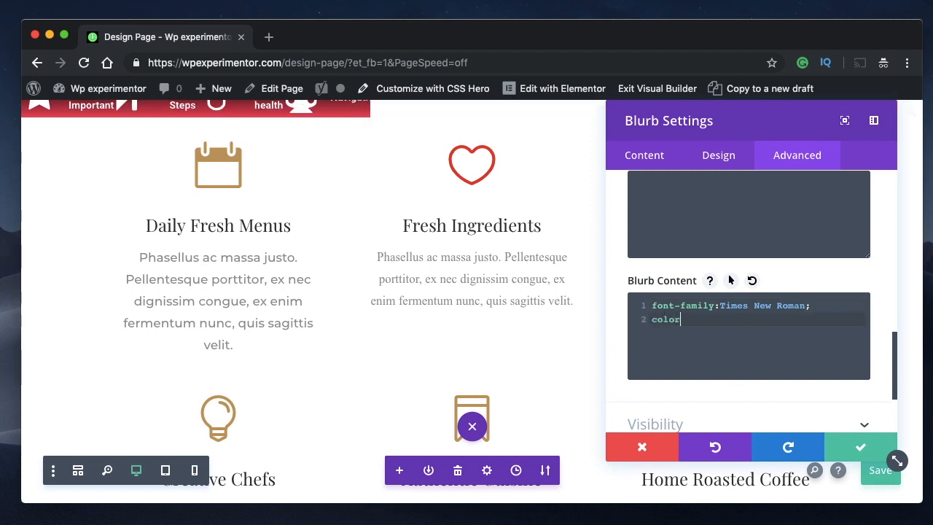
{"action": "type", "text": ":"}
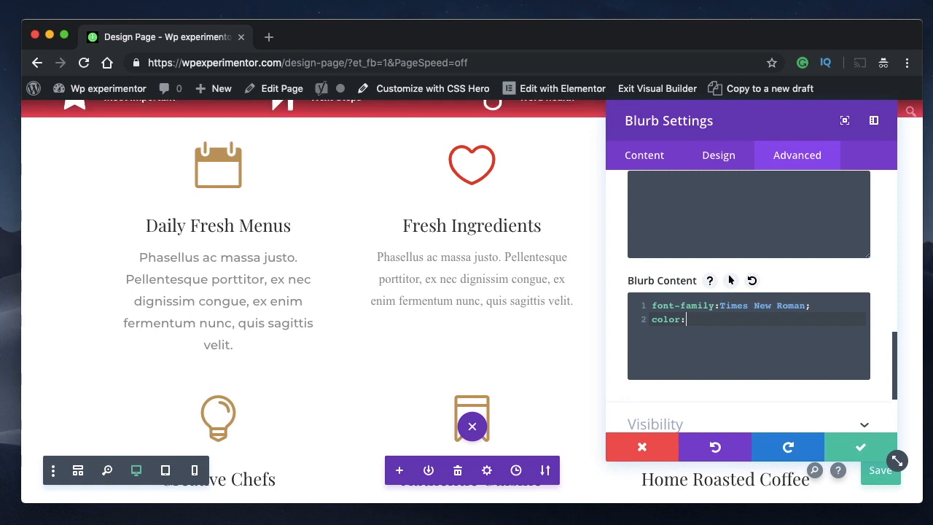
{"action": "type", "text": "pink"}
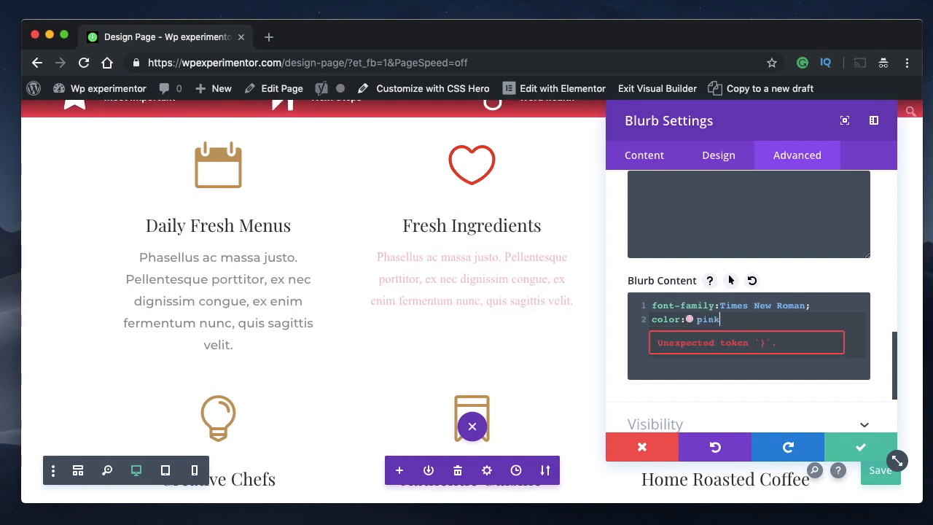
{"action": "key", "text": "BackSpace"}
{"action": "key", "text": "BackSpace"}
{"action": "key", "text": "BackSpace"}
{"action": "type", "text": "i"}
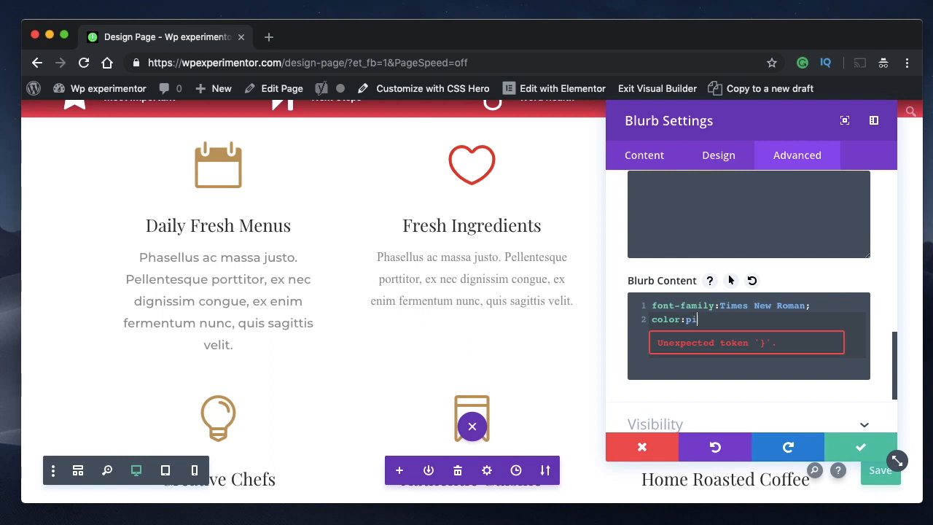
{"action": "type", "text": "nk;"}
{"action": "key", "text": "Return"}
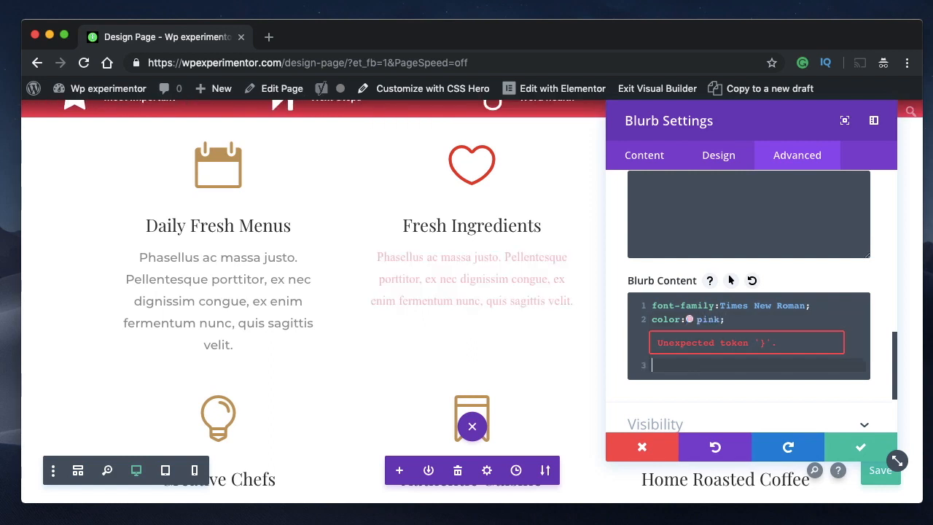
{"action": "left_click", "coordinate": [762, 319]}
{"action": "key", "text": "Return"}
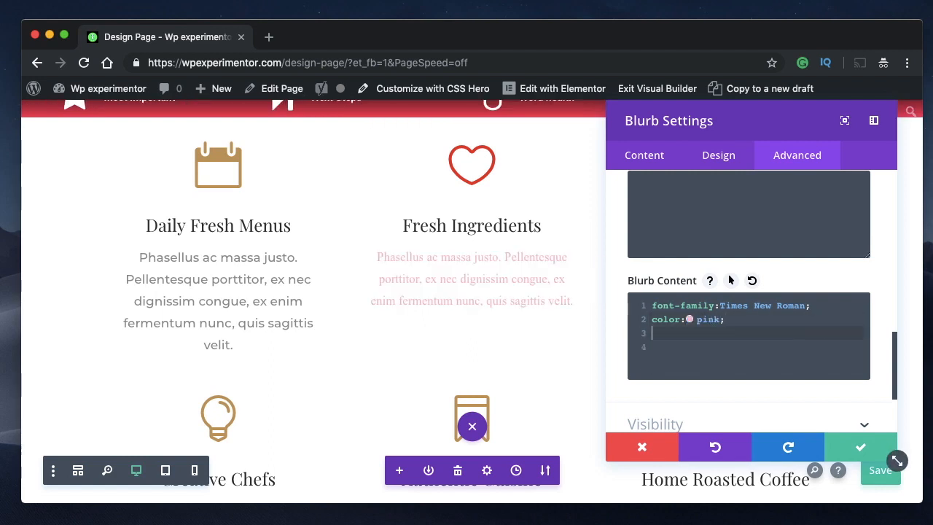
- Begin a text-shadow:5px declaration in the Blurb Content CSS and remove the color:pink; line
{"action": "type", "text": "text"}
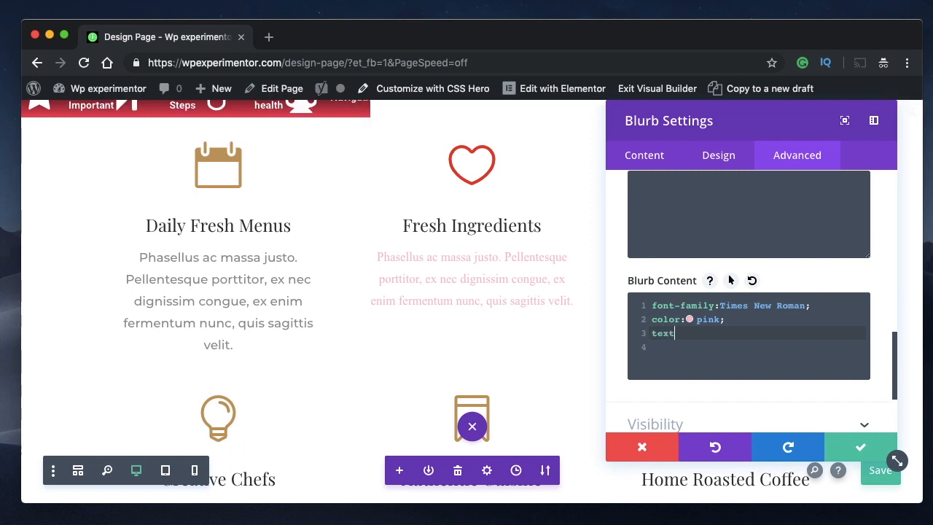
{"action": "type", "text": "-sha"}
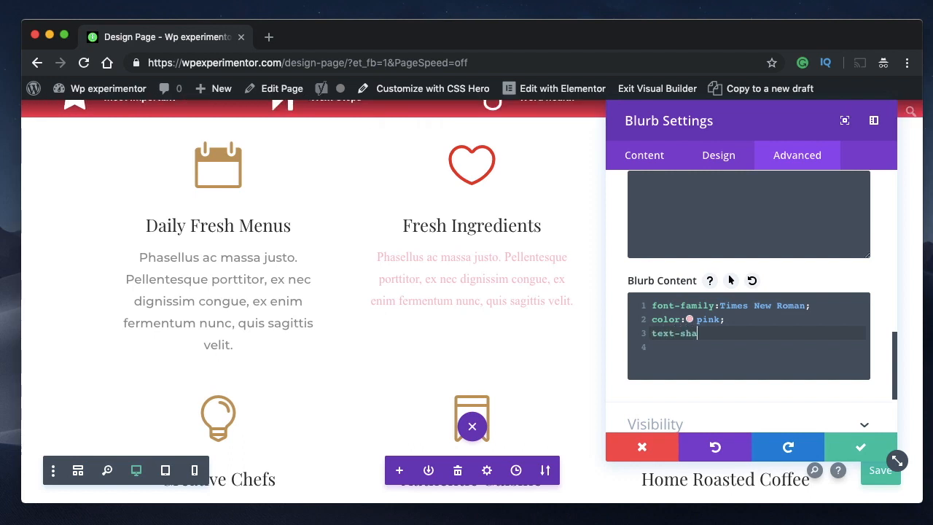
{"action": "type", "text": "dow:5px"}
{"action": "left_click", "coordinate": [741, 319]}
{"action": "key", "text": "BackSpace"}
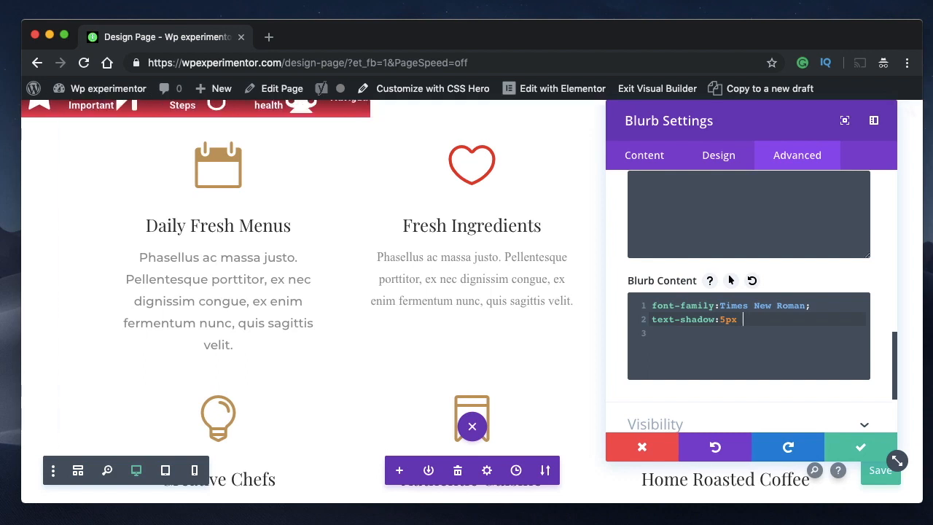
{"action": "type", "text": "px"}
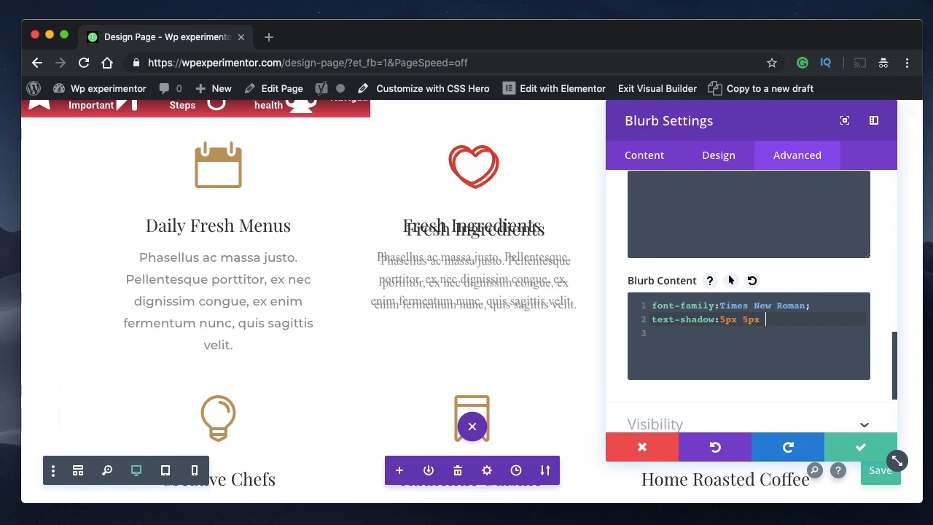
- Complete the Blurb Content shadow declaration as text-shadow:5px 5px blue
{"action": "key", "text": "BackSpace"}
{"action": "key", "text": "BackSpace"}
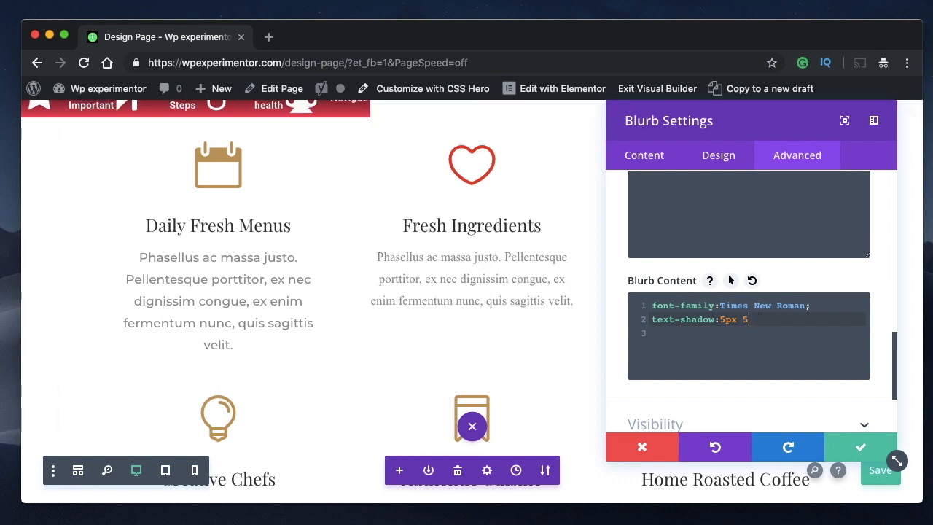
{"action": "type", "text": "blue"}
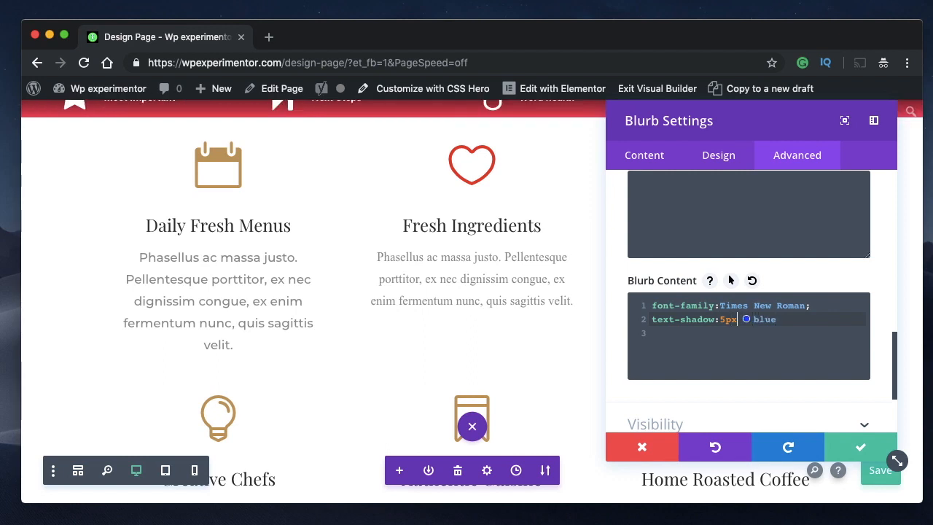
{"action": "key", "text": "Right"}
{"action": "type", "text": "5px"}
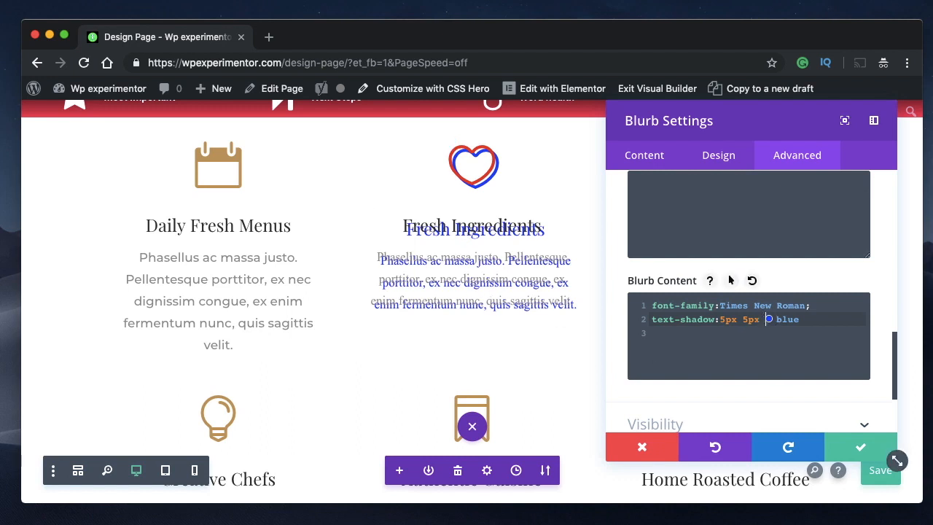
- Add a 5px blur radius to the Blurb Content text-shadow, end the declaration with a semicolon and save the page
{"action": "type", "text": "5px"}
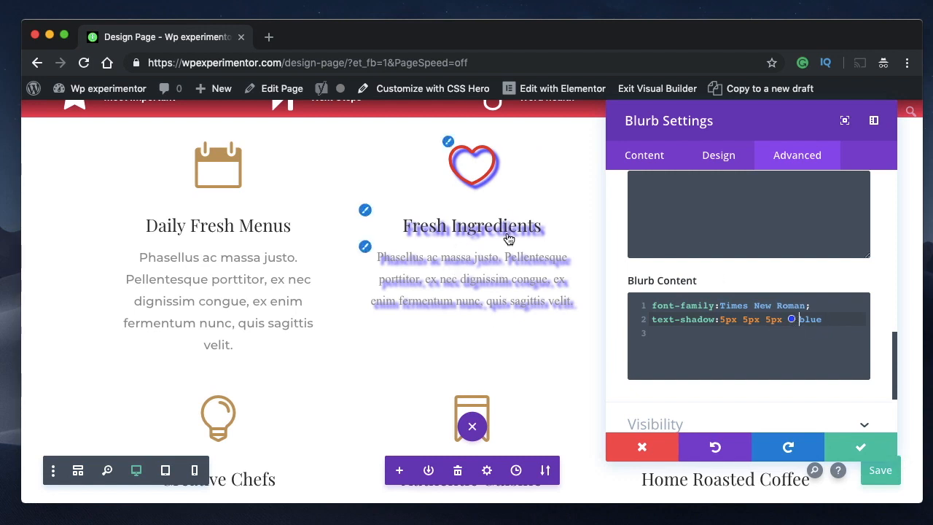
{"action": "key", "text": "super+s"}
{"action": "left_click", "coordinate": [841, 319]}
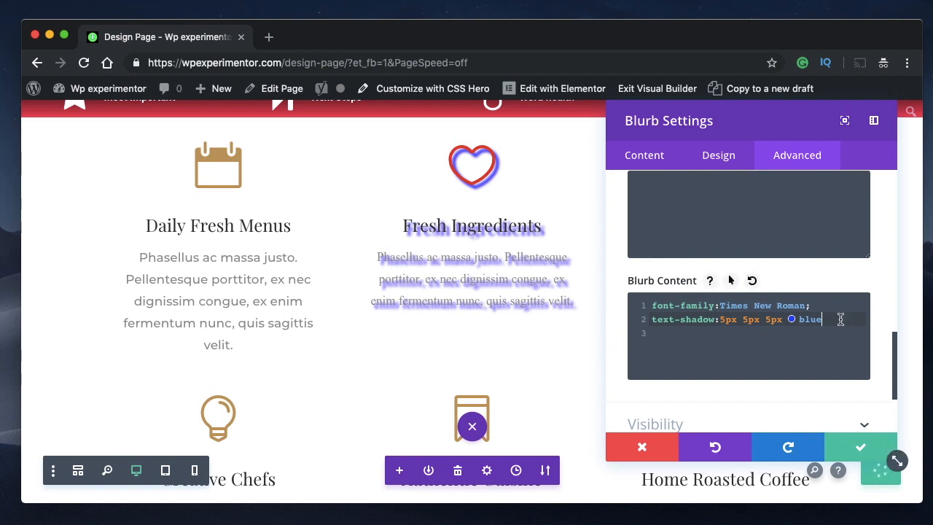
{"action": "type", "text": ";"}
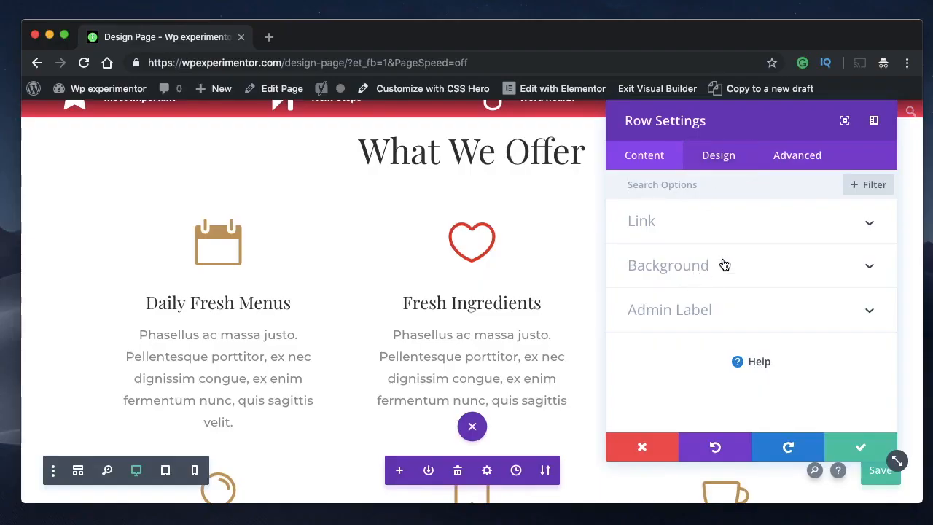
- Try the built-in background gradient on the row, look through its colour and type options, and discard the changes
{"action": "left_click", "coordinate": [723, 264]}
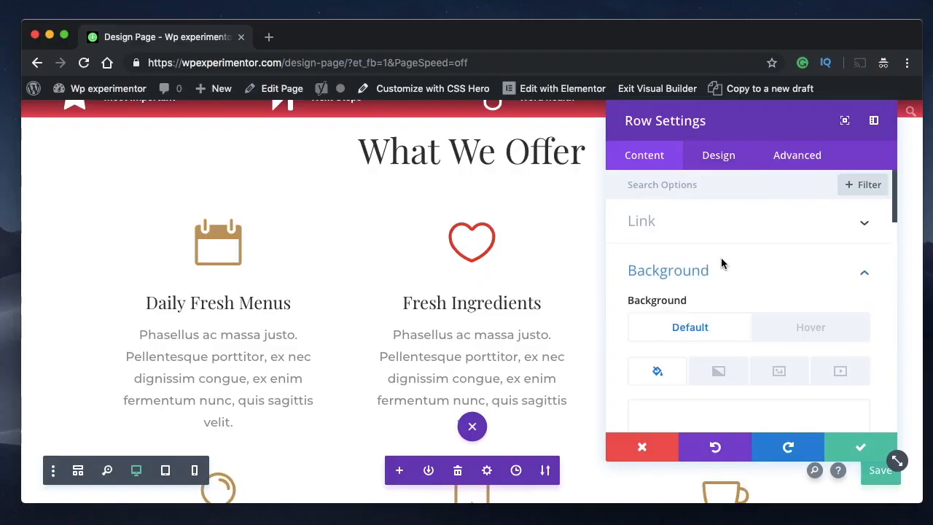
{"action": "scroll", "coordinate": [721, 252], "scroll_direction": "down", "scroll_amount": 4}
{"action": "left_click", "coordinate": [719, 233]}
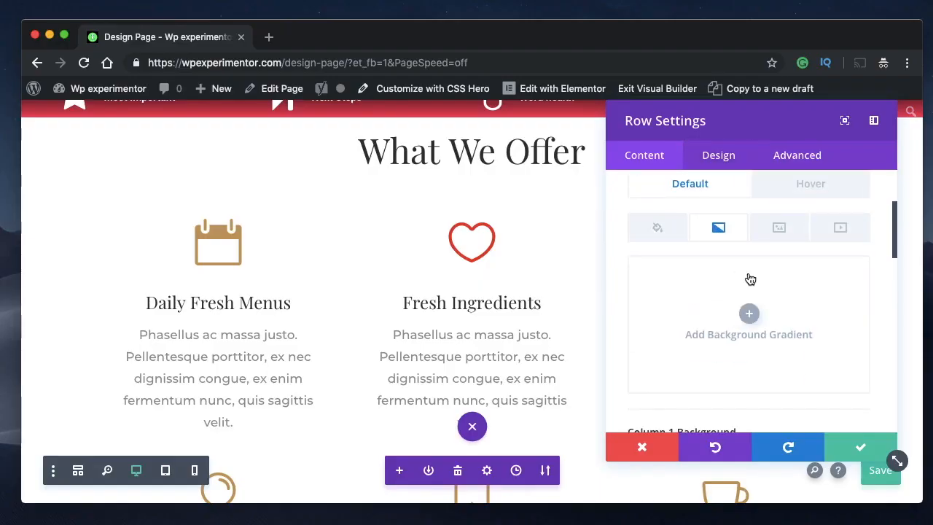
{"action": "left_click", "coordinate": [758, 299]}
{"action": "scroll", "coordinate": [758, 298], "scroll_direction": "down", "scroll_amount": 3}
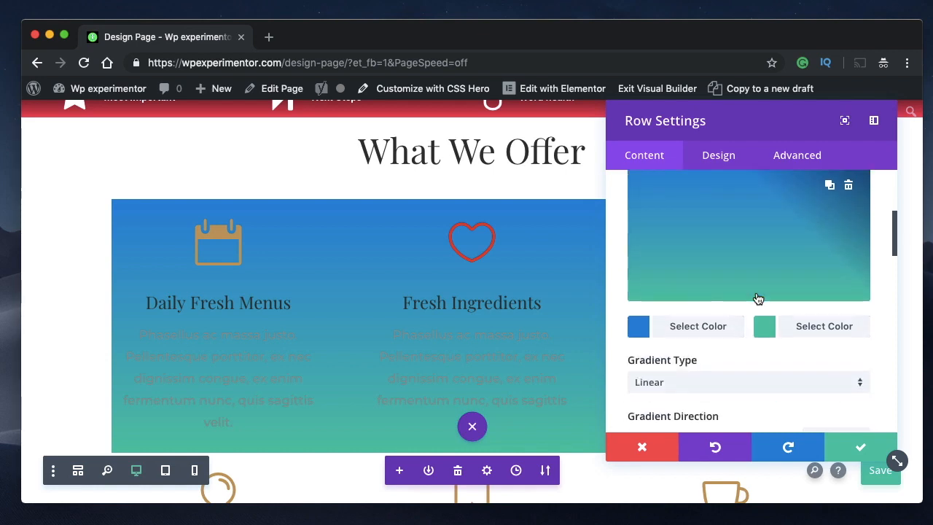
{"action": "left_click", "coordinate": [698, 331]}
{"action": "left_click", "coordinate": [808, 328]}
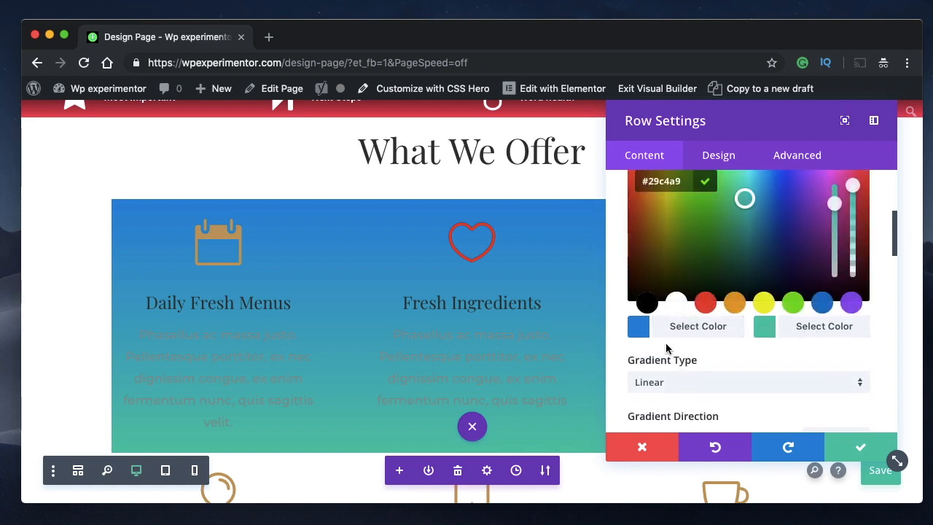
{"action": "scroll", "coordinate": [719, 382], "scroll_direction": "down", "scroll_amount": 2}
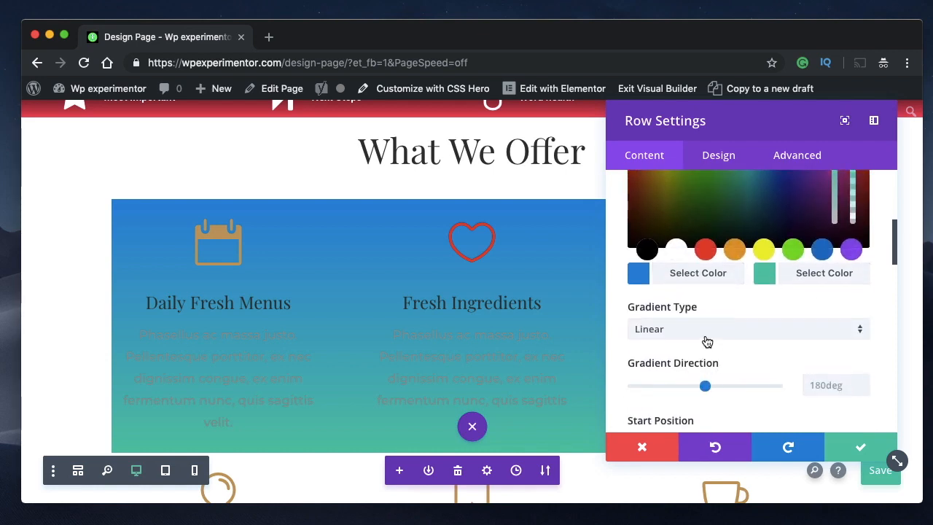
{"action": "scroll", "coordinate": [706, 342], "scroll_direction": "up", "scroll_amount": 1}
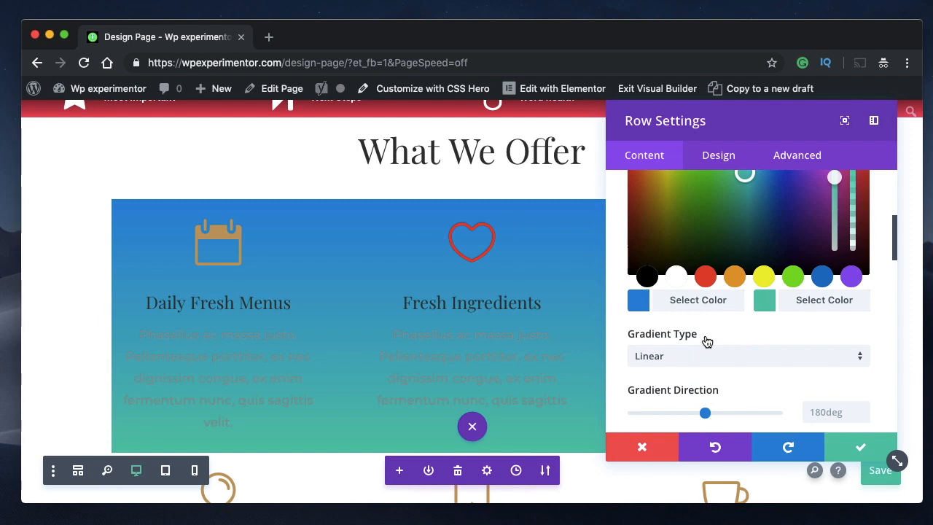
{"action": "left_click", "coordinate": [642, 448]}
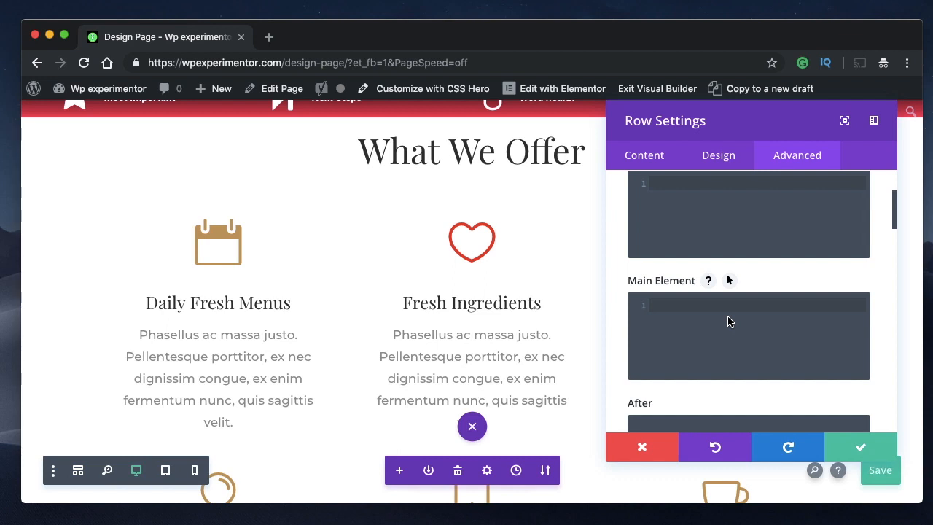
- Enter background-image:linear-gradient(red,blue,green) in the row's Main Element custom CSS
{"action": "type", "text": "background-image:lin"}
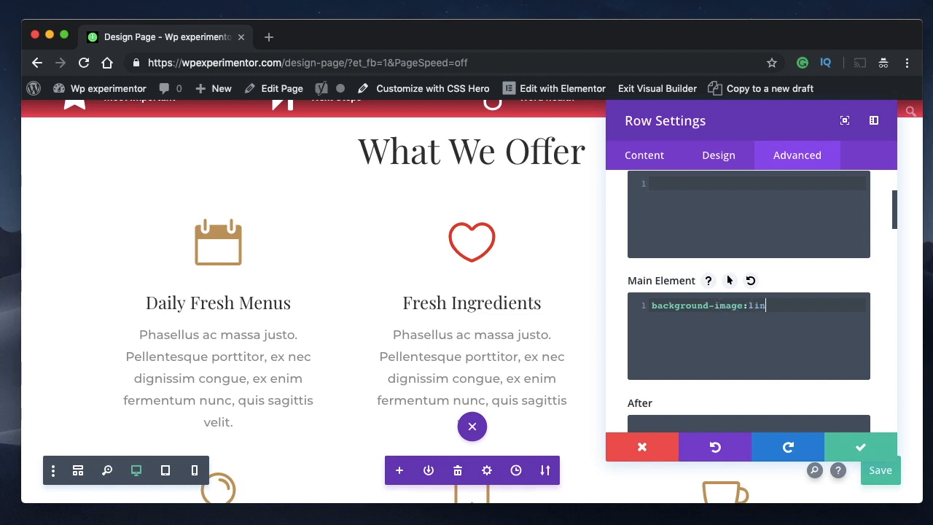
{"action": "type", "text": "-through"}
{"action": "type", "text": "gradient("}
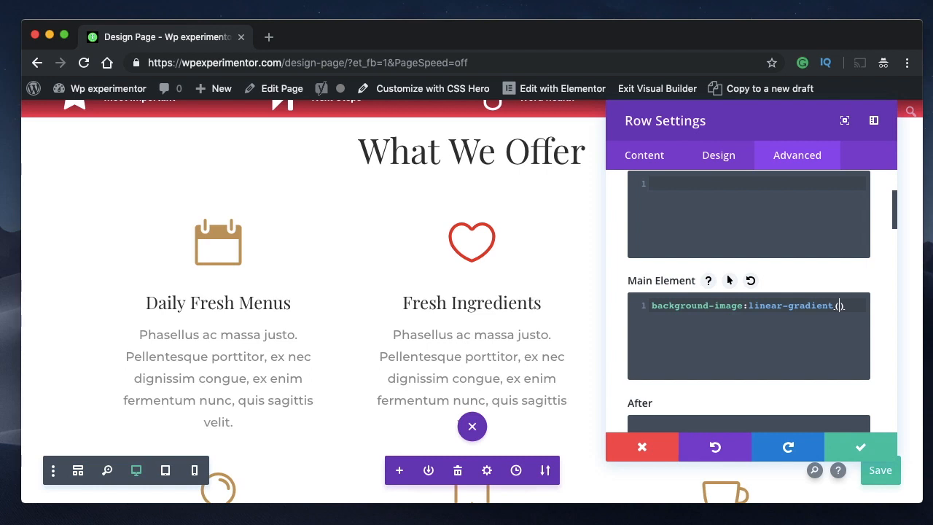
{"action": "type", "text": "red, blue"}
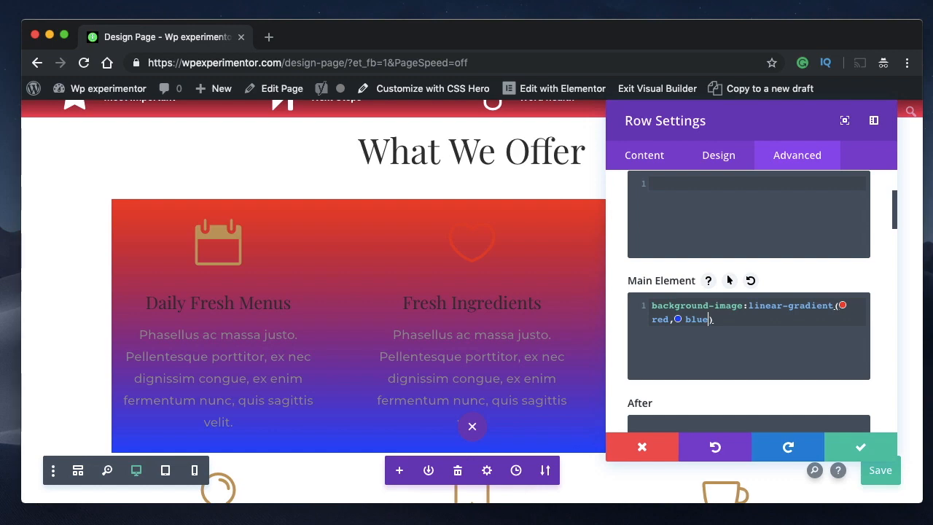
{"action": "type", "text": ", green"}
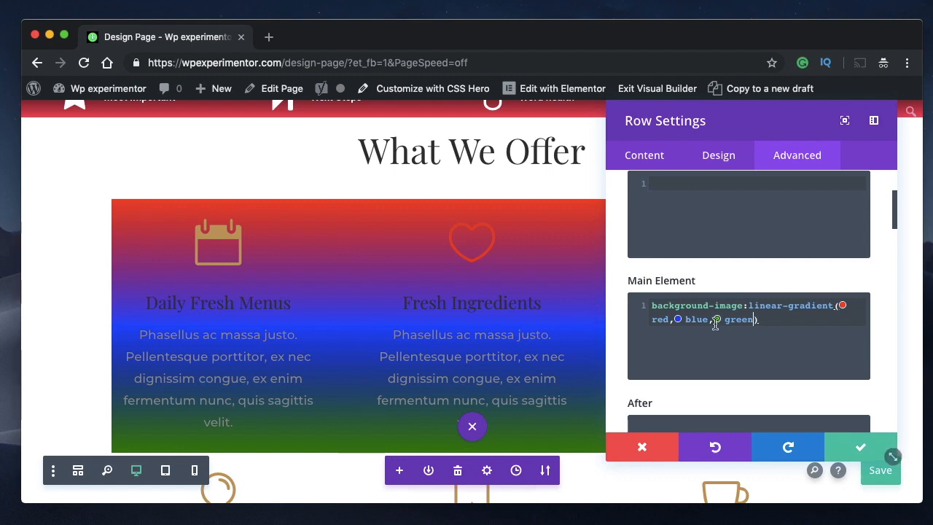
- Change the Main Element gradient colours to red,pink,yellow and save the page
{"action": "double_click", "coordinate": [740, 319]}
{"action": "key", "text": "BackSpace"}
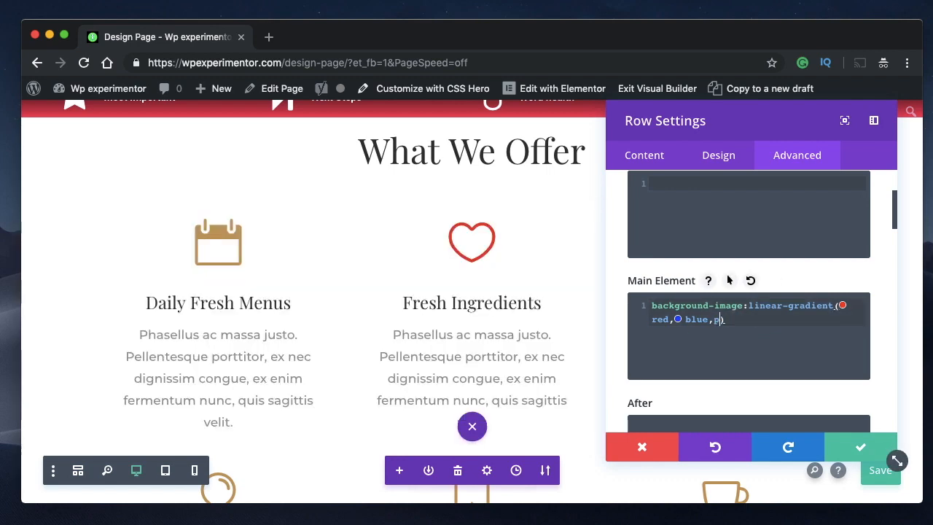
{"action": "type", "text": "pink"}
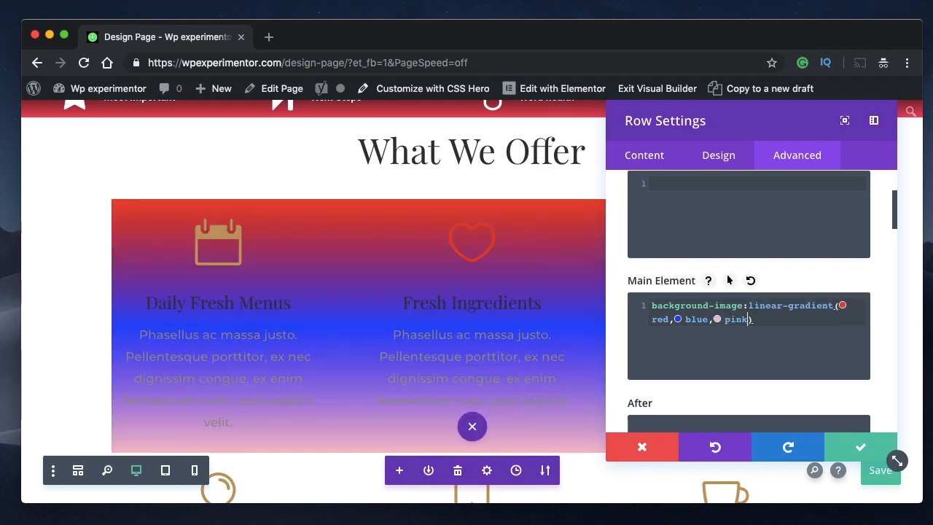
{"action": "double_click", "coordinate": [698, 321]}
{"action": "key", "text": "BackSpace"}
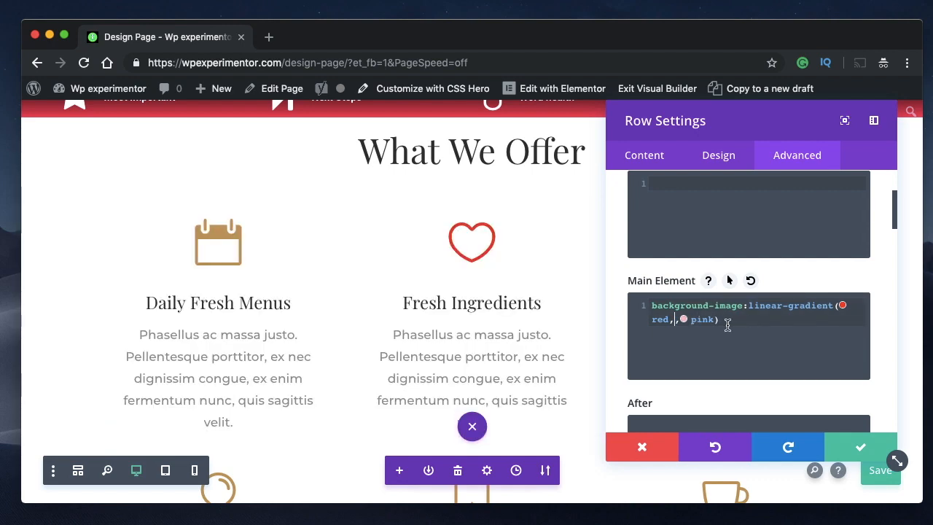
{"action": "key", "text": "BackSpace"}
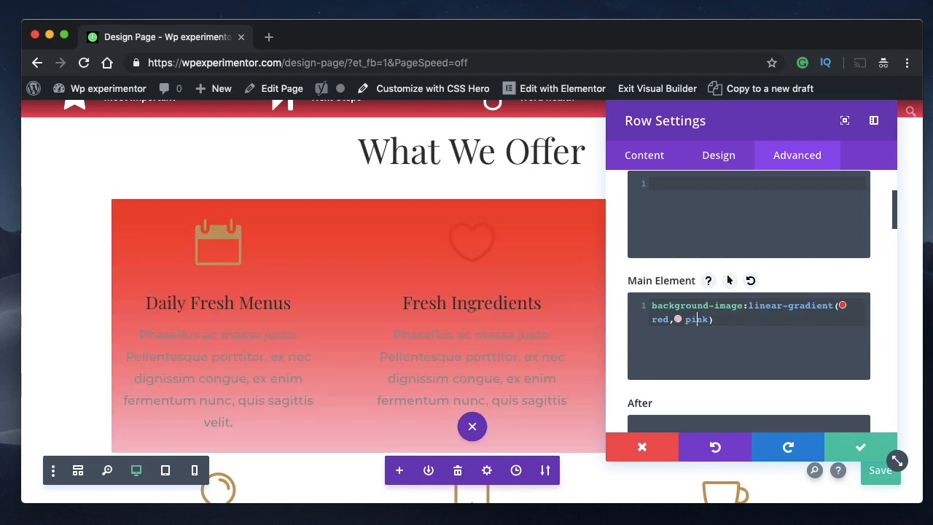
{"action": "type", "text": ",ye"}
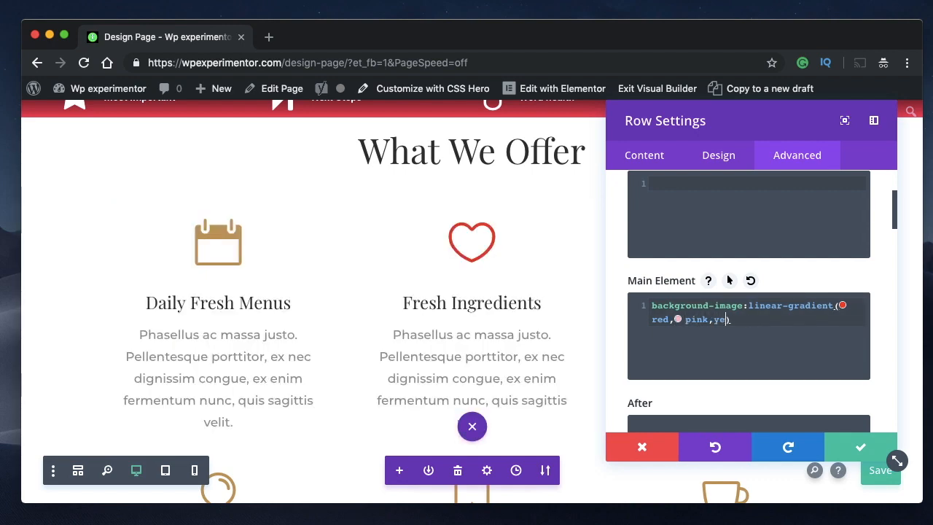
{"action": "type", "text": "llow"}
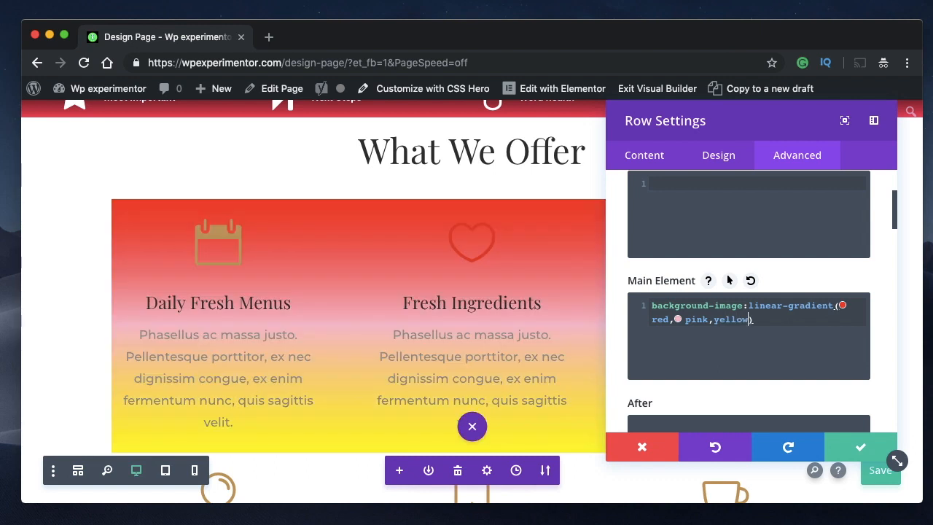
{"action": "key", "text": "super+s"}
- Dock the Row Settings panel beside the page and examine how the gradient runs down the stacked row
{"action": "left_click_drag", "start_coordinate": [738, 111], "coordinate": [908, 109]}
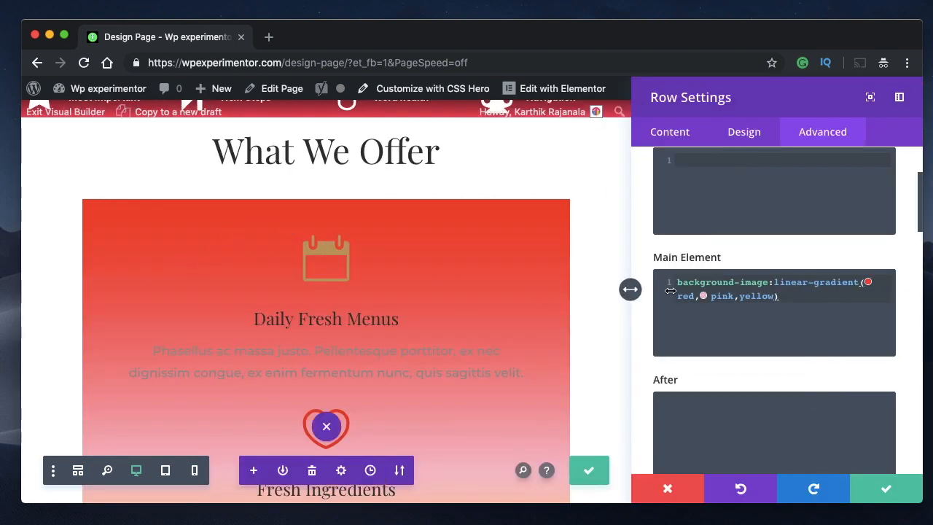
{"action": "scroll", "coordinate": [367, 321], "scroll_direction": "down", "scroll_amount": 5}
{"action": "scroll", "coordinate": [368, 322], "scroll_direction": "up", "scroll_amount": 4}
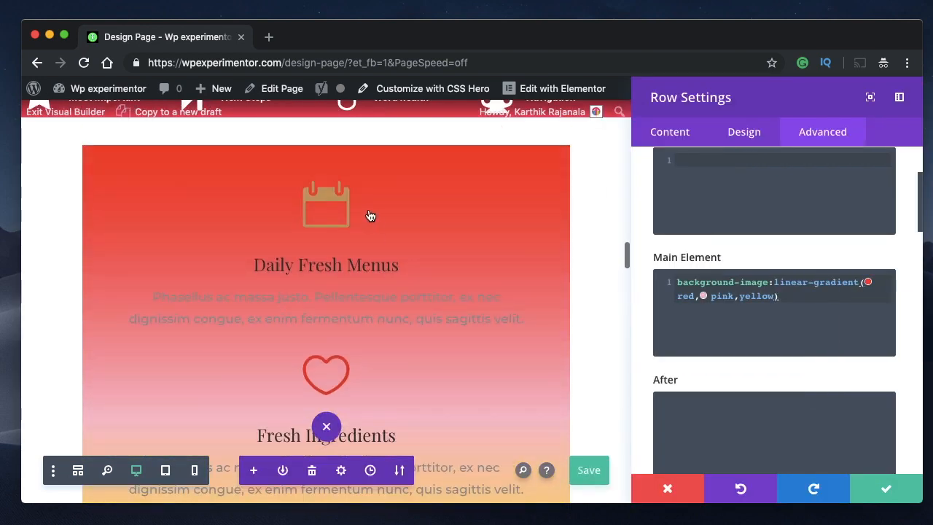
{"action": "scroll", "coordinate": [413, 277], "scroll_direction": "down", "scroll_amount": 3}
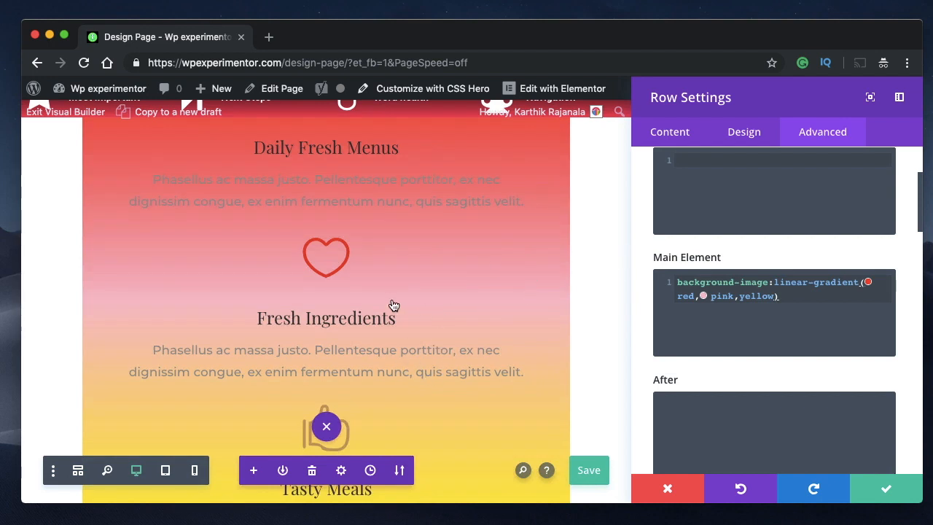
{"action": "scroll", "coordinate": [398, 347], "scroll_direction": "down", "scroll_amount": 3}
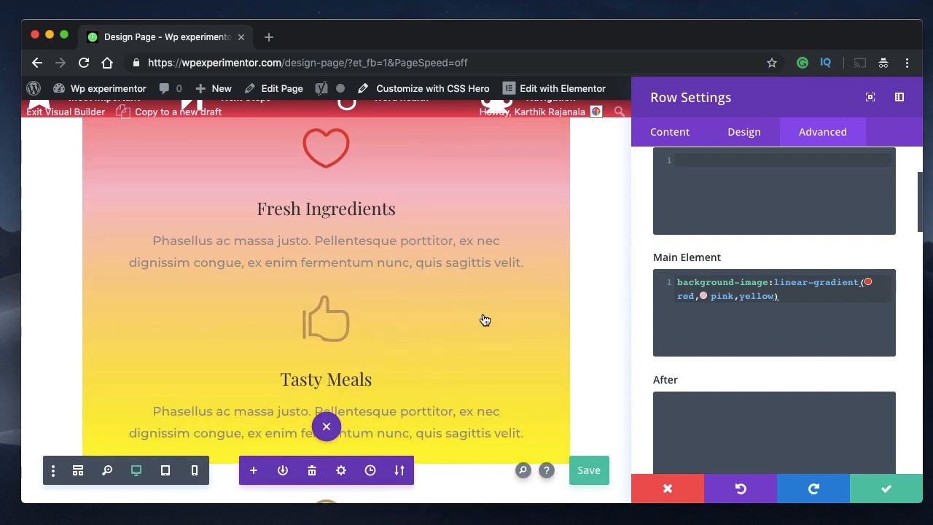
{"action": "scroll", "coordinate": [572, 307], "scroll_direction": "up", "scroll_amount": 3}
{"action": "left_click", "coordinate": [777, 295]}
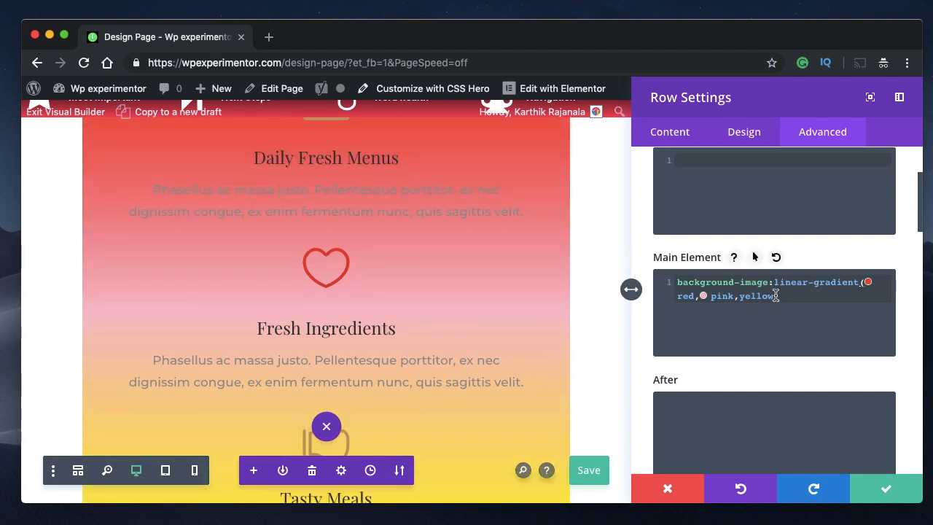
{"action": "left_click", "coordinate": [735, 295]}
{"action": "scroll", "coordinate": [362, 277], "scroll_direction": "up", "scroll_amount": 3}
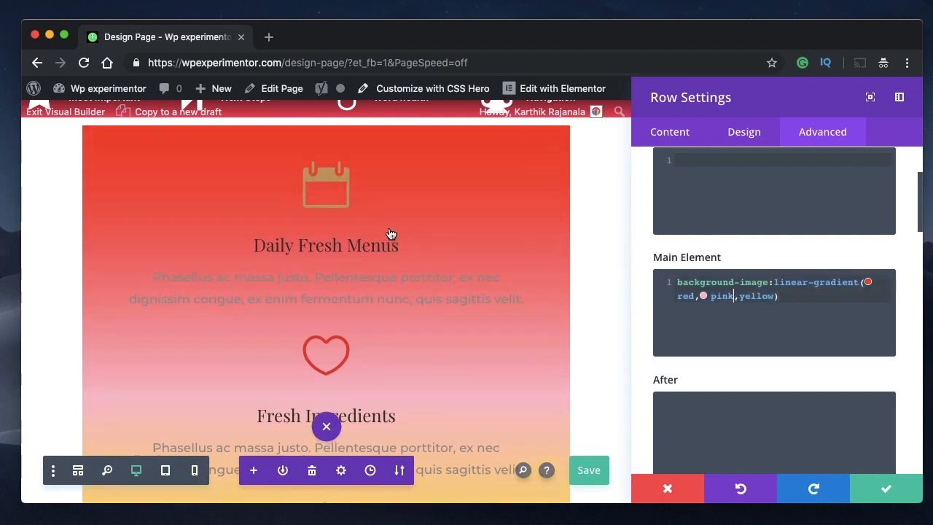
{"action": "scroll", "coordinate": [390, 234], "scroll_direction": "up", "scroll_amount": 1}
{"action": "scroll", "coordinate": [371, 243], "scroll_direction": "down", "scroll_amount": 3}
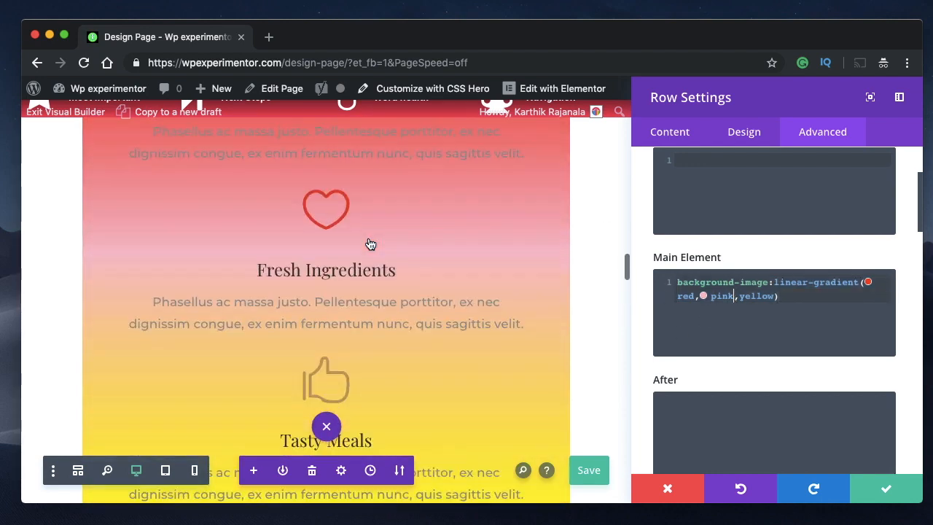
{"action": "scroll", "coordinate": [370, 244], "scroll_direction": "down", "scroll_amount": 3}
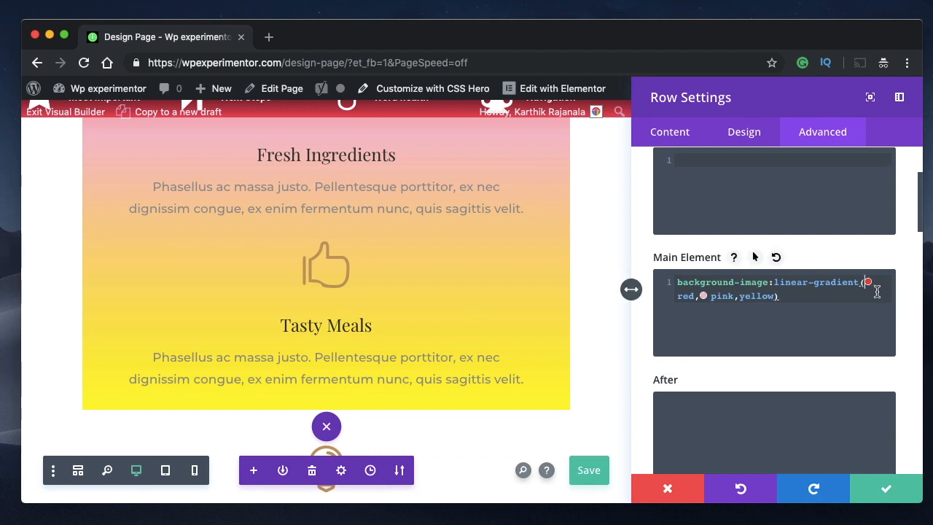
- Add the direction "to right," before red in the Main Element linear-gradient and check the row
{"action": "type", "text": "to right,"}
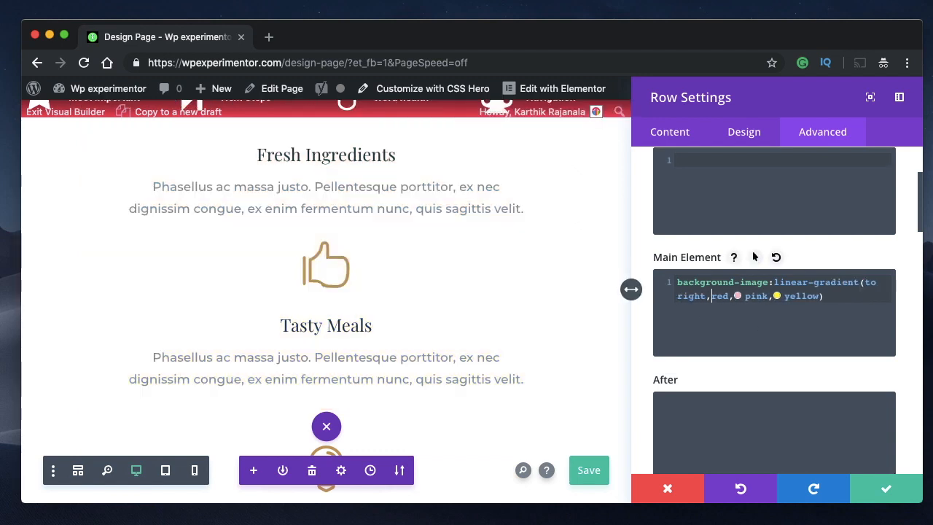
{"action": "scroll", "coordinate": [606, 246], "scroll_direction": "up", "scroll_amount": 3}
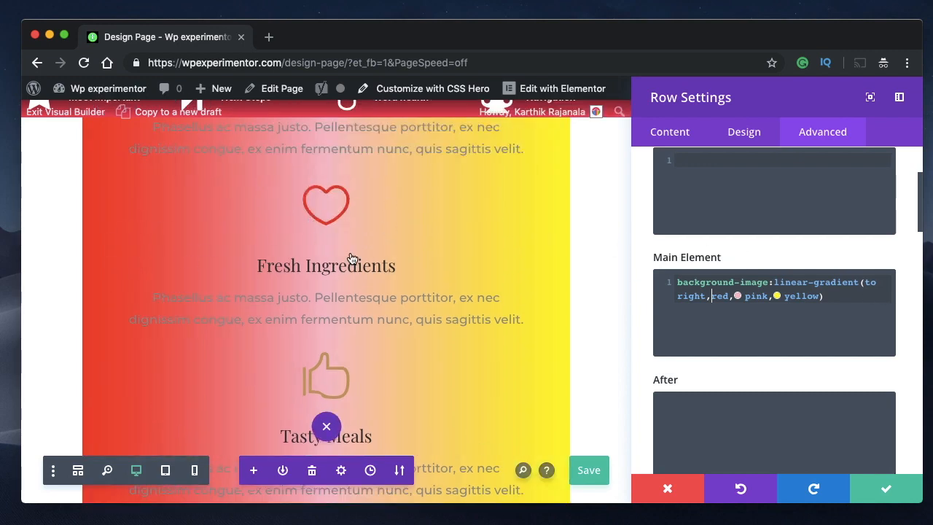
{"action": "scroll", "coordinate": [459, 253], "scroll_direction": "up", "scroll_amount": 3}
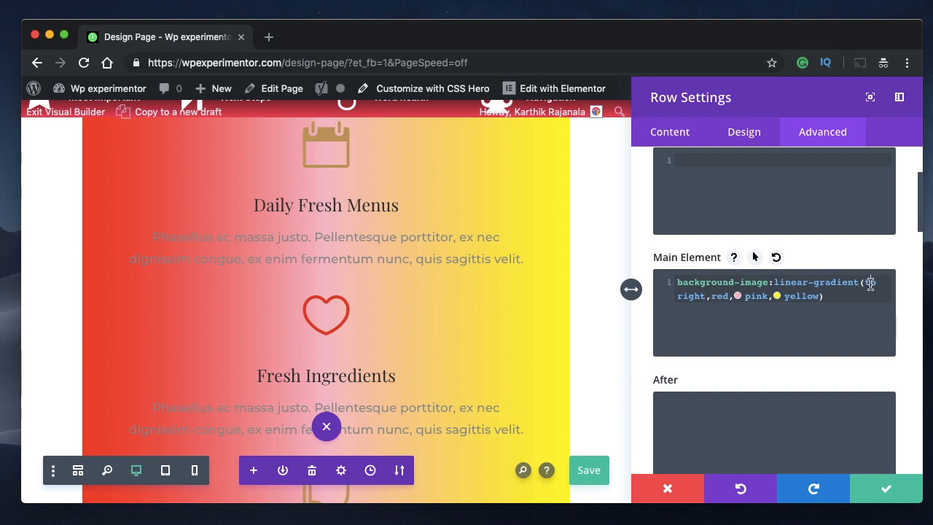
- Set the direction of the Main Element linear-gradient to "to left"
{"action": "double_click", "coordinate": [690, 296]}
{"action": "type", "text": "l"}
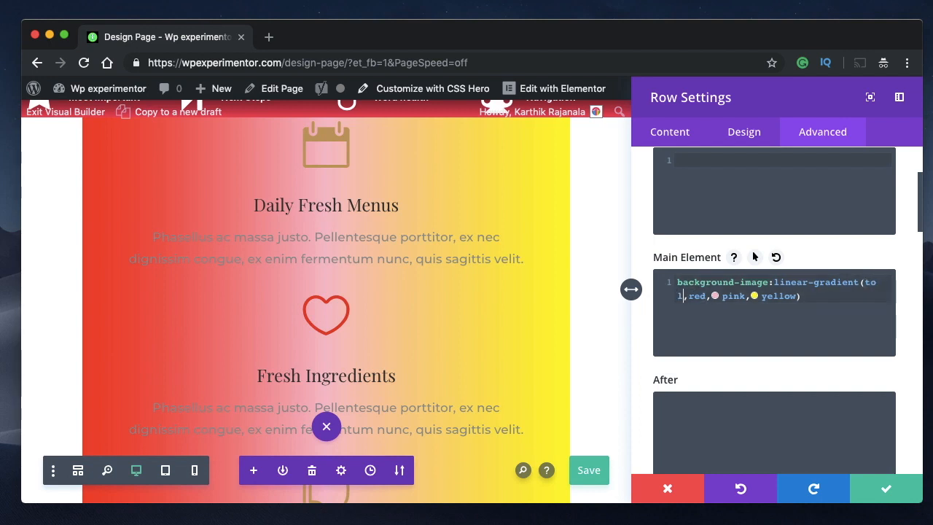
{"action": "type", "text": "eft"}
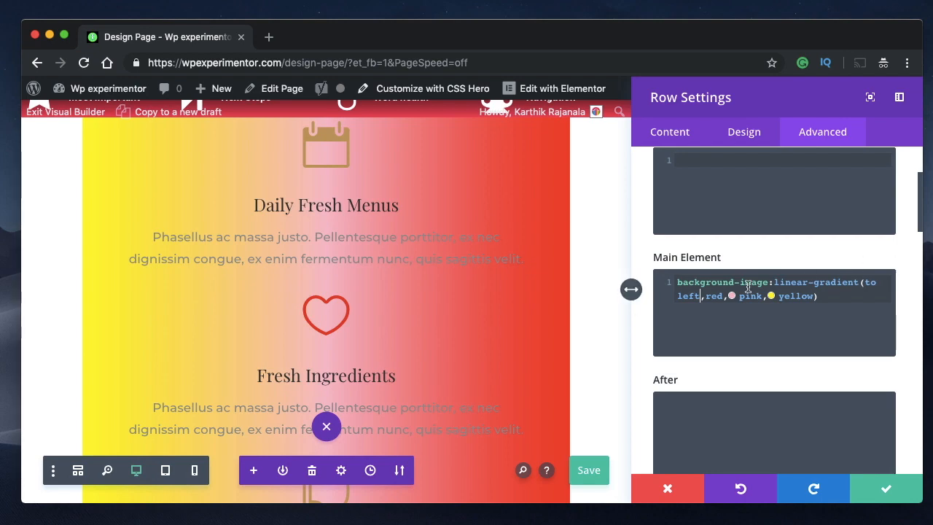
- Change the Main Element linear-gradient direction to "to bottom left" and check the stacked row from top to bottom
{"action": "left_click", "coordinate": [678, 296]}
{"action": "type", "text": "bo"}
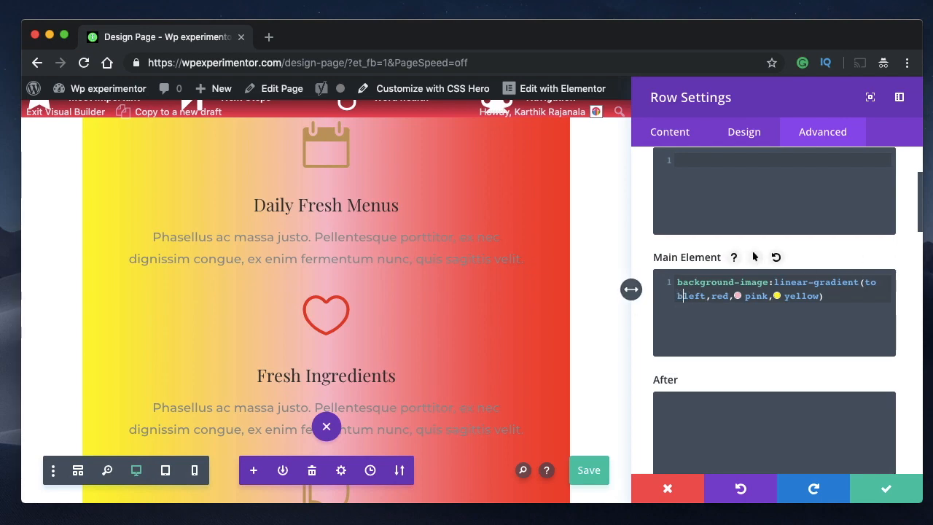
{"action": "type", "text": "ttom"}
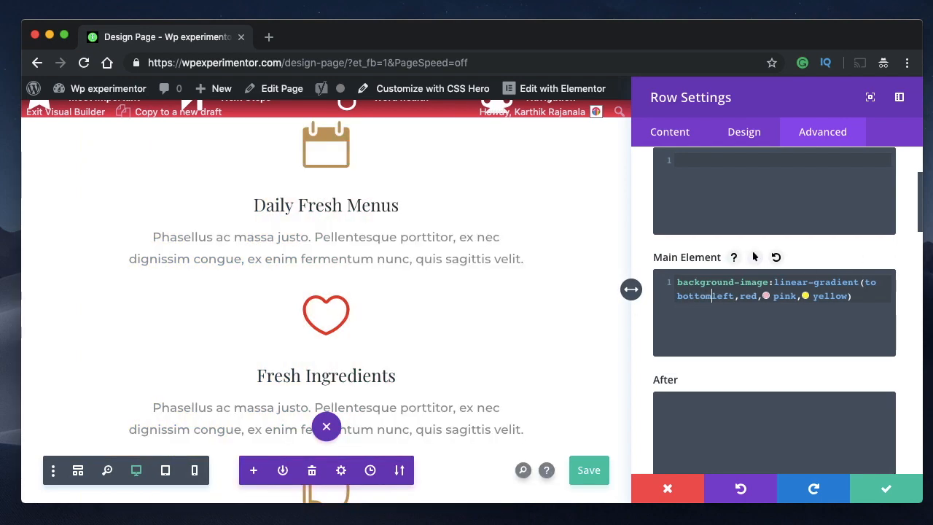
{"action": "scroll", "coordinate": [362, 258], "scroll_direction": "up", "scroll_amount": 2}
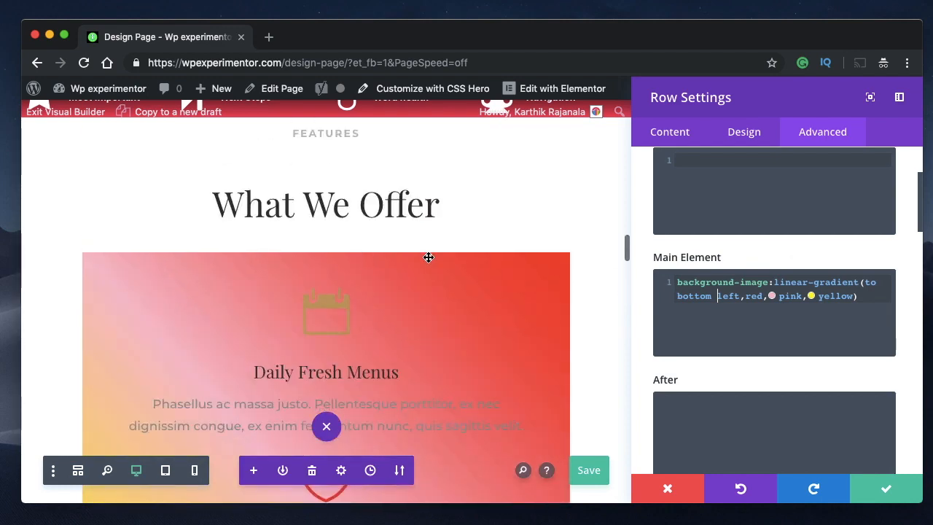
{"action": "scroll", "coordinate": [574, 264], "scroll_direction": "down", "scroll_amount": 2}
{"action": "scroll", "coordinate": [423, 253], "scroll_direction": "down", "scroll_amount": 3}
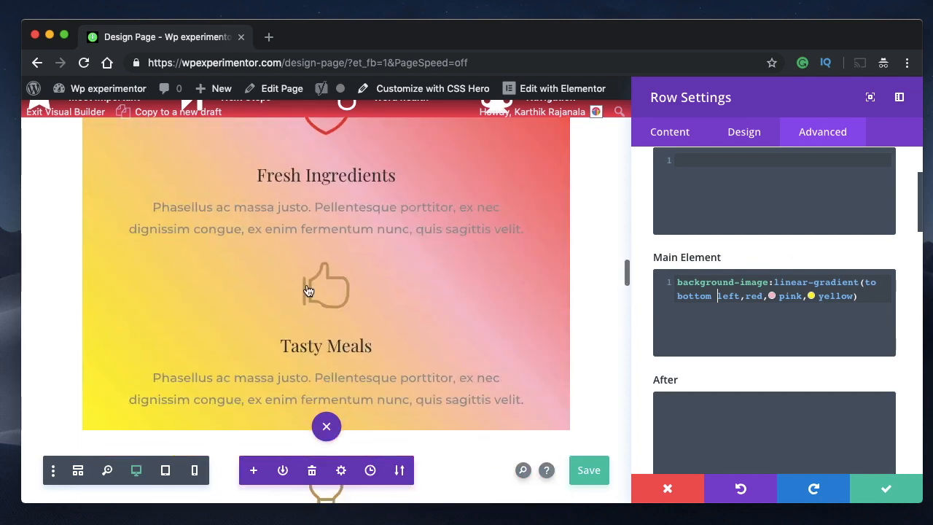
{"action": "scroll", "coordinate": [394, 250], "scroll_direction": "up", "scroll_amount": 4}
{"action": "scroll", "coordinate": [425, 256], "scroll_direction": "down", "scroll_amount": 2}
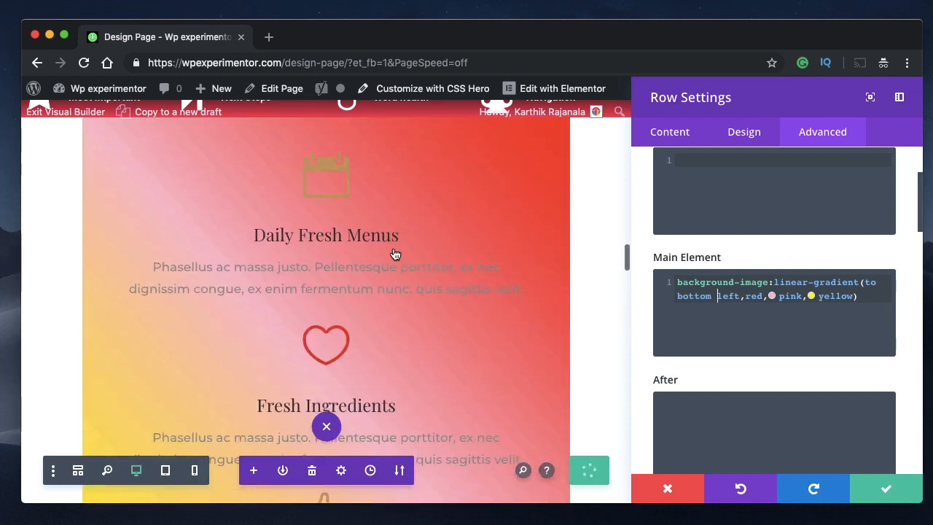
- Set the direction of the Main Element linear-gradient to "to bottom right"
{"action": "double_click", "coordinate": [700, 299]}
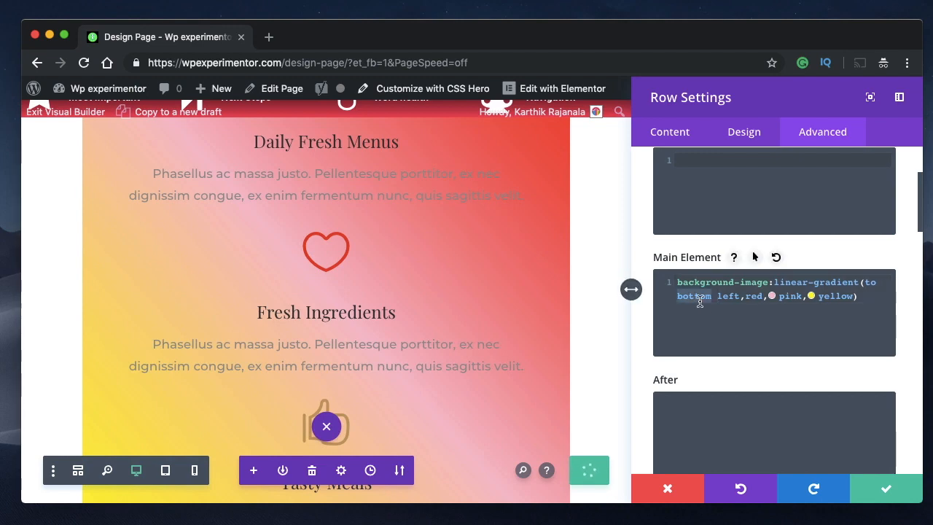
{"action": "double_click", "coordinate": [729, 296]}
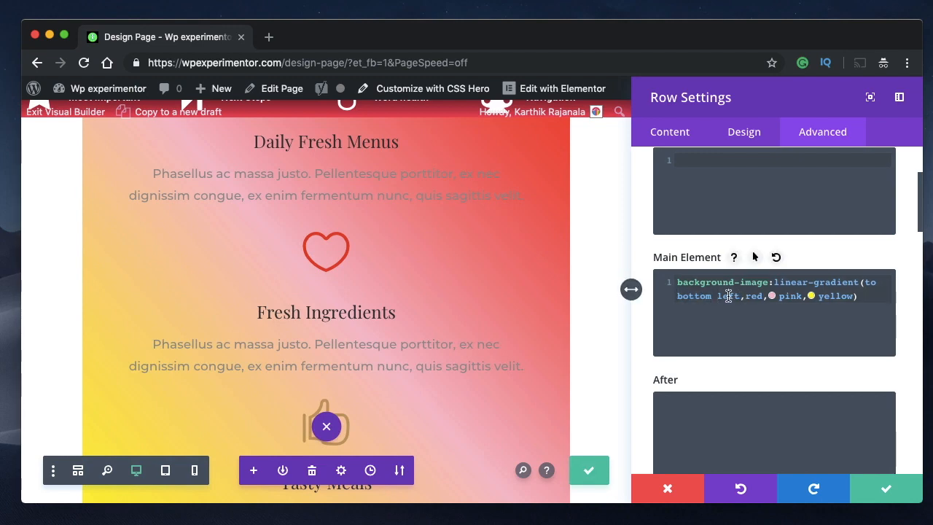
{"action": "type", "text": "right"}
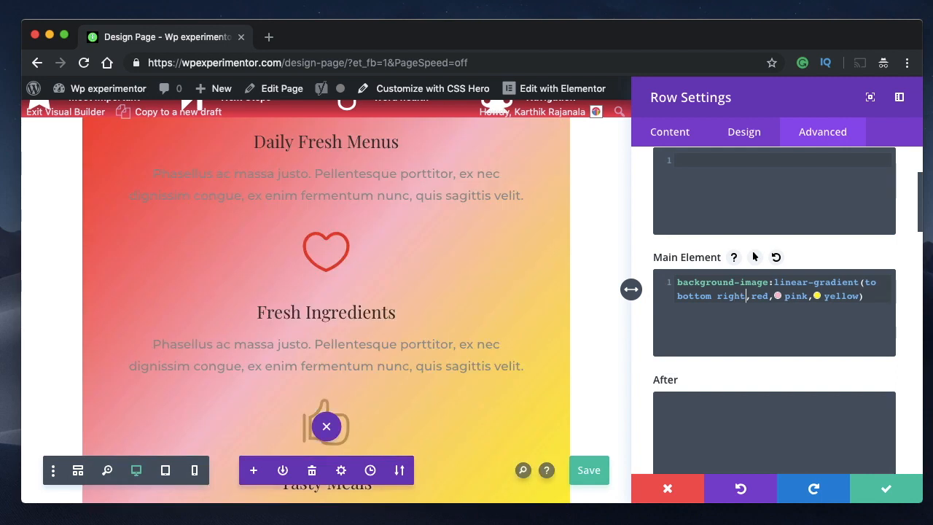
- Set the Main Element linear-gradient direction to "to top right" and check the result on the row
{"action": "double_click", "coordinate": [695, 296]}
{"action": "type", "text": "top"}
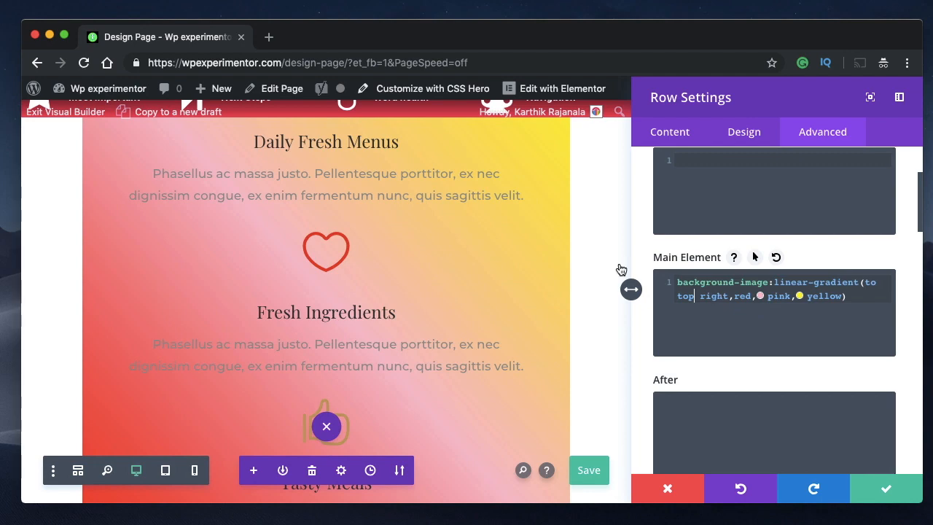
{"action": "scroll", "coordinate": [437, 214], "scroll_direction": "up", "scroll_amount": 3}
{"action": "scroll", "coordinate": [440, 215], "scroll_direction": "down", "scroll_amount": 3}
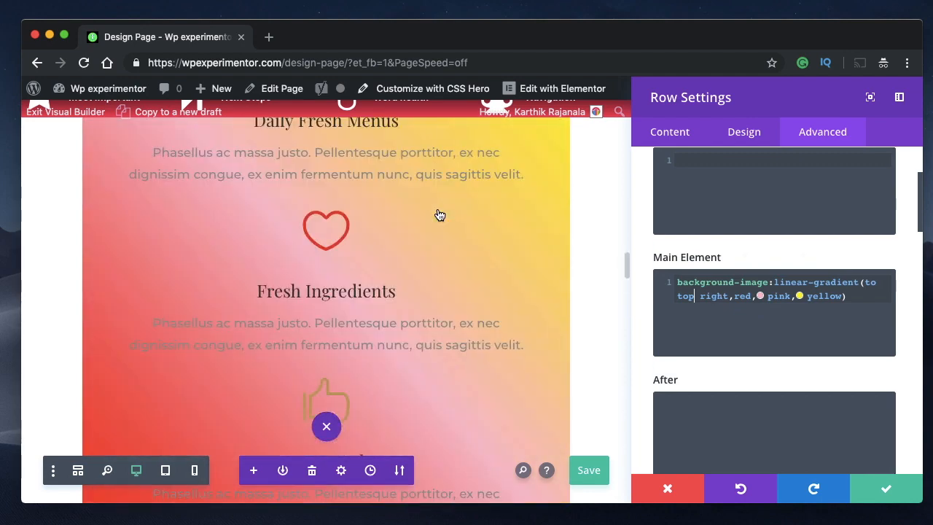
{"action": "scroll", "coordinate": [439, 215], "scroll_direction": "down", "scroll_amount": 3}
{"action": "scroll", "coordinate": [322, 288], "scroll_direction": "up", "scroll_amount": 3}
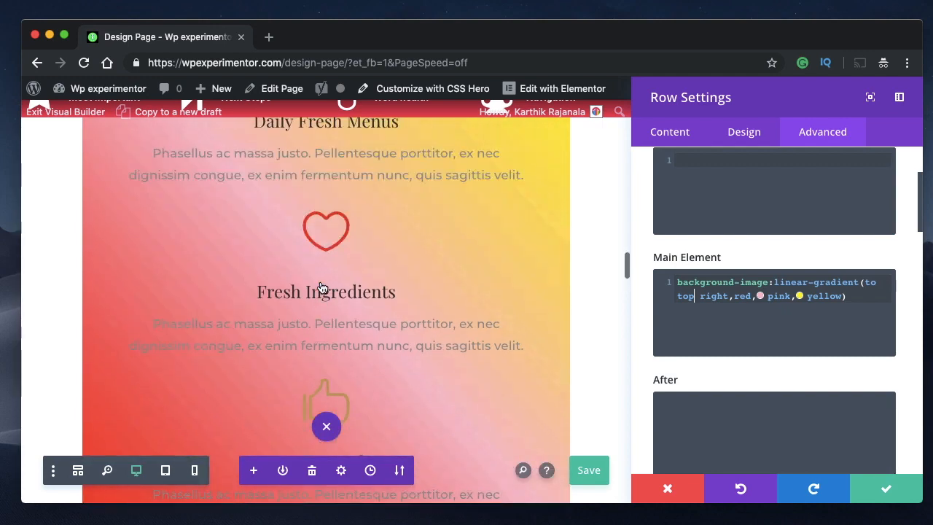
- Replace the direction keywords in the Main Element linear-gradient with the angle 135deg and check the diagonal on the row
{"action": "left_click", "coordinate": [846, 296]}
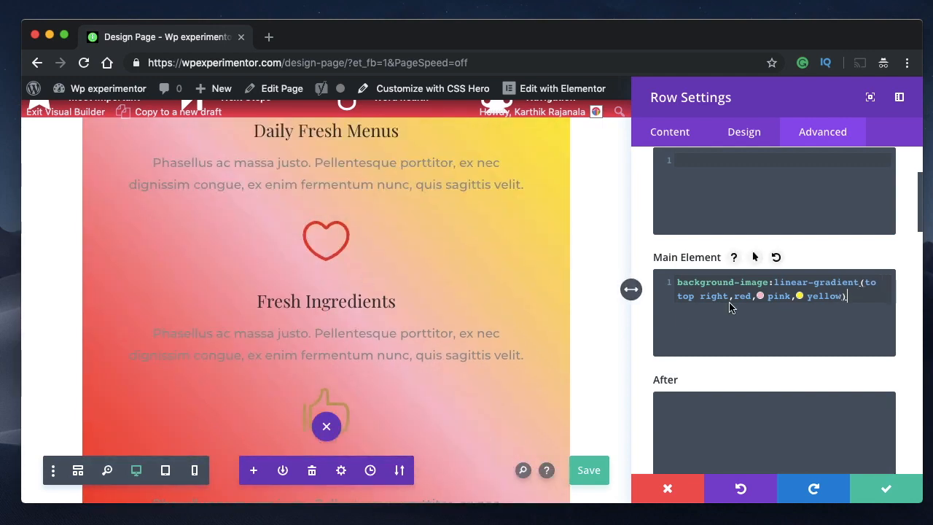
{"action": "left_click_drag", "start_coordinate": [731, 299], "coordinate": [866, 283]}
{"action": "key", "text": "BackSpace"}
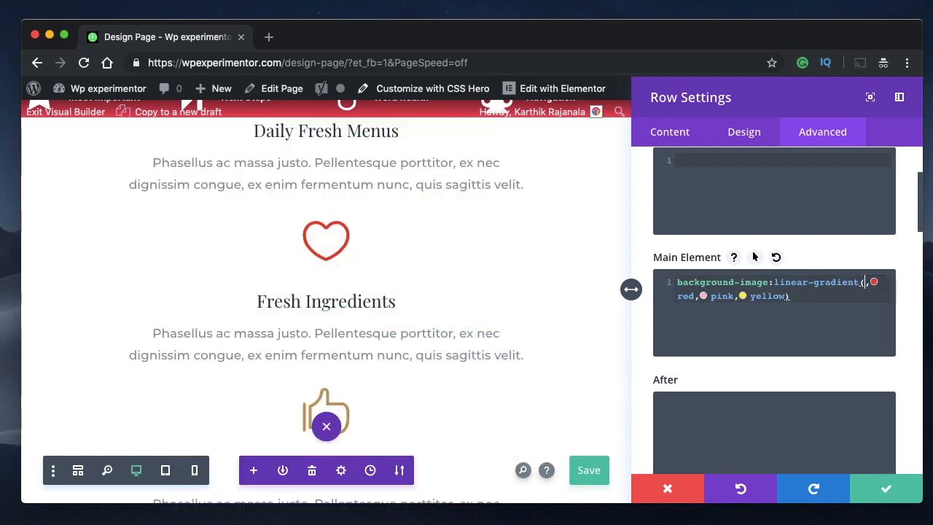
{"action": "type", "text": "135deg"}
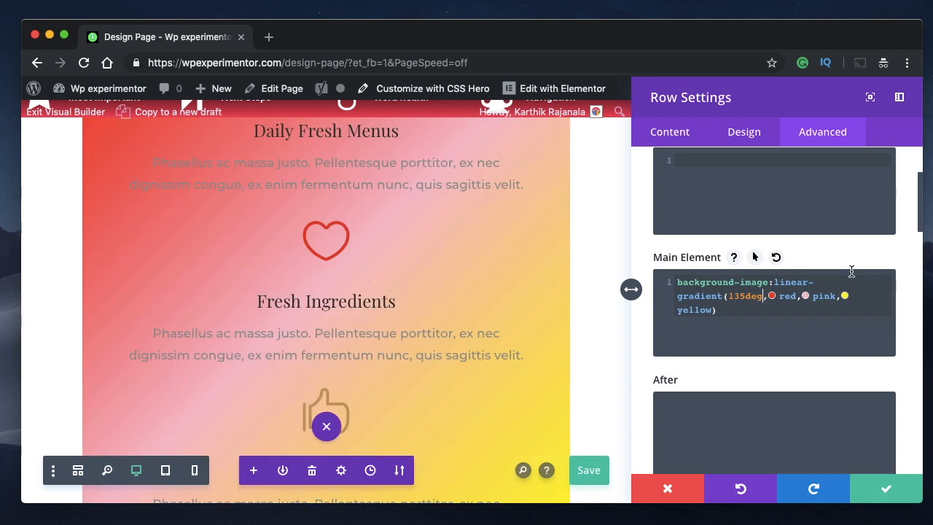
{"action": "double_click", "coordinate": [755, 295]}
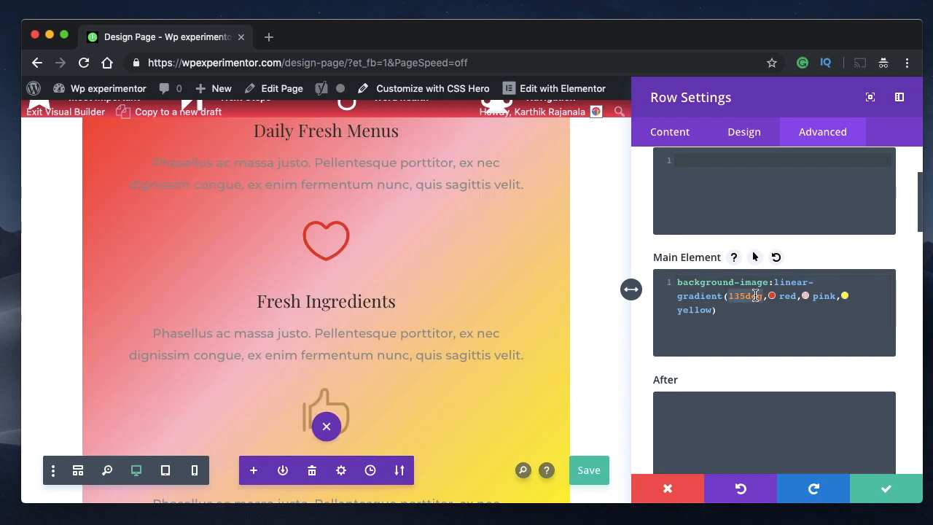
{"action": "scroll", "coordinate": [377, 268], "scroll_direction": "up", "scroll_amount": 3}
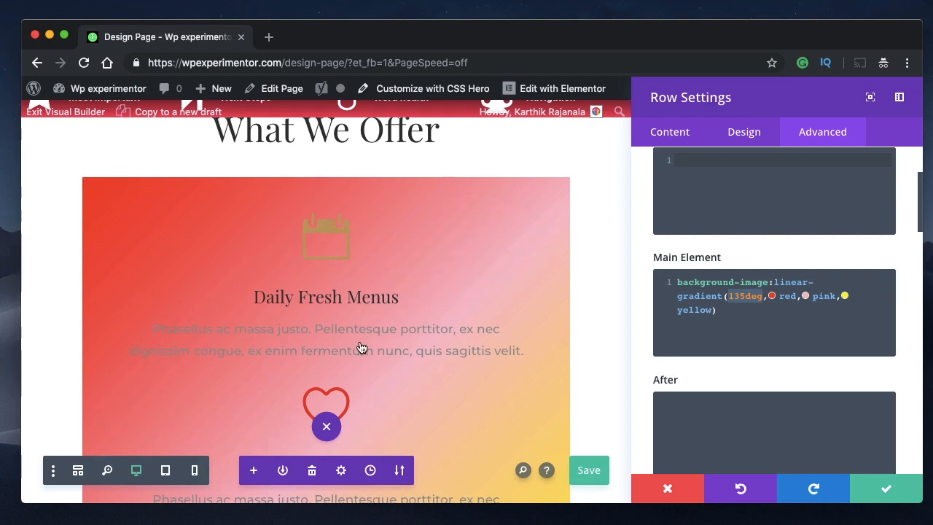
{"action": "scroll", "coordinate": [361, 347], "scroll_direction": "down", "scroll_amount": 5}
{"action": "scroll", "coordinate": [361, 347], "scroll_direction": "up", "scroll_amount": 1}
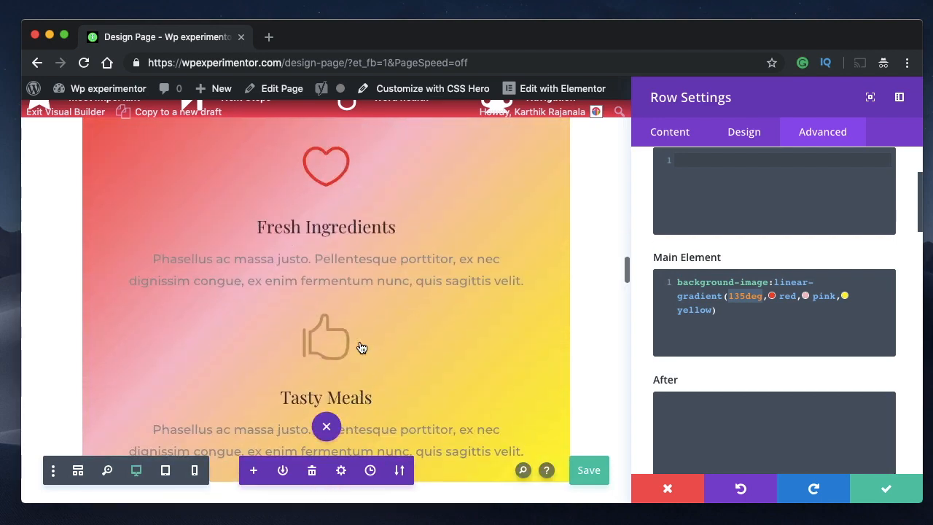
- Make the Main Element gradient angle negative, -135deg, and check the row
{"action": "left_click", "coordinate": [745, 297]}
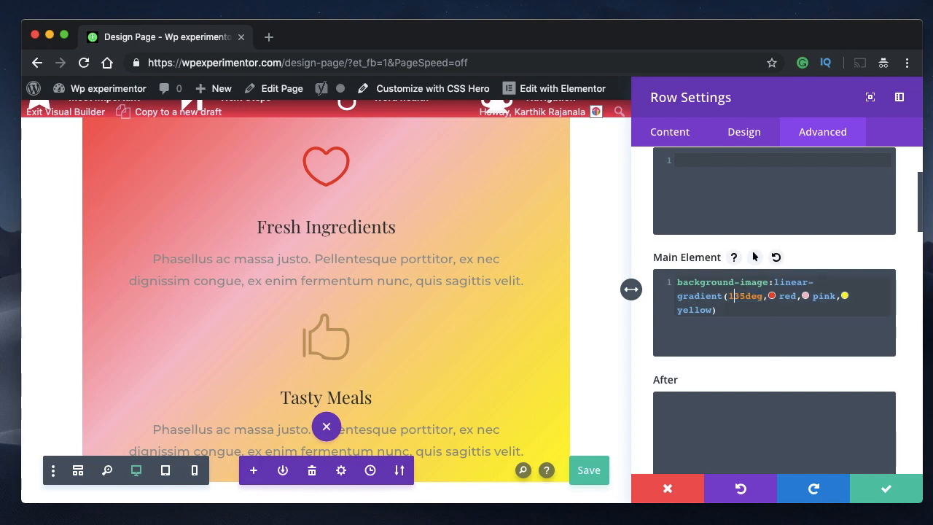
{"action": "type", "text": "-"}
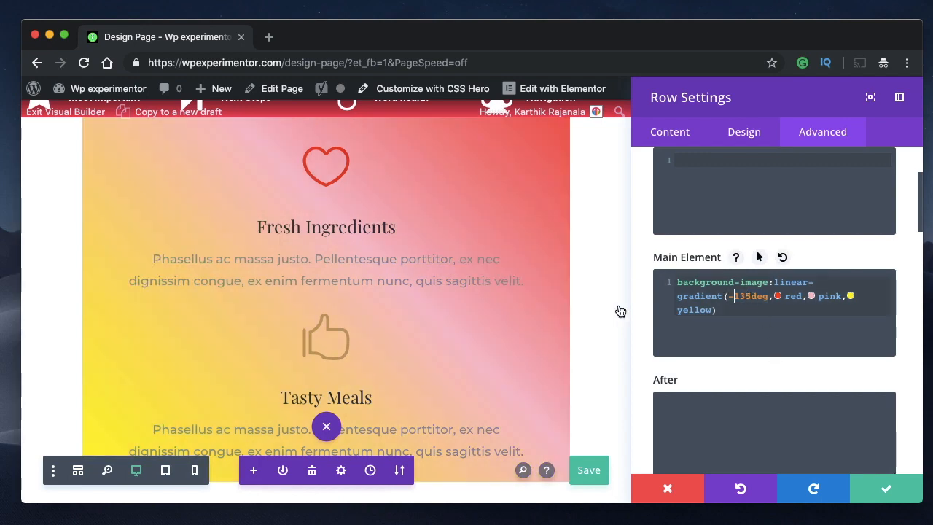
{"action": "scroll", "coordinate": [619, 311], "scroll_direction": "up", "scroll_amount": 1}
{"action": "scroll", "coordinate": [435, 294], "scroll_direction": "up", "scroll_amount": 3}
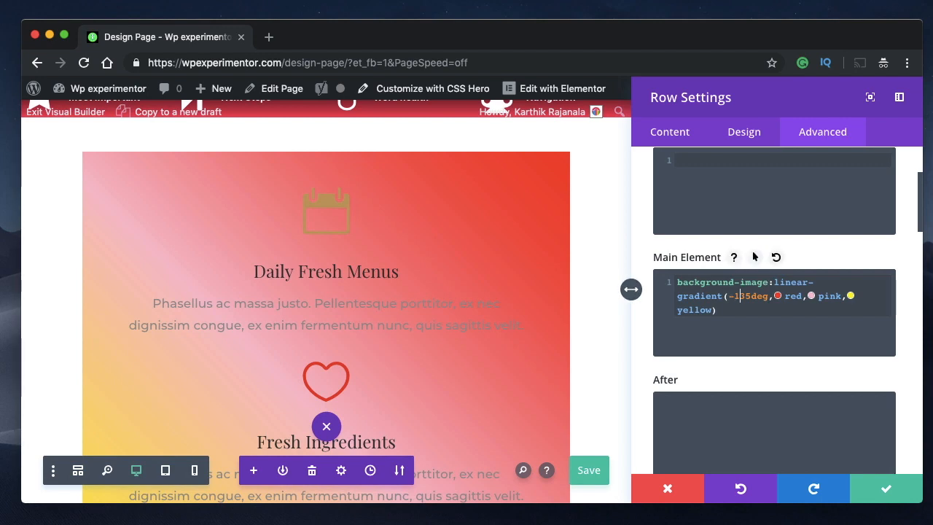
- Change the Main Element gradient angle to -35deg and check how the colours run across the row
{"action": "key", "text": "BackSpace"}
{"action": "scroll", "coordinate": [471, 281], "scroll_direction": "down", "scroll_amount": 4}
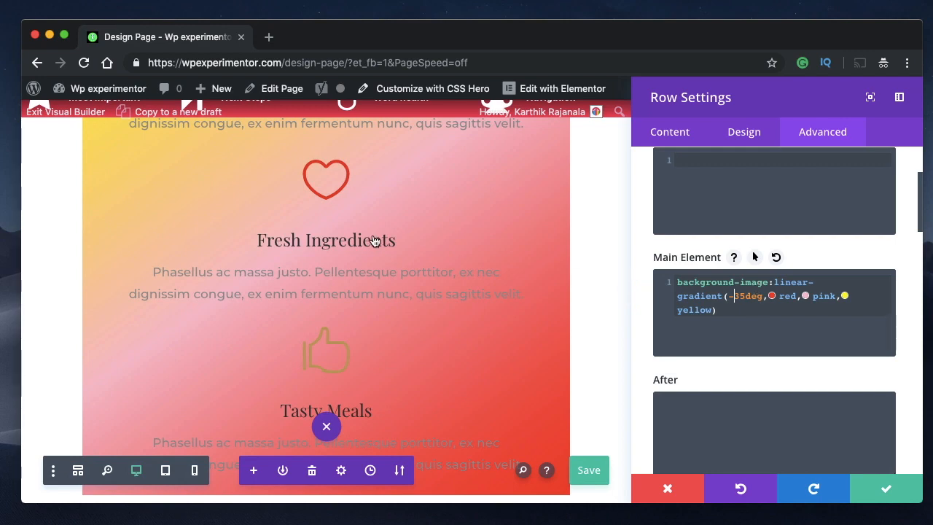
{"action": "scroll", "coordinate": [375, 241], "scroll_direction": "up", "scroll_amount": 5}
{"action": "scroll", "coordinate": [377, 321], "scroll_direction": "down", "scroll_amount": 3}
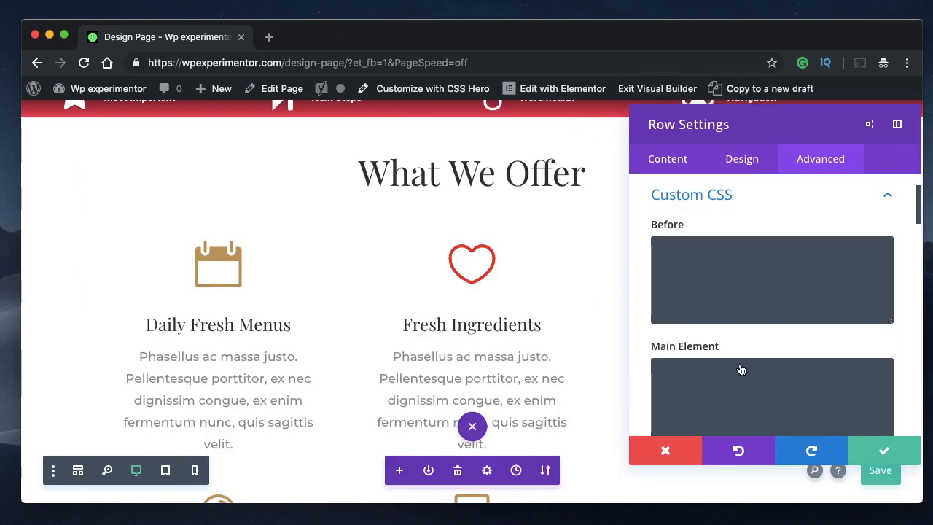
{"action": "scroll", "coordinate": [740, 370], "scroll_direction": "down", "scroll_amount": 1}
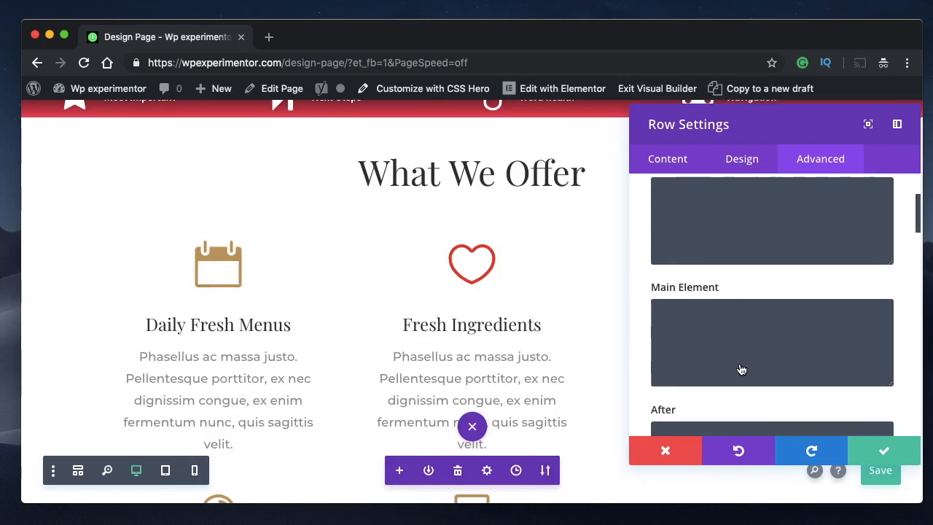
- Enter background-image:linear-gradient() in the row's empty Main Element CSS
{"action": "left_click", "coordinate": [708, 325]}
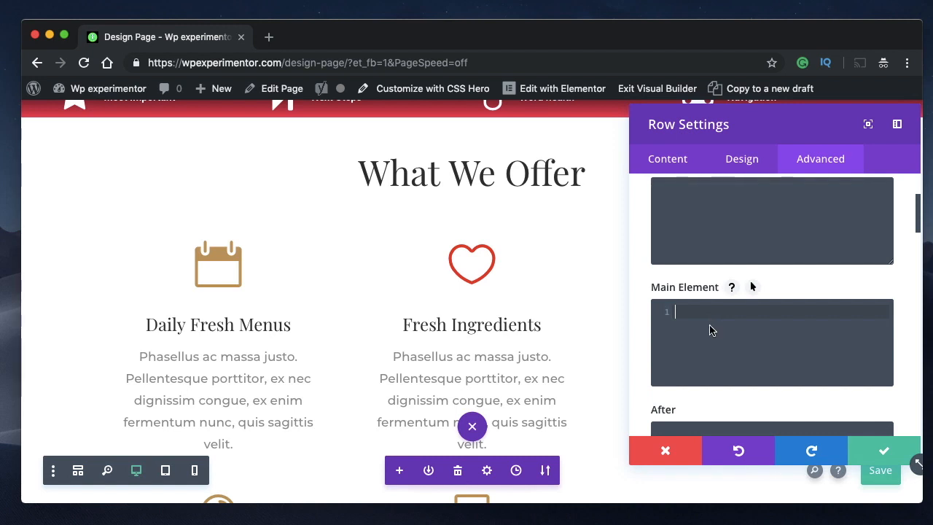
{"action": "type", "text": "background-image()"}
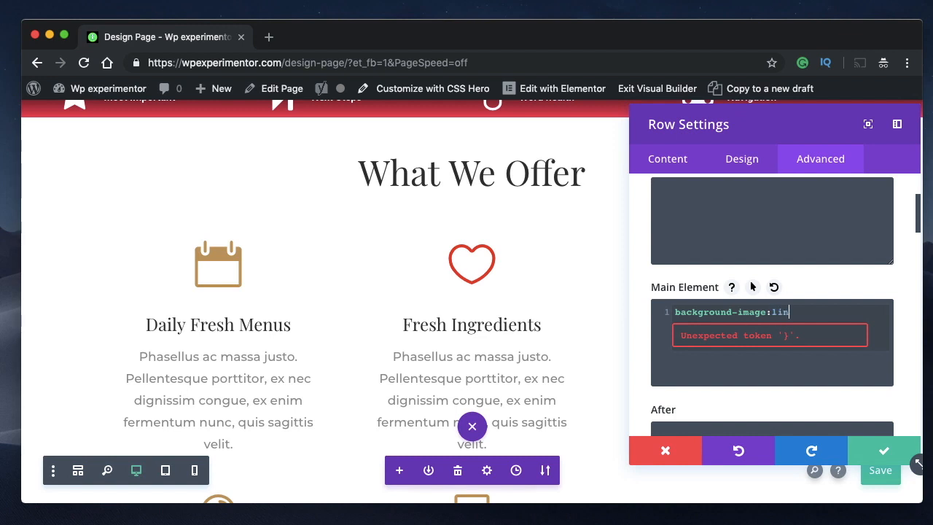
{"action": "type", "text": "ear-gradient("}
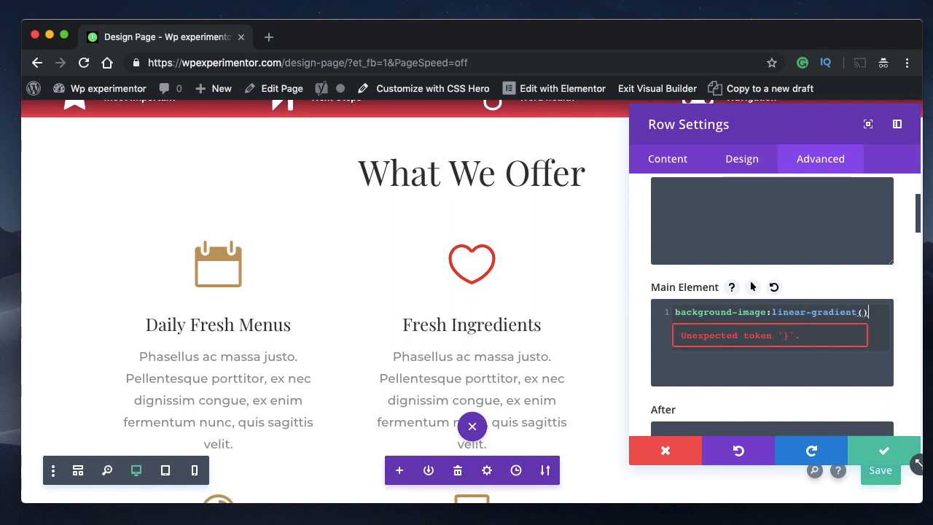
{"action": "type", "text": "viol"}
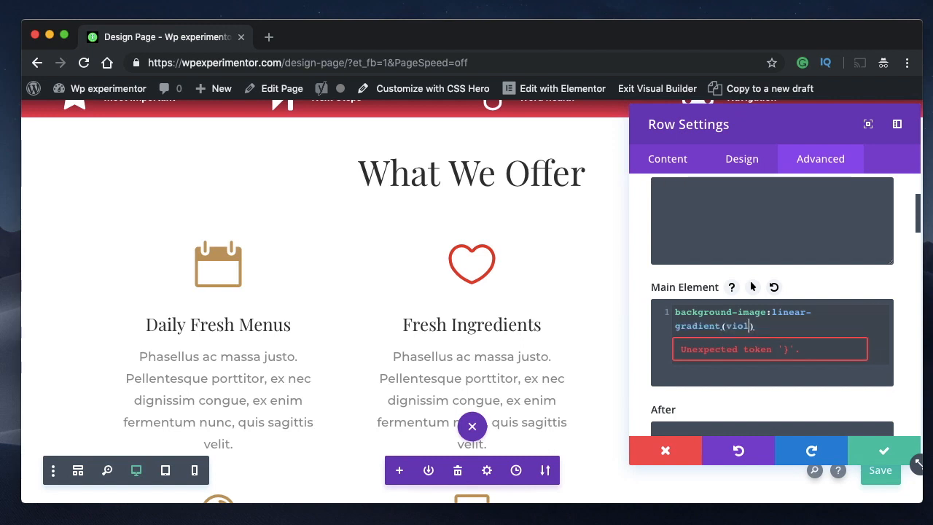
{"action": "type", "text": "et"}
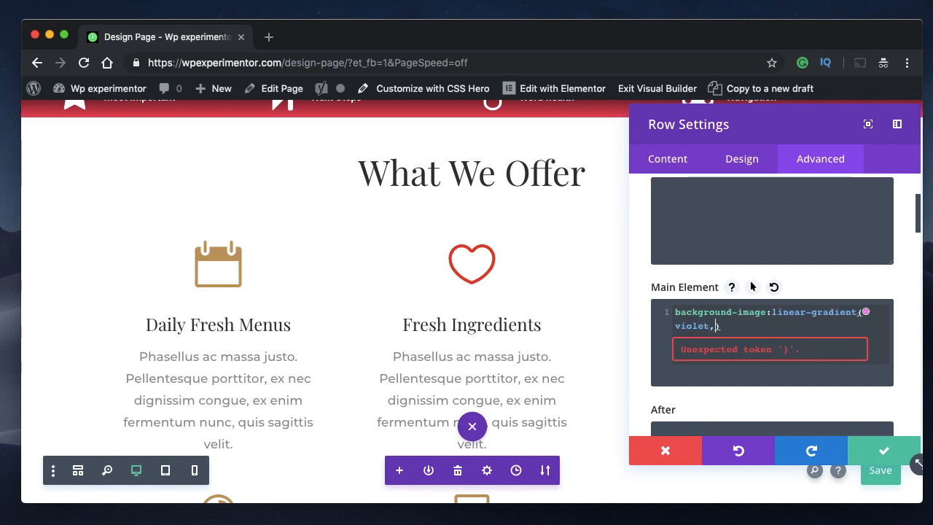
{"action": "type", "text": ",indigo,"}
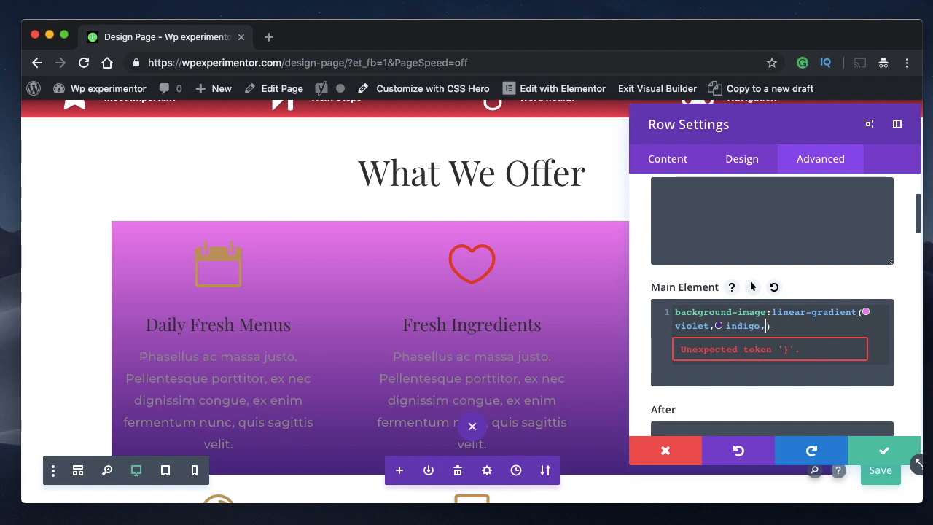
{"action": "type", "text": " blue"}
{"action": "type", "text": ", green"}
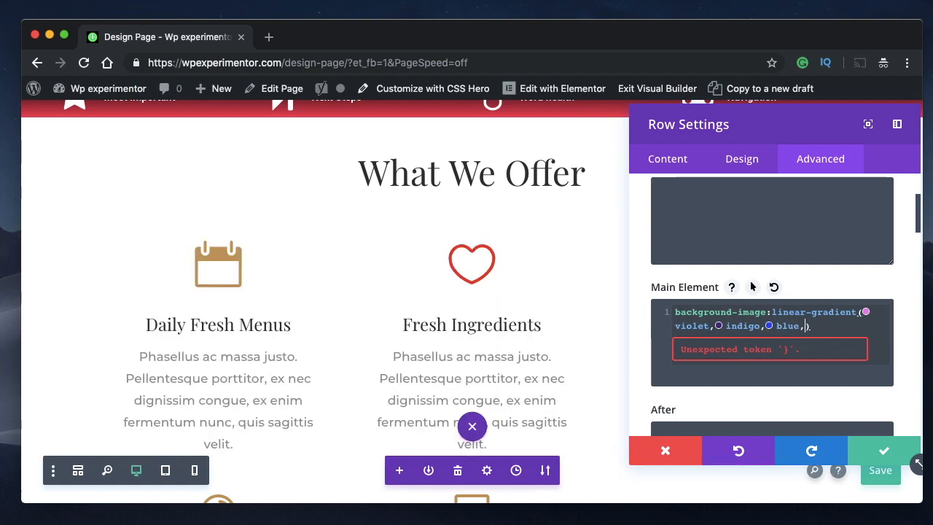
{"action": "type", "text": ",yellow"}
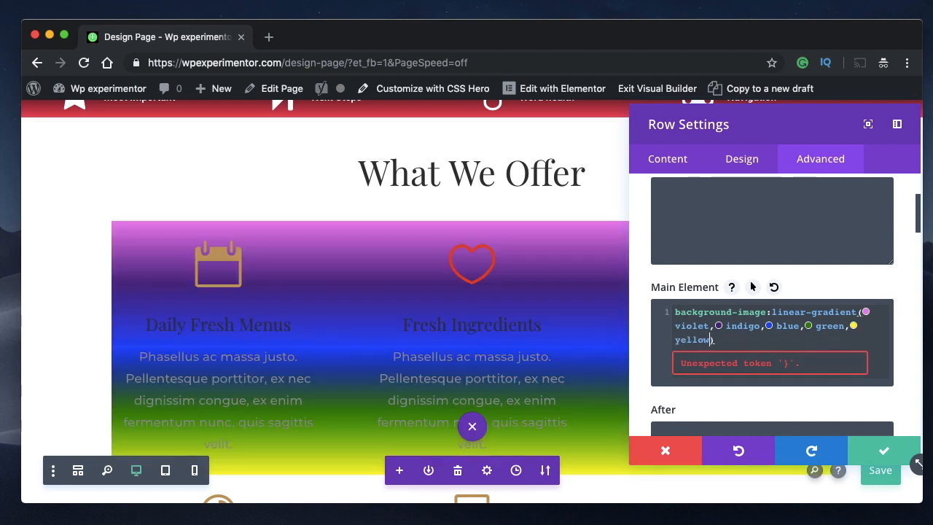
{"action": "type", "text": ",ora"}
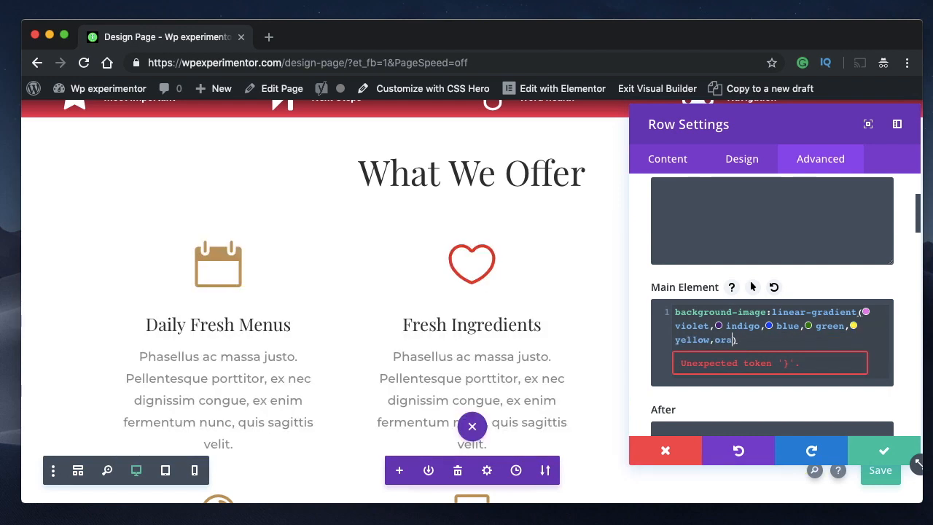
{"action": "type", "text": "nge"}
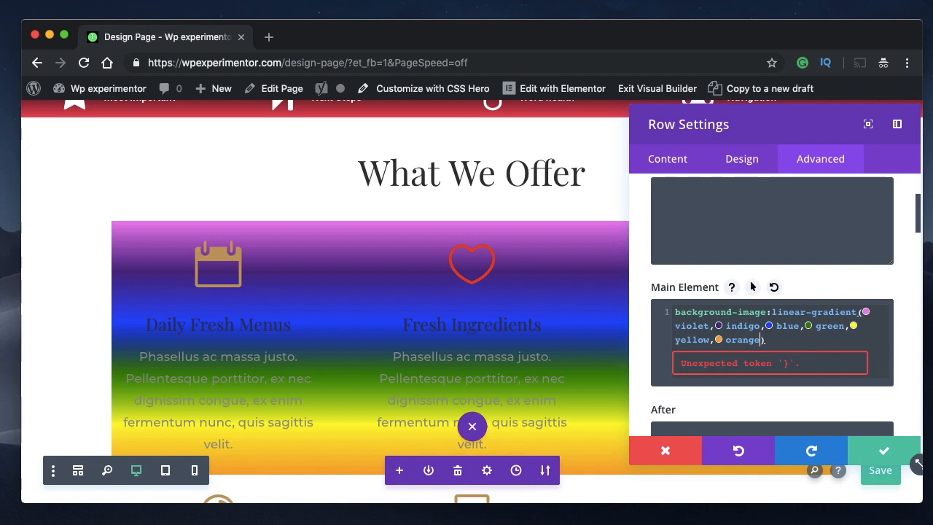
{"action": "type", "text": ",red"}
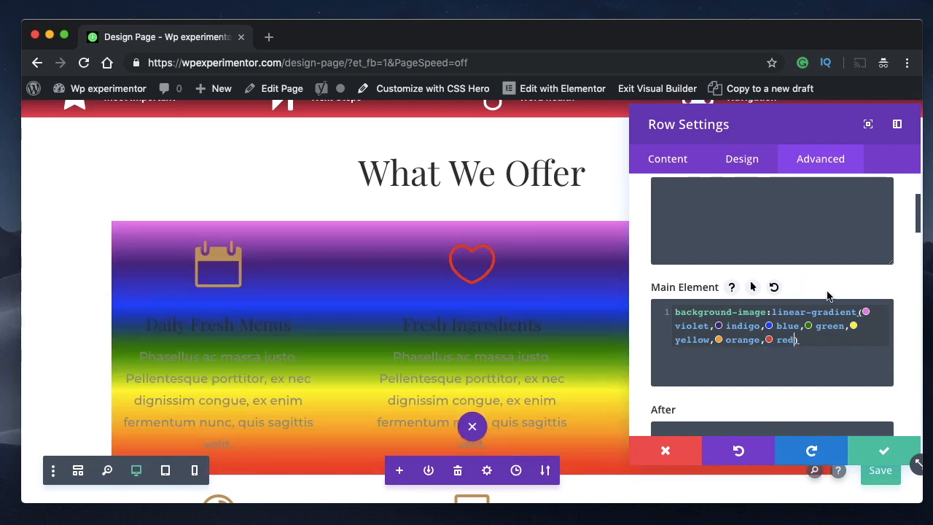
- Add the direction "to right," before violet in the linear-gradient and move the Row Settings panel aside to check the three columns
{"action": "left_click", "coordinate": [862, 312]}
{"action": "type", "text": "to right,"}
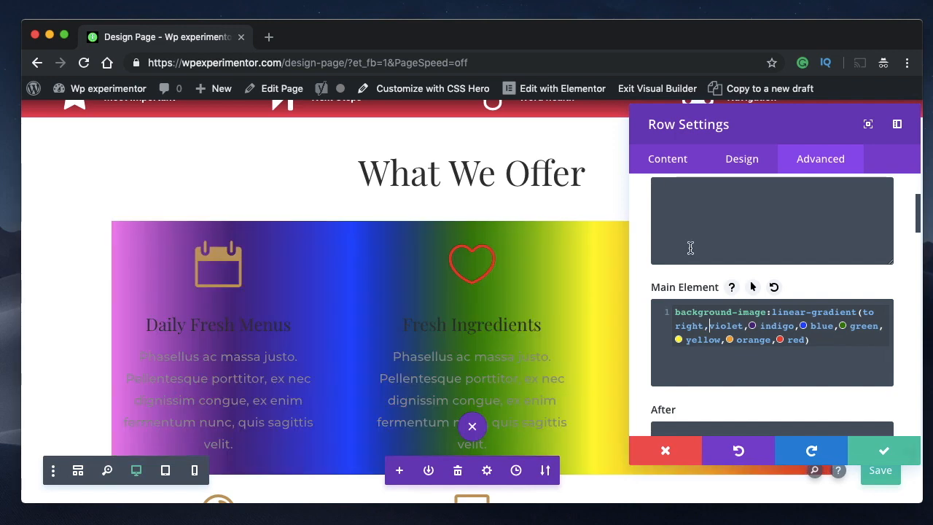
{"action": "scroll", "coordinate": [352, 208], "scroll_direction": "down", "scroll_amount": 3}
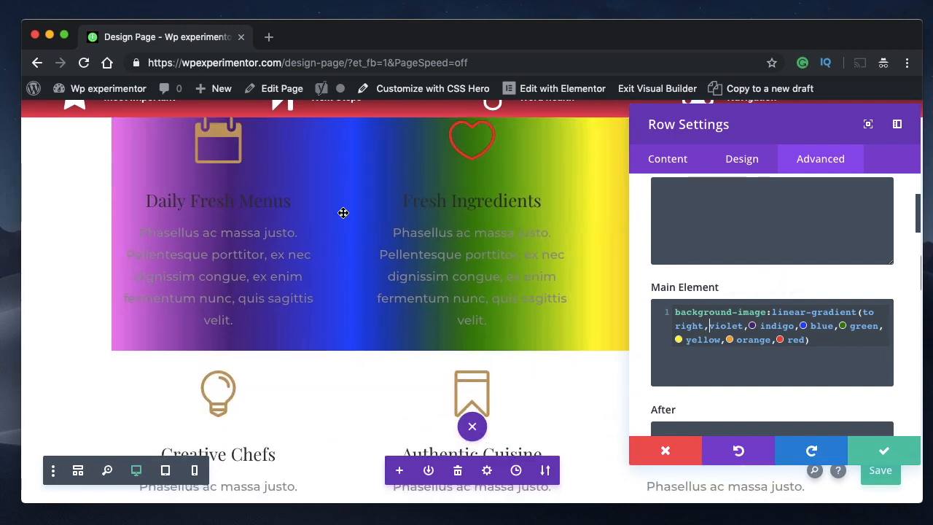
{"action": "left_click_drag", "start_coordinate": [747, 115], "coordinate": [223, 220]}
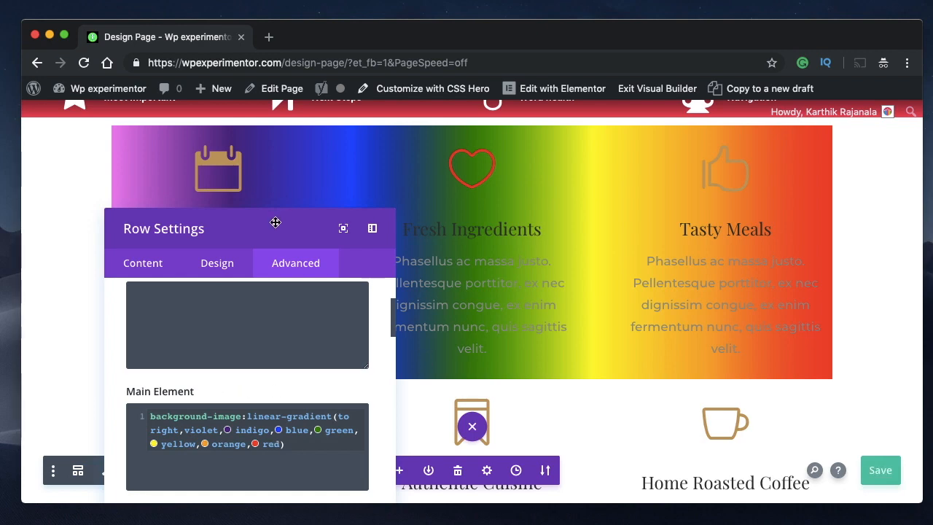
{"action": "left_click_drag", "start_coordinate": [276, 223], "coordinate": [634, 122]}
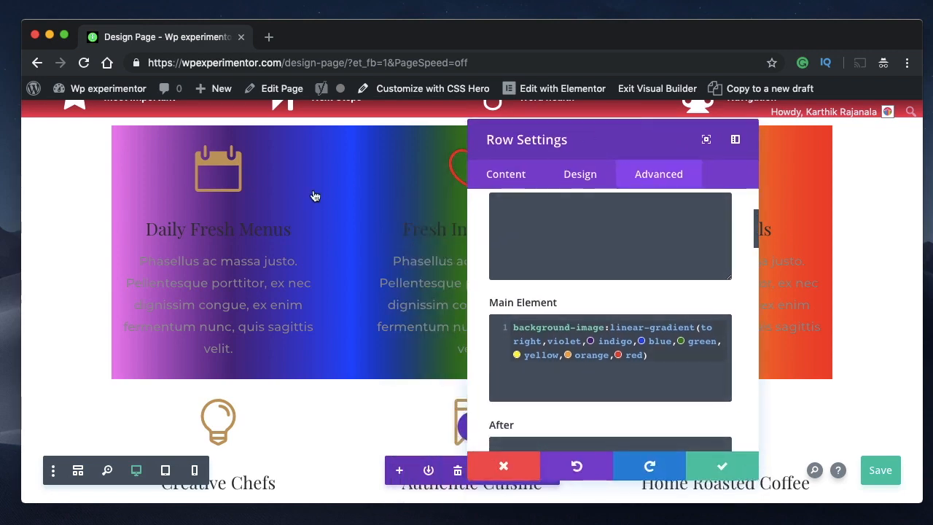
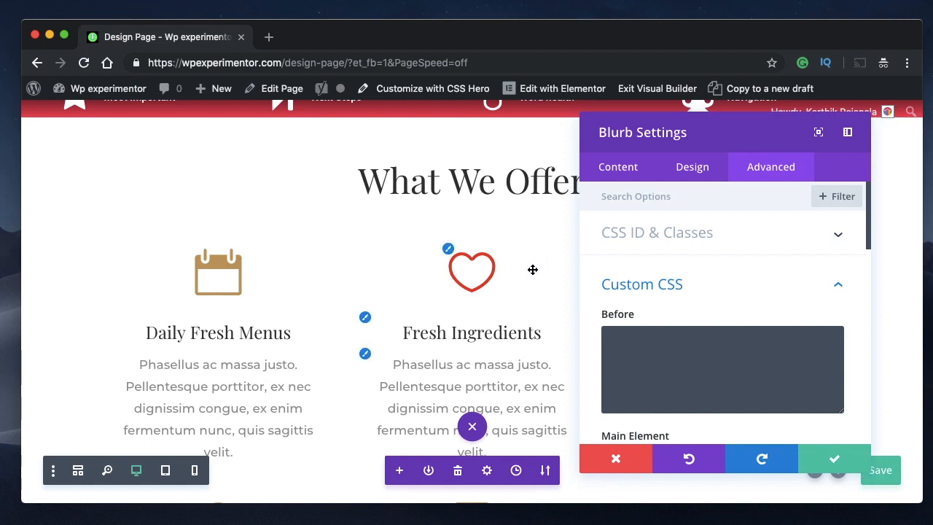
- Enter transform:rotate(35deg); in the Blurb Image CSS of the Fresh Ingredients blurb
{"action": "scroll", "coordinate": [775, 305], "scroll_direction": "down", "scroll_amount": 2}
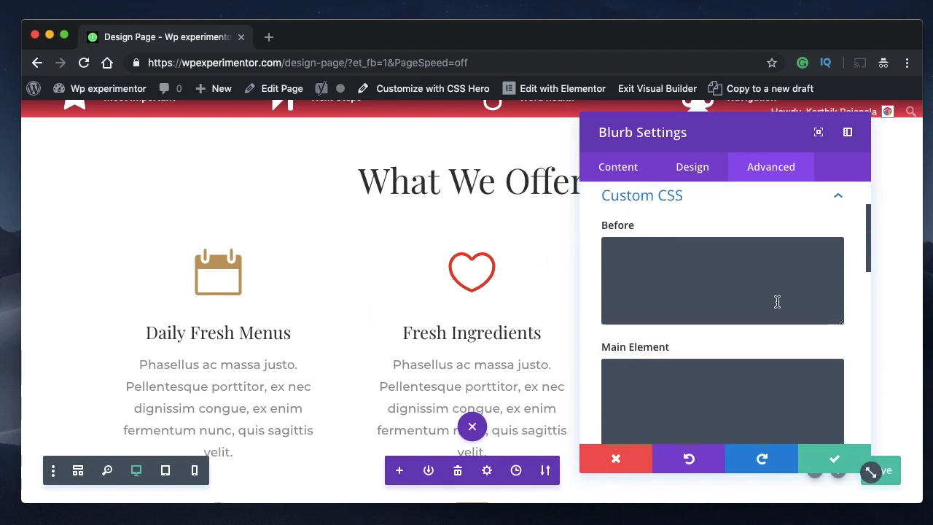
{"action": "scroll", "coordinate": [747, 245], "scroll_direction": "down", "scroll_amount": 3}
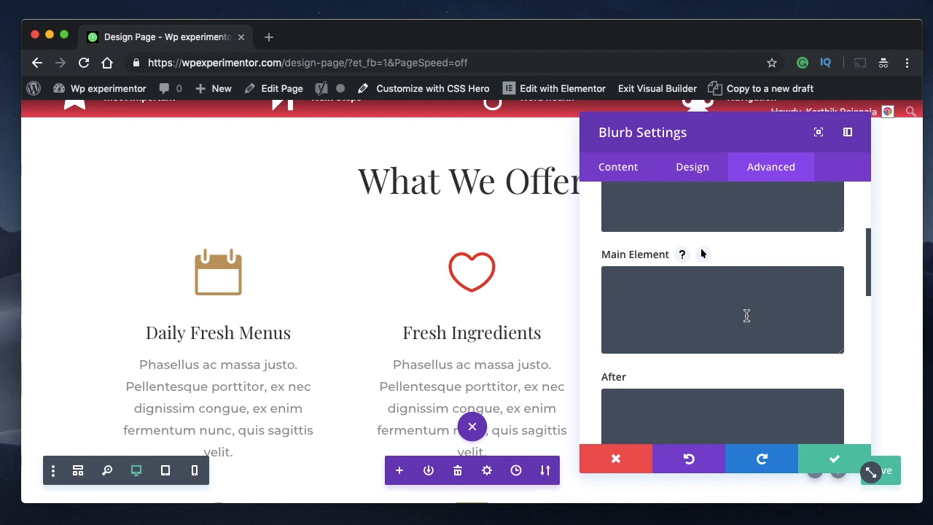
{"action": "scroll", "coordinate": [652, 321], "scroll_direction": "down", "scroll_amount": 1}
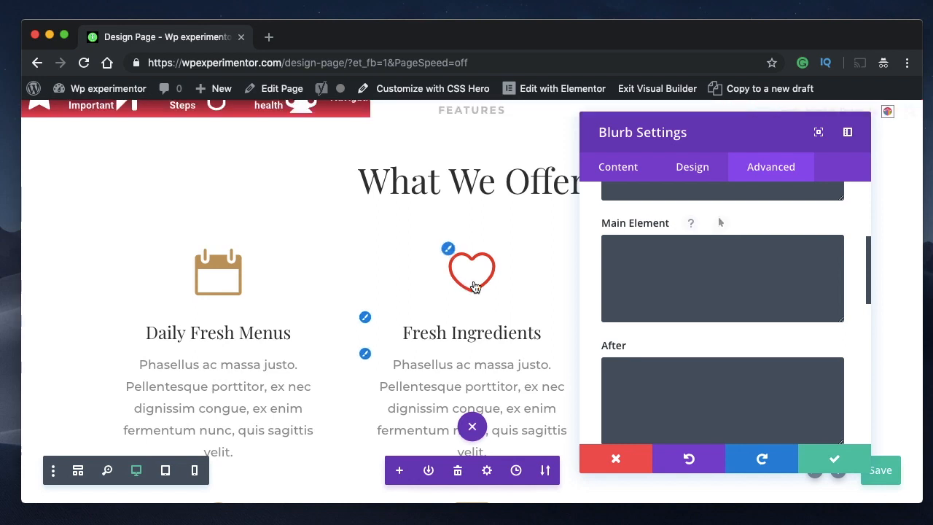
{"action": "scroll", "coordinate": [726, 294], "scroll_direction": "down", "scroll_amount": 5}
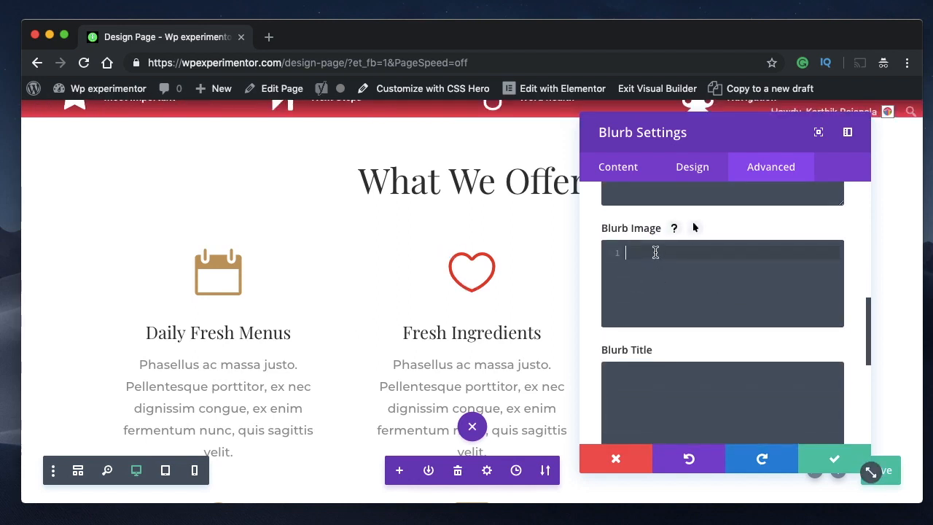
{"action": "type", "text": "tranform"}
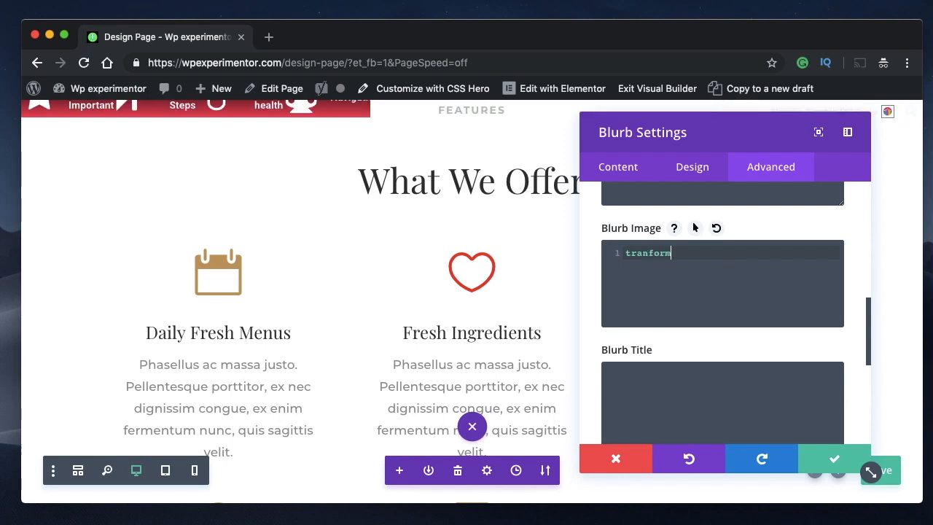
{"action": "type", "text": ":"}
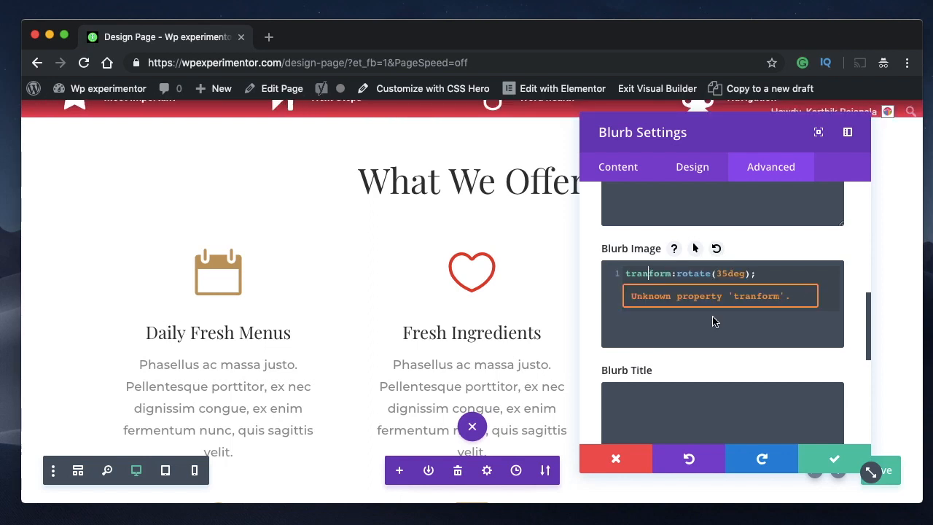
{"action": "type", "text": "s"}
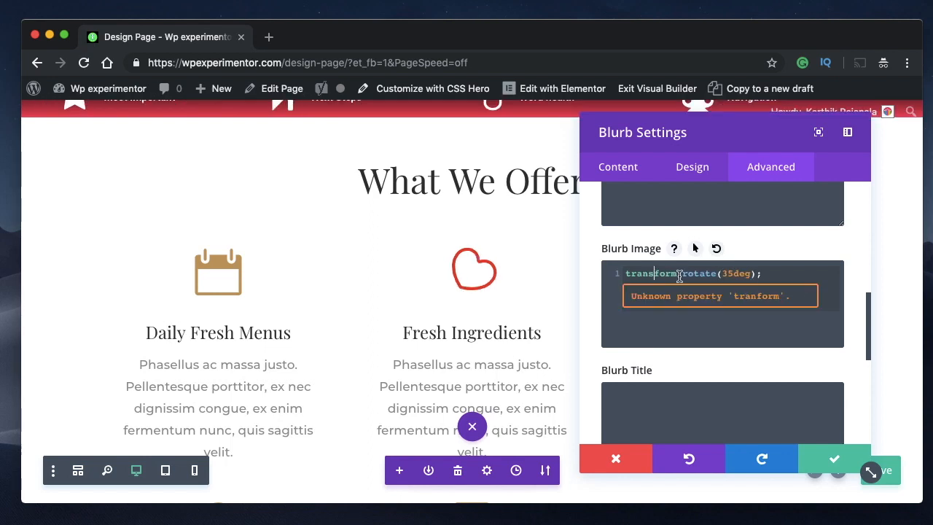
- Change the Blurb Image rotation angle to 135deg and then make it negative, -135deg
{"action": "triple_click", "coordinate": [697, 276]}
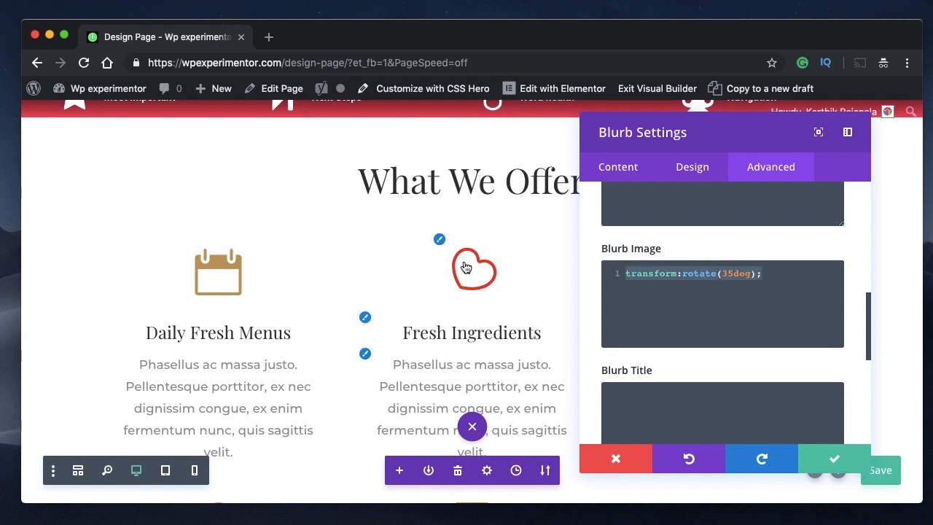
{"action": "left_click", "coordinate": [727, 273]}
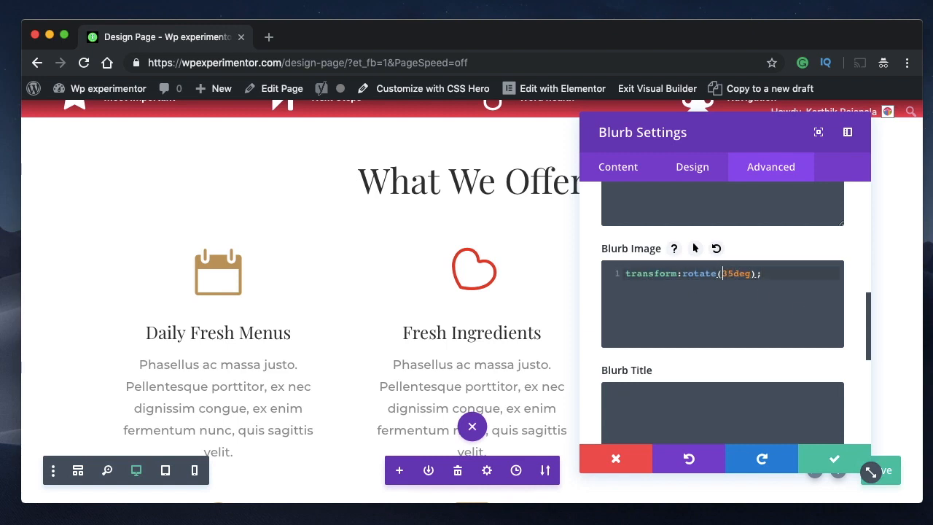
{"action": "type", "text": "1"}
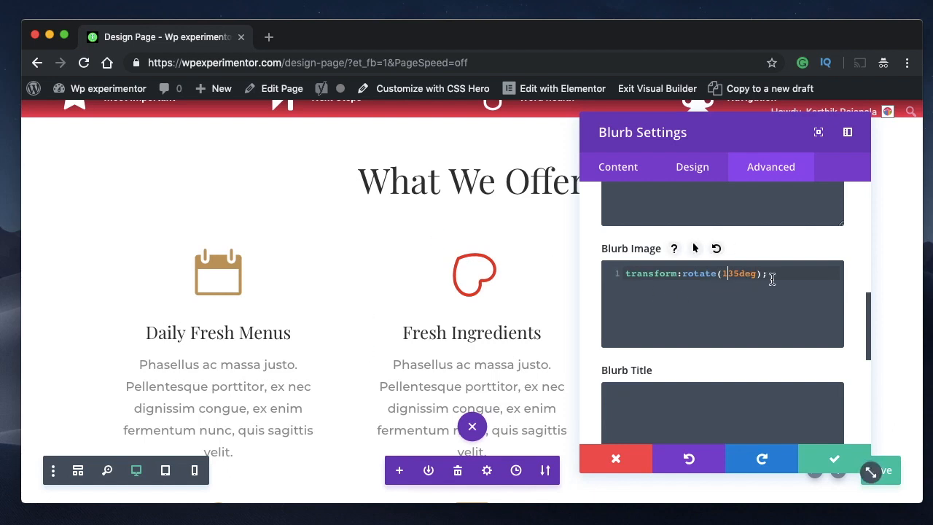
{"action": "type", "text": "-"}
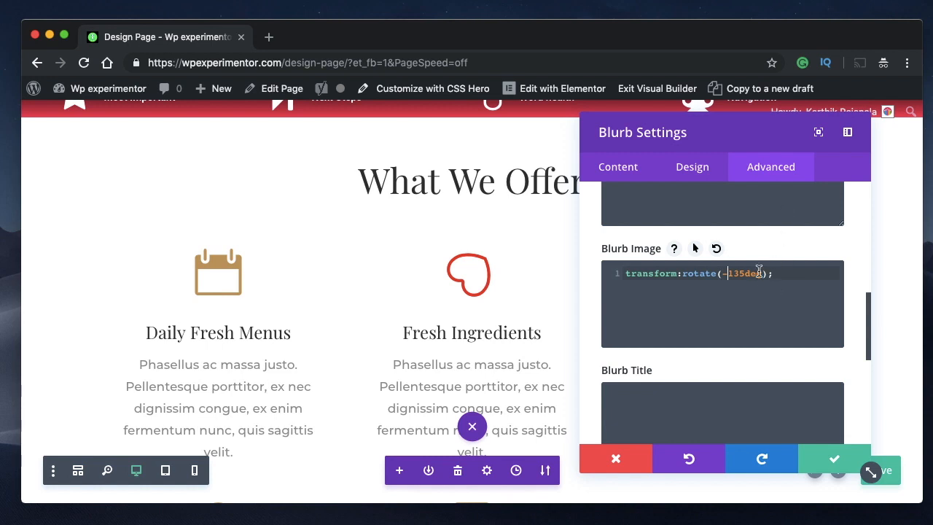
- Try the -moz- vendor prefix before transform in the Blurb Image CSS and remove it again
{"action": "double_click", "coordinate": [688, 274]}
{"action": "triple_click", "coordinate": [687, 274]}
{"action": "triple_click", "coordinate": [688, 274]}
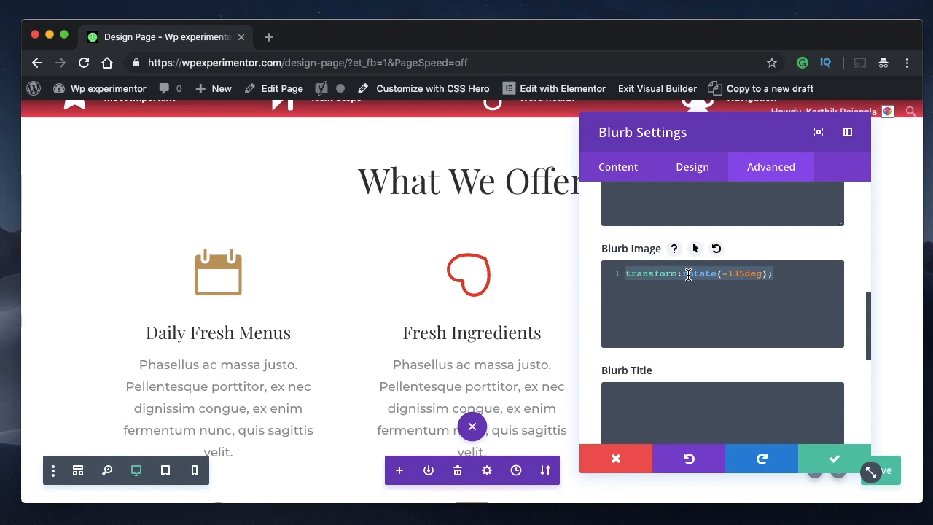
{"action": "left_click", "coordinate": [627, 274]}
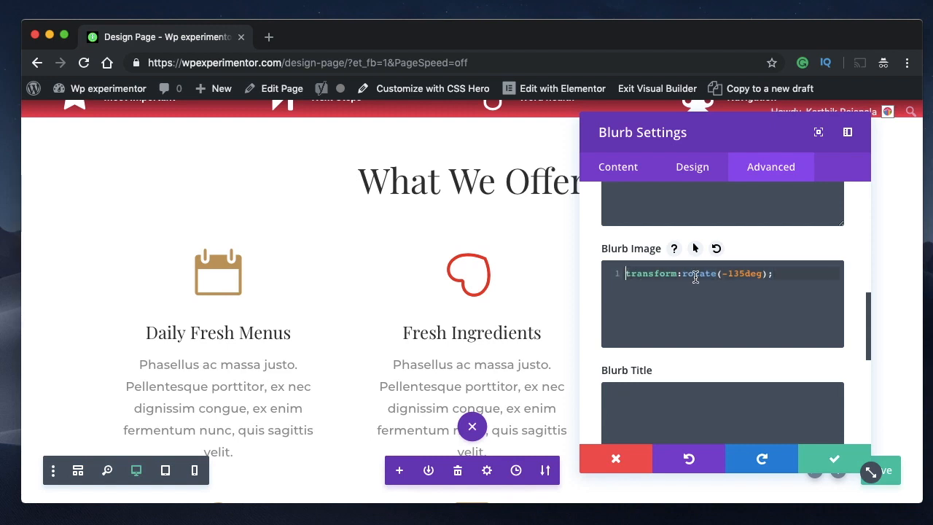
{"action": "triple_click", "coordinate": [656, 277]}
{"action": "double_click", "coordinate": [656, 276]}
{"action": "triple_click", "coordinate": [656, 276]}
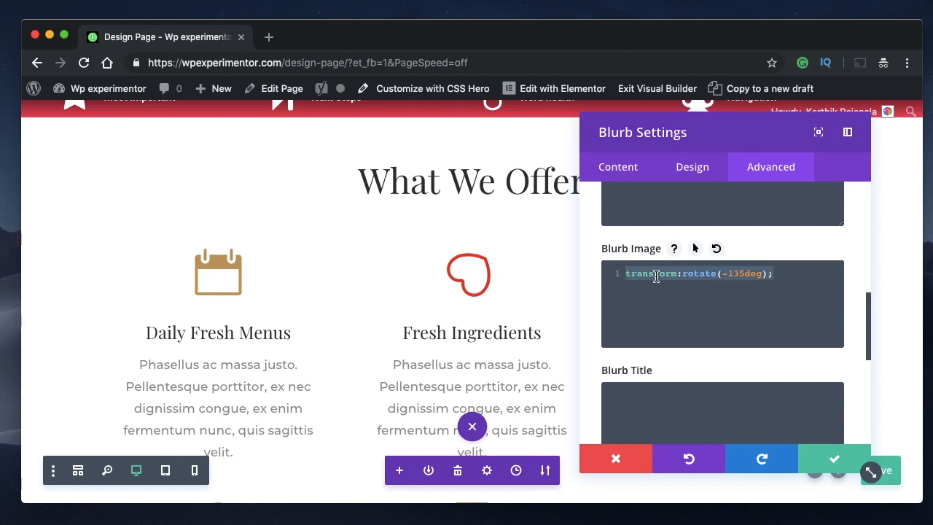
{"action": "double_click", "coordinate": [657, 276]}
{"action": "left_click", "coordinate": [625, 274]}
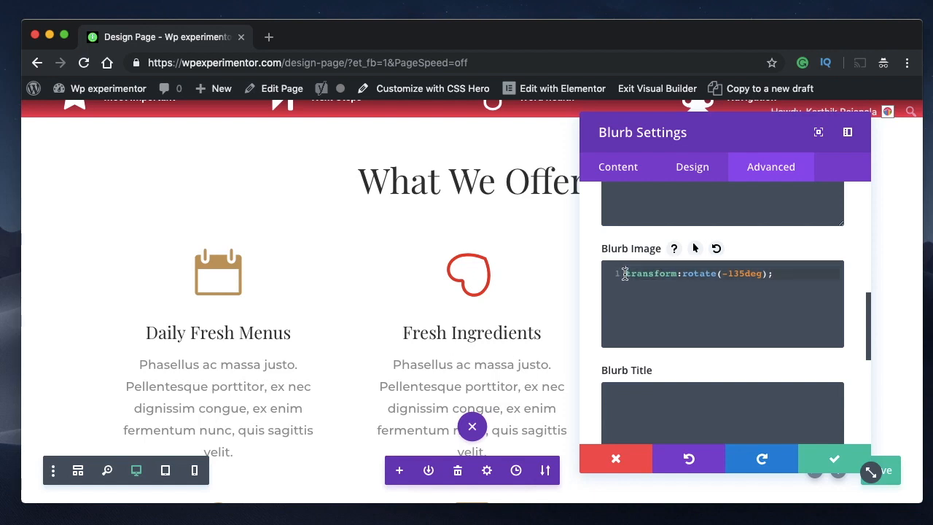
{"action": "type", "text": "-moz-"}
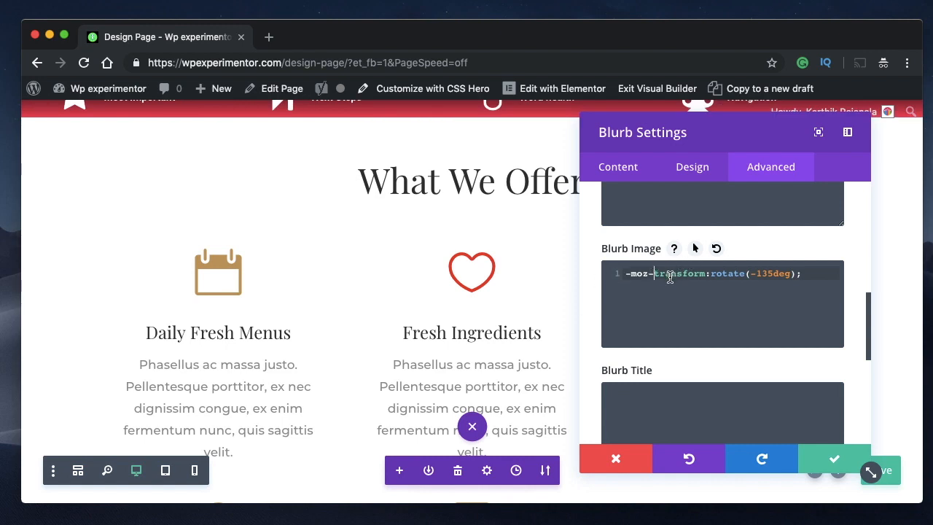
{"action": "key", "text": "BackSpace"}
{"action": "key", "text": "BackSpace"}
{"action": "key", "text": "BackSpace"}
{"action": "key", "text": "BackSpace"}
{"action": "key", "text": "BackSpace"}
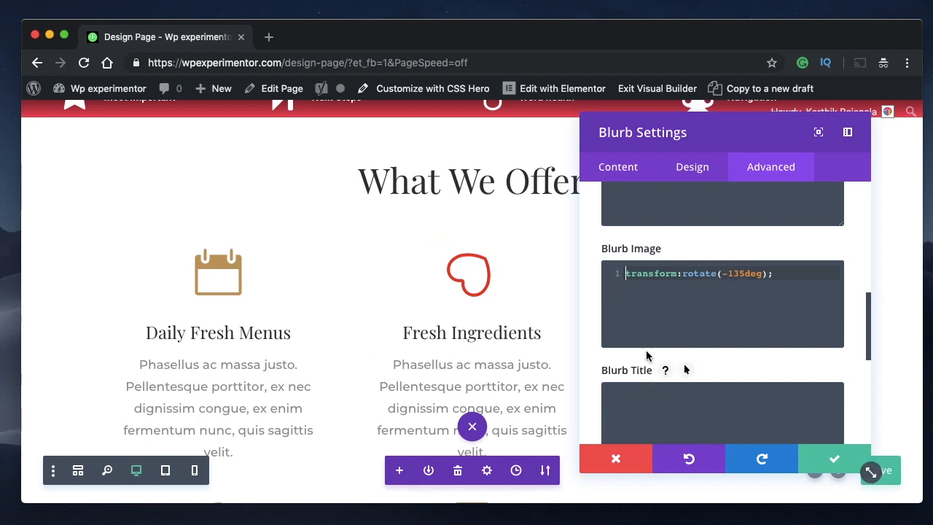
- Move the rotate transform from the Blurb Image CSS to the Blurb Title CSS and set its angle to 35deg
{"action": "triple_click", "coordinate": [728, 274]}
{"action": "key", "text": "super+c"}
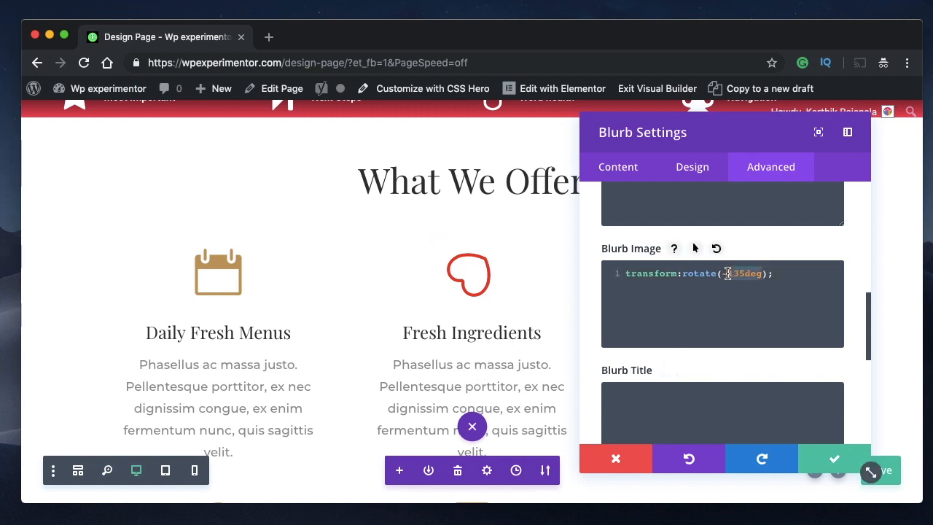
{"action": "key", "text": "BackSpace"}
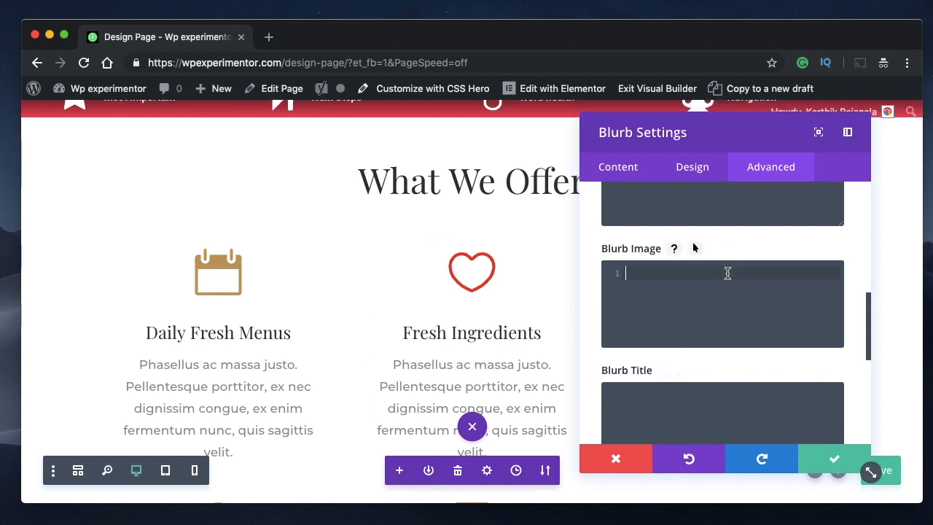
{"action": "scroll", "coordinate": [727, 274], "scroll_direction": "down", "scroll_amount": 2}
{"action": "left_click", "coordinate": [685, 303]}
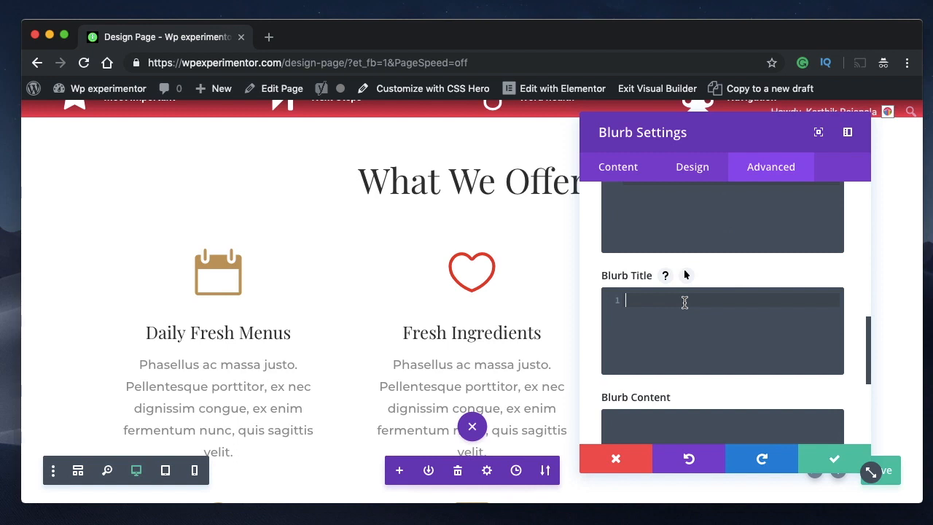
{"action": "key", "text": "super+v"}
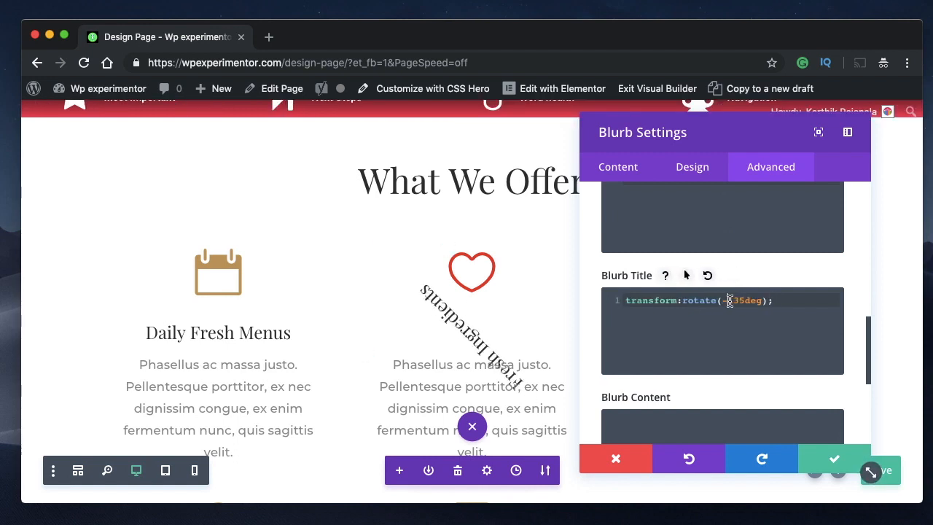
{"action": "key", "text": "BackSpace"}
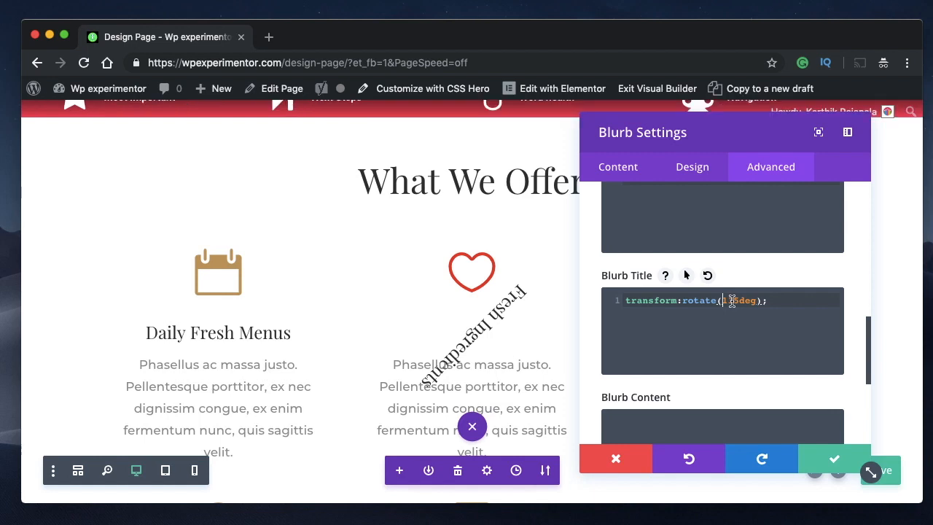
{"action": "key", "text": "Delete"}
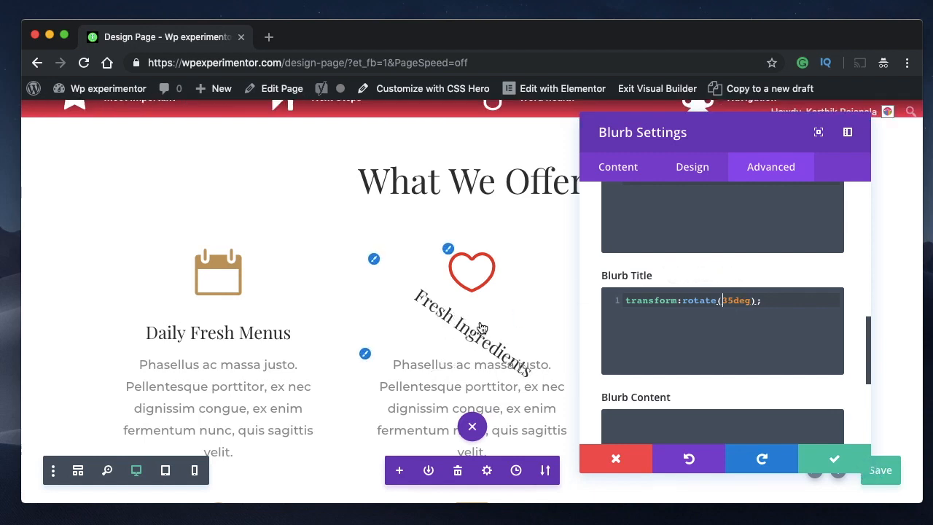
- Copy transform:rotate(35deg); from the Blurb Title CSS into the Blurb Content CSS
{"action": "scroll", "coordinate": [717, 329], "scroll_direction": "down", "scroll_amount": 1}
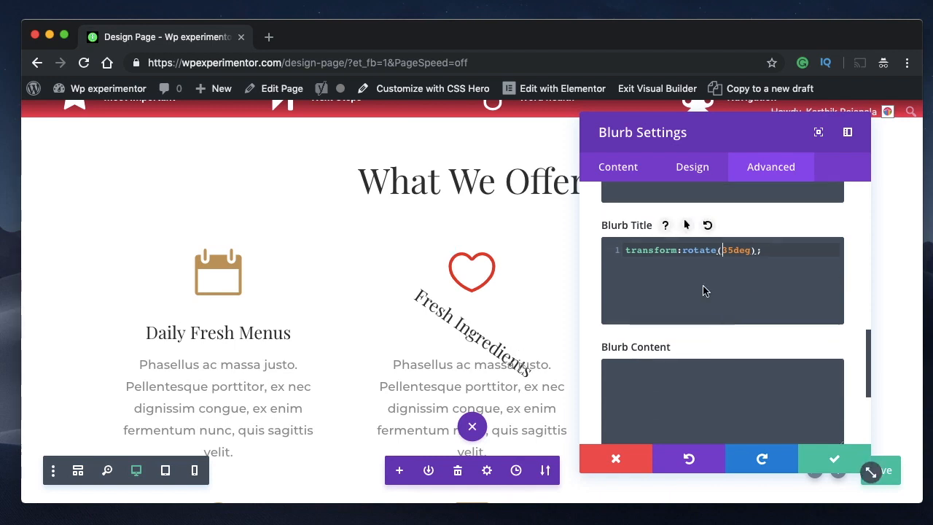
{"action": "triple_click", "coordinate": [667, 252]}
{"action": "triple_click", "coordinate": [668, 252]}
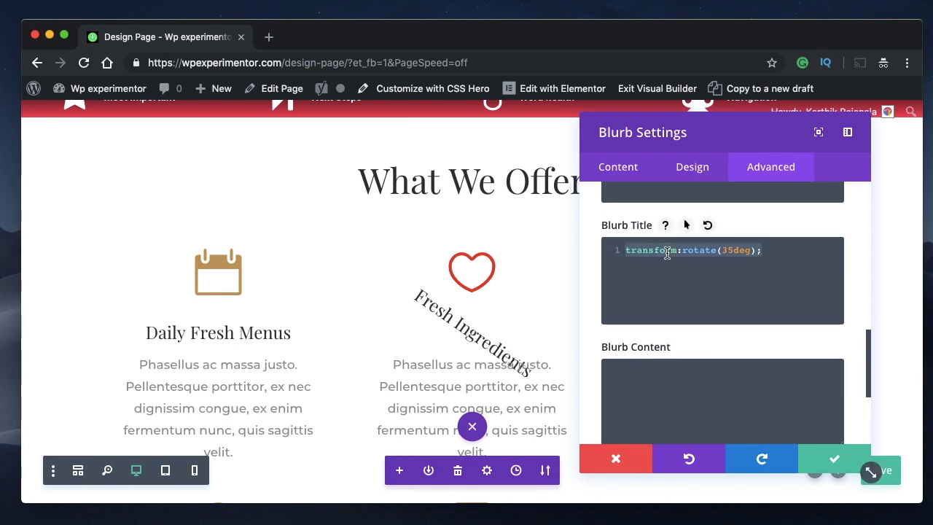
{"action": "key", "text": "ctrl+c"}
{"action": "left_click", "coordinate": [677, 382]}
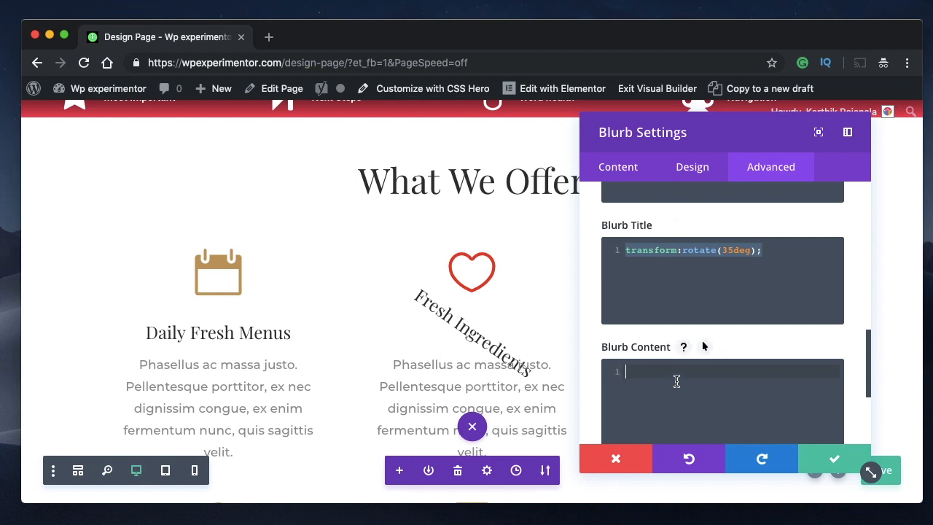
{"action": "key", "text": "ctrl+v"}
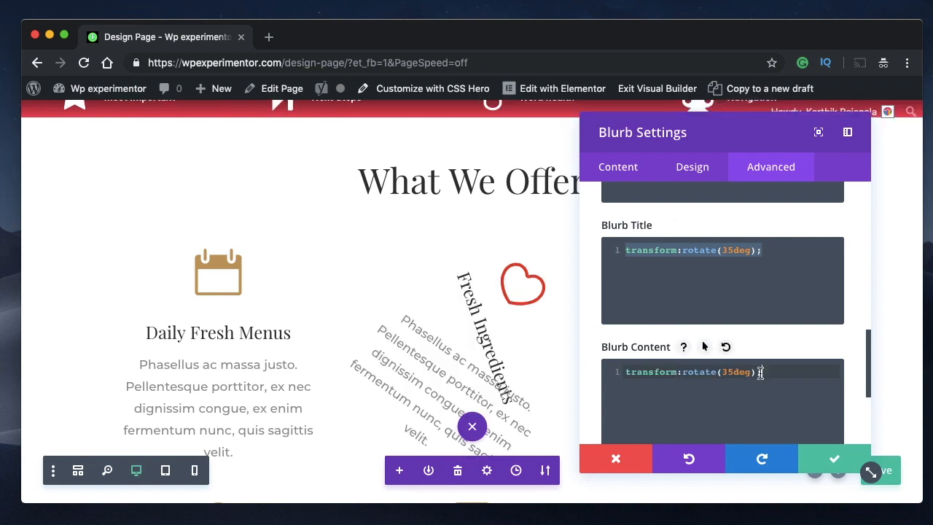
- Change the Blurb Content rotation to -35deg, then to -65deg, and check the rotated blurb on the page
{"action": "left_click", "coordinate": [727, 372]}
{"action": "type", "text": "-"}
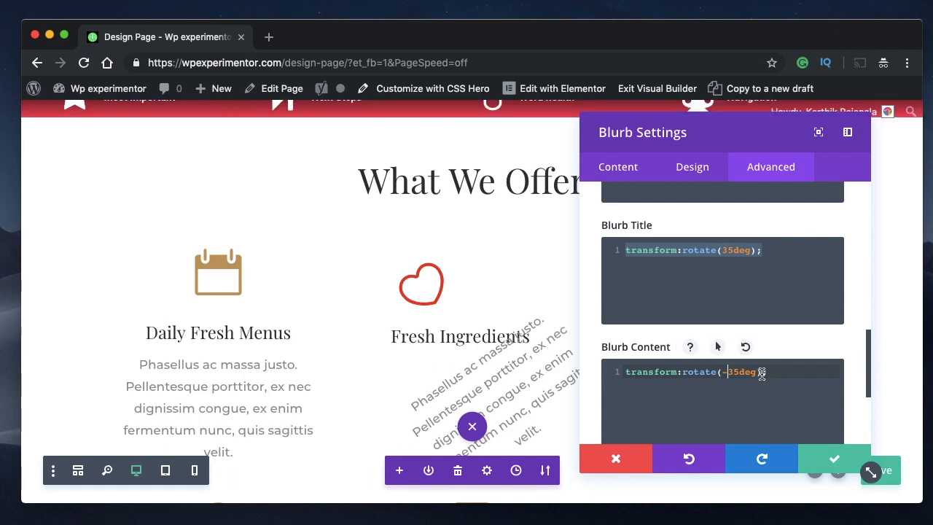
{"action": "key", "text": "Delete"}
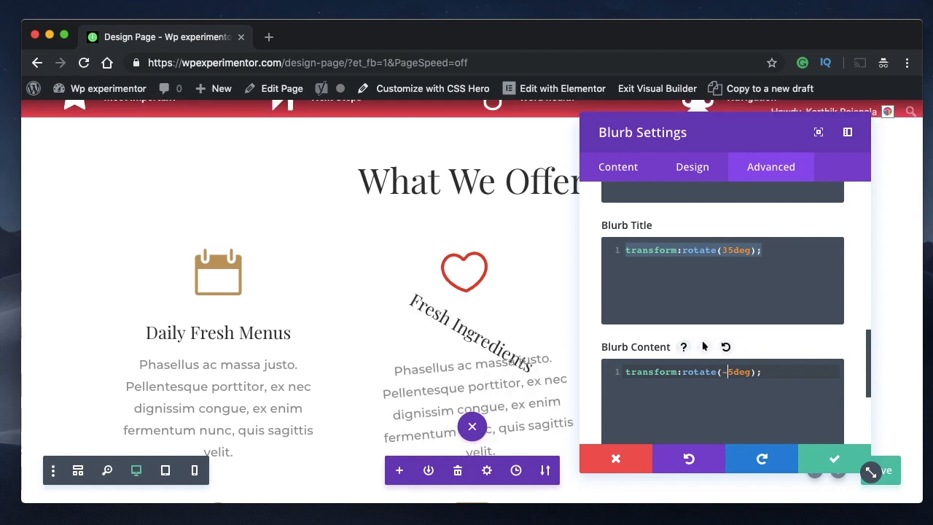
{"action": "type", "text": "6"}
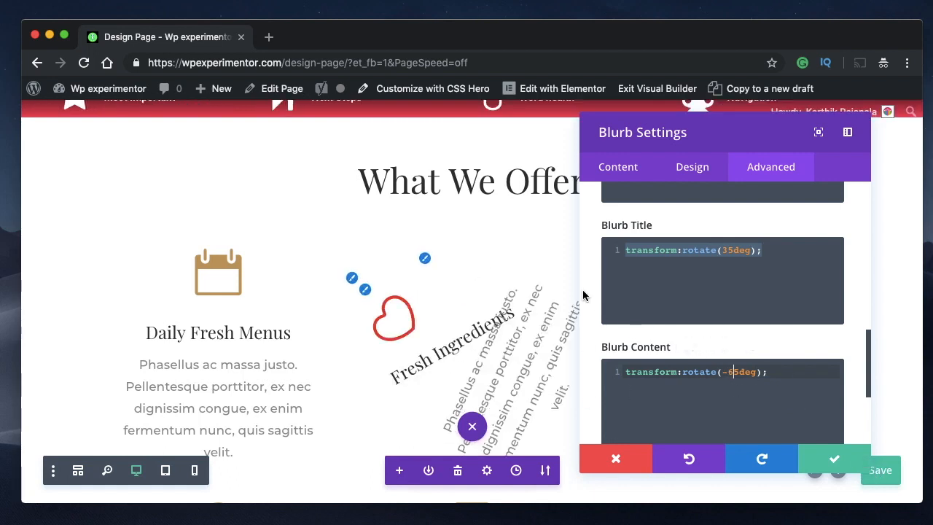
{"action": "scroll", "coordinate": [424, 293], "scroll_direction": "down", "scroll_amount": 2}
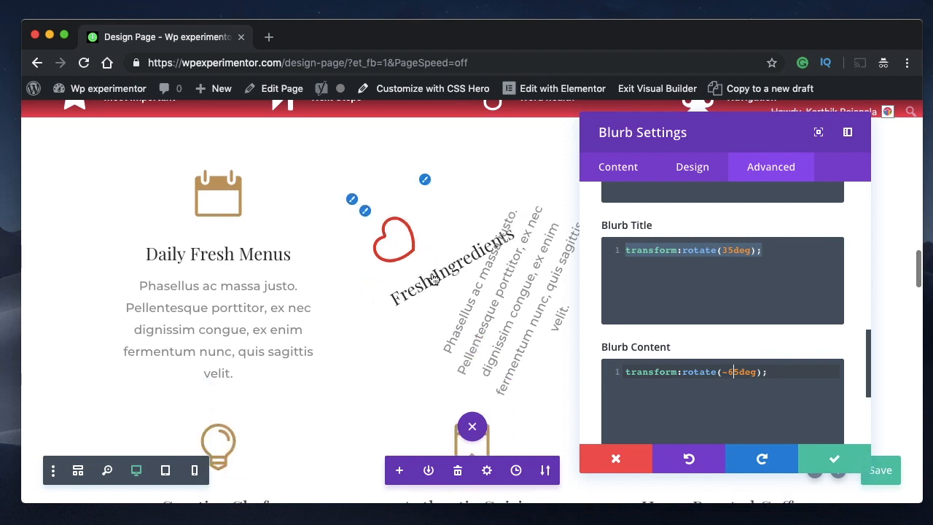
{"action": "scroll", "coordinate": [502, 354], "scroll_direction": "down", "scroll_amount": 3}
{"action": "scroll", "coordinate": [403, 230], "scroll_direction": "up", "scroll_amount": 4}
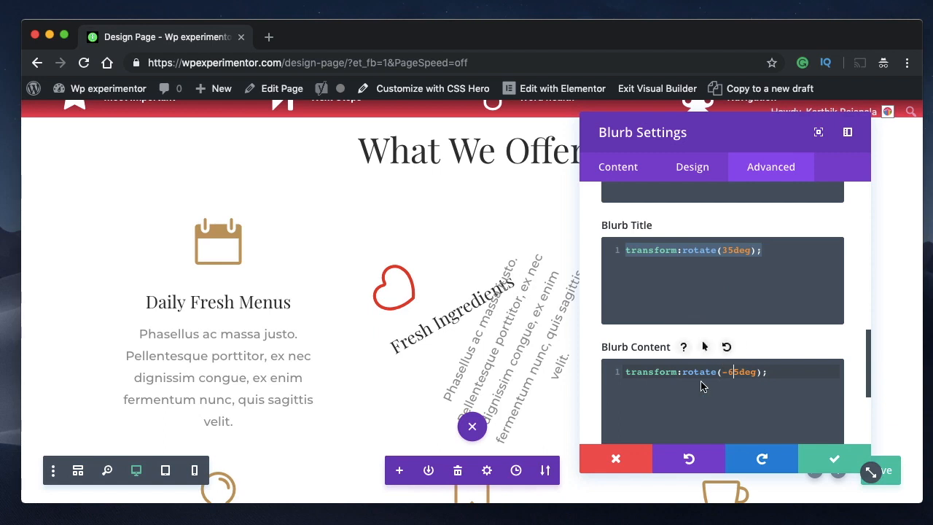
{"action": "scroll", "coordinate": [700, 379], "scroll_direction": "up", "scroll_amount": 1}
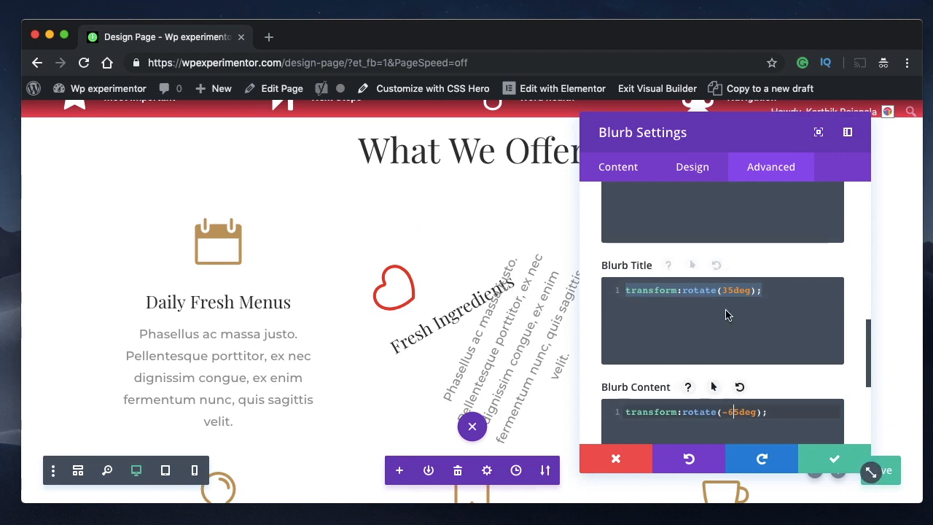
{"action": "scroll", "coordinate": [729, 314], "scroll_direction": "down", "scroll_amount": 1}
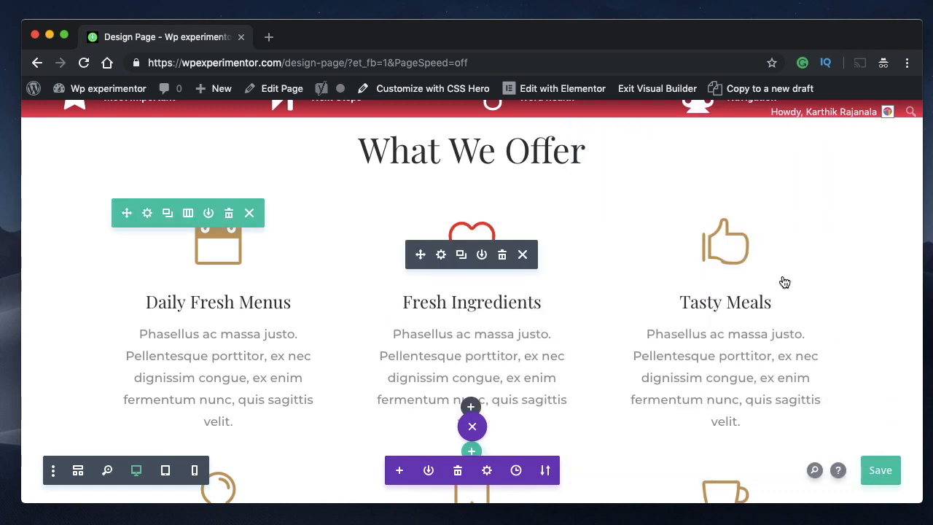
- Enter transform:scale(1,2) in the Blurb Title custom CSS of the Fresh Ingredients blurb
{"action": "left_click", "coordinate": [440, 258]}
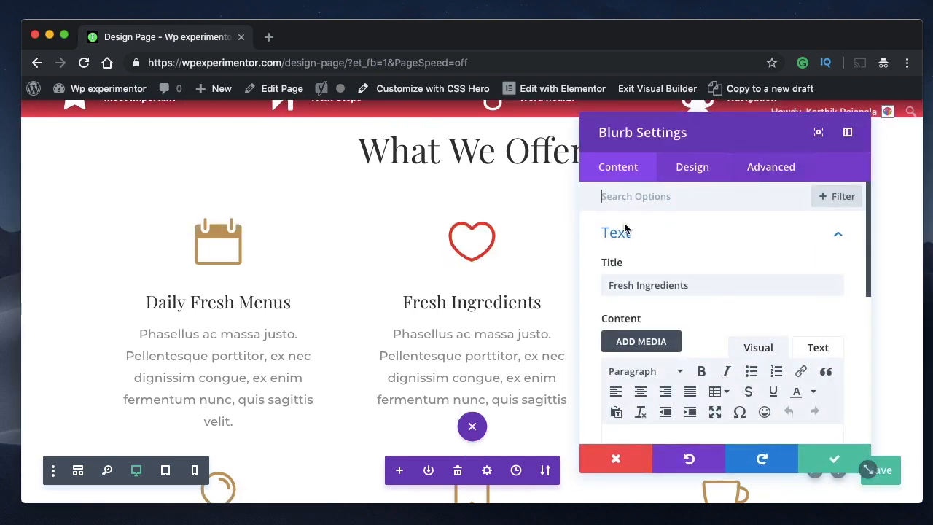
{"action": "left_click", "coordinate": [788, 168]}
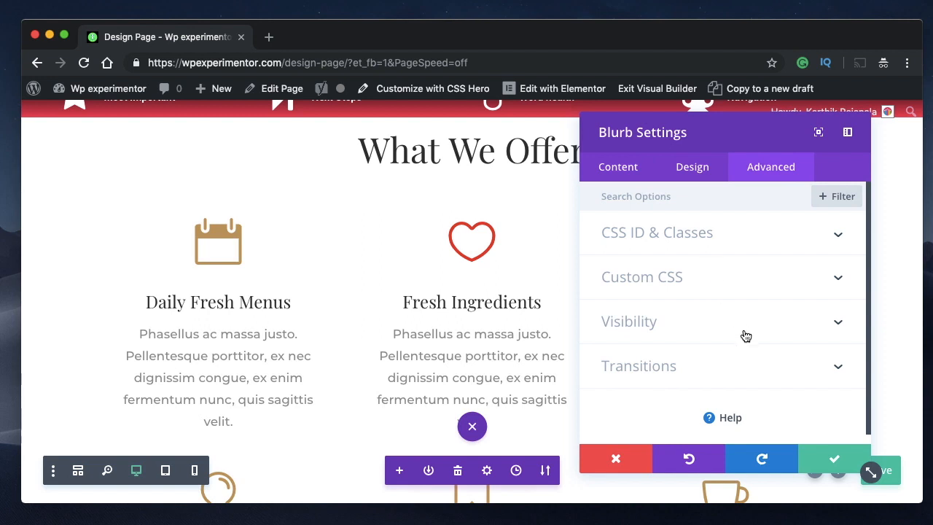
{"action": "left_click", "coordinate": [753, 294]}
{"action": "scroll", "coordinate": [754, 294], "scroll_direction": "down", "scroll_amount": 5}
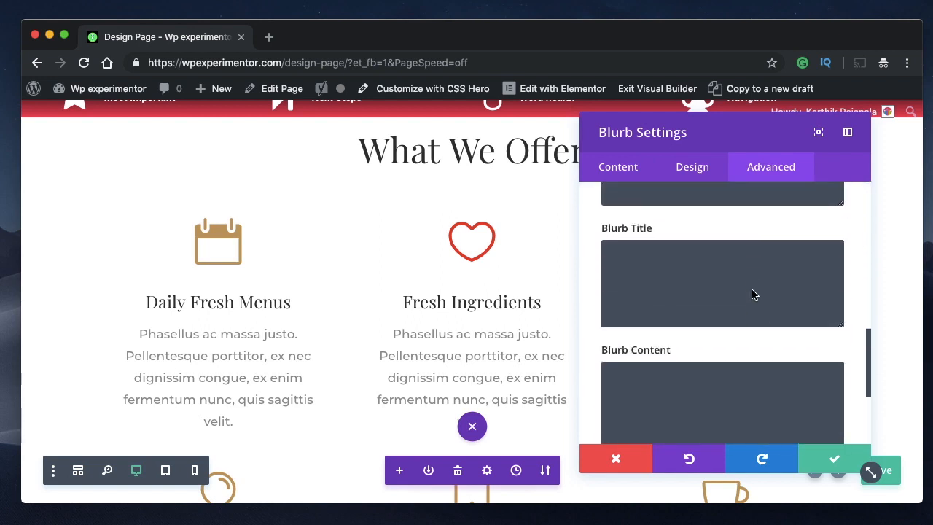
{"action": "scroll", "coordinate": [752, 289], "scroll_direction": "down", "scroll_amount": 3}
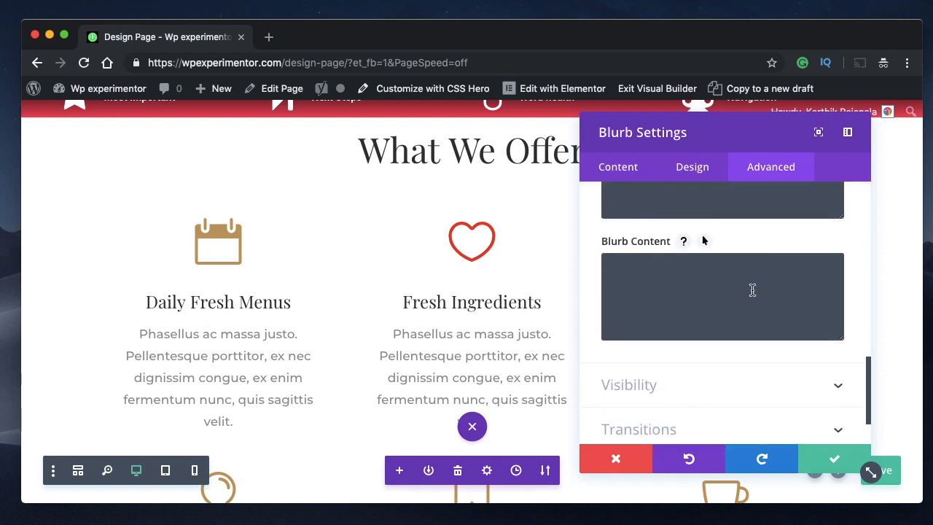
{"action": "scroll", "coordinate": [716, 280], "scroll_direction": "up", "scroll_amount": 3}
{"action": "left_click", "coordinate": [684, 268]}
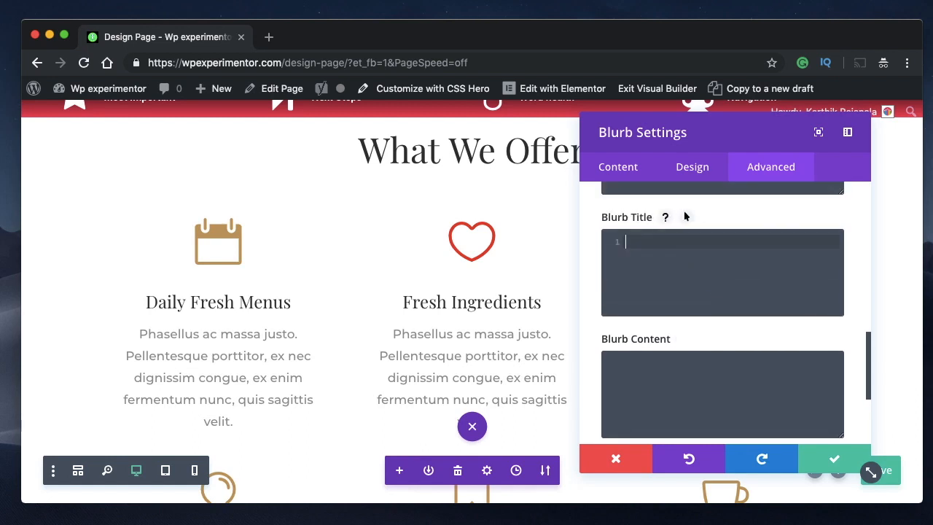
{"action": "type", "text": "tran"}
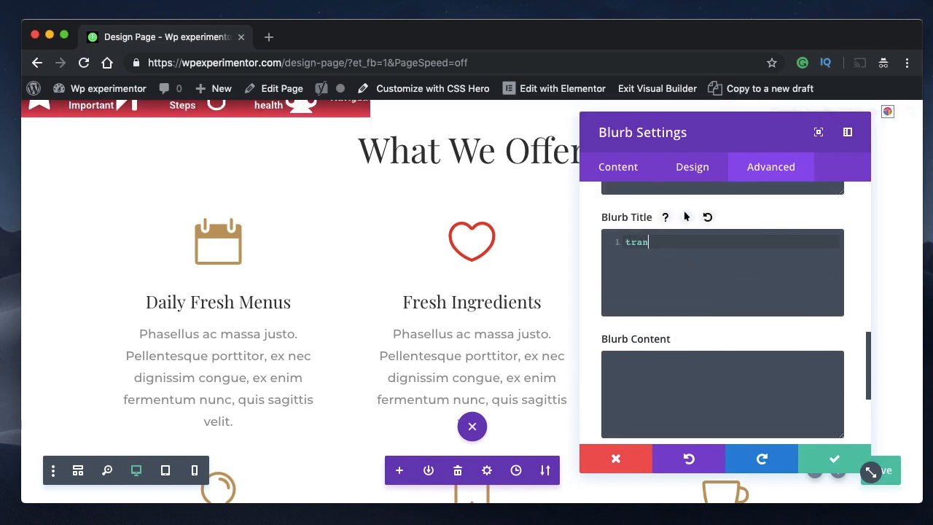
{"action": "type", "text": "sform:scale"}
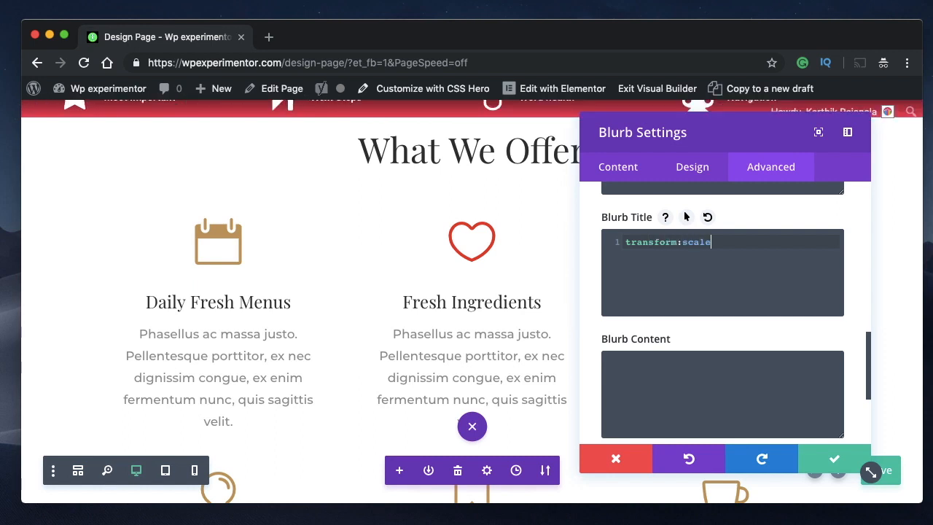
{"action": "type", "text": "(1,2"}
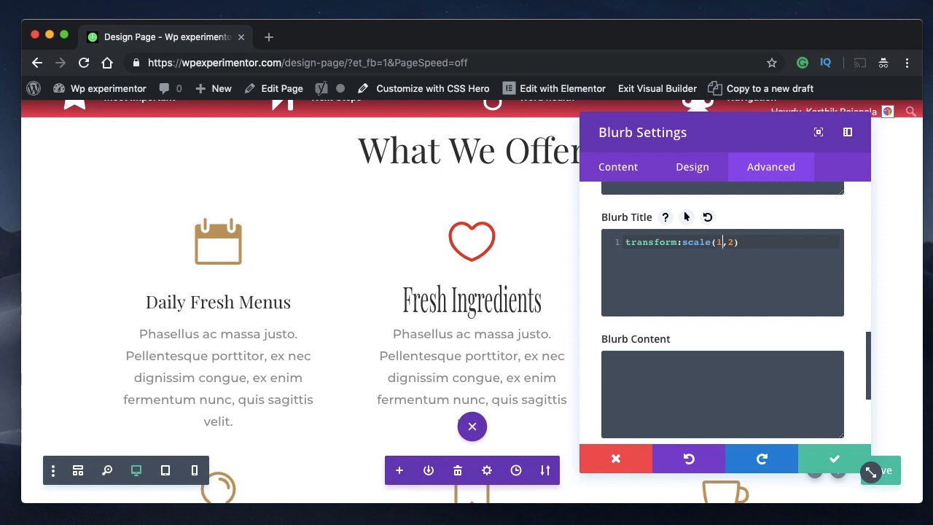
- Change the Blurb Title scale to 2,2, then to 2.5,2.5, and check the enlarged title on the page
{"action": "key", "text": "BackSpace"}
{"action": "type", "text": "2"}
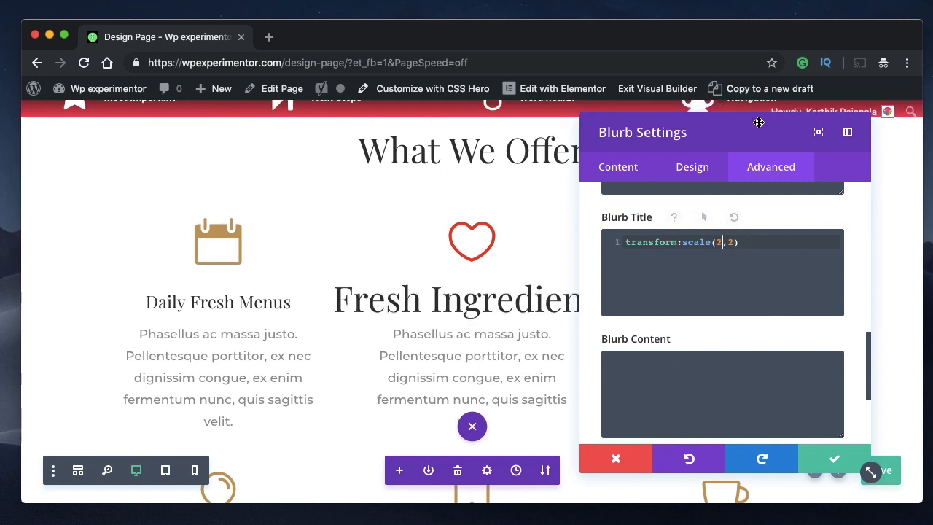
{"action": "left_click_drag", "start_coordinate": [760, 123], "coordinate": [222, 130]}
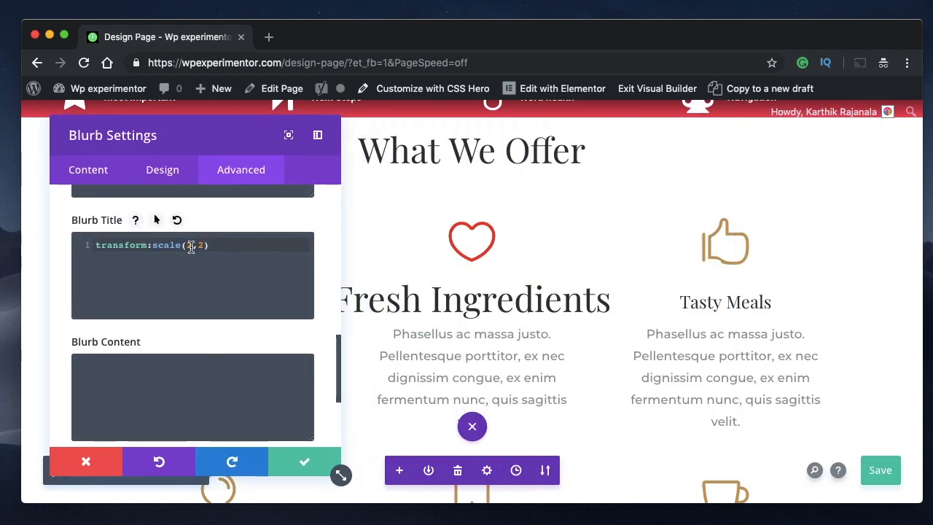
{"action": "type", "text": ".5,2"}
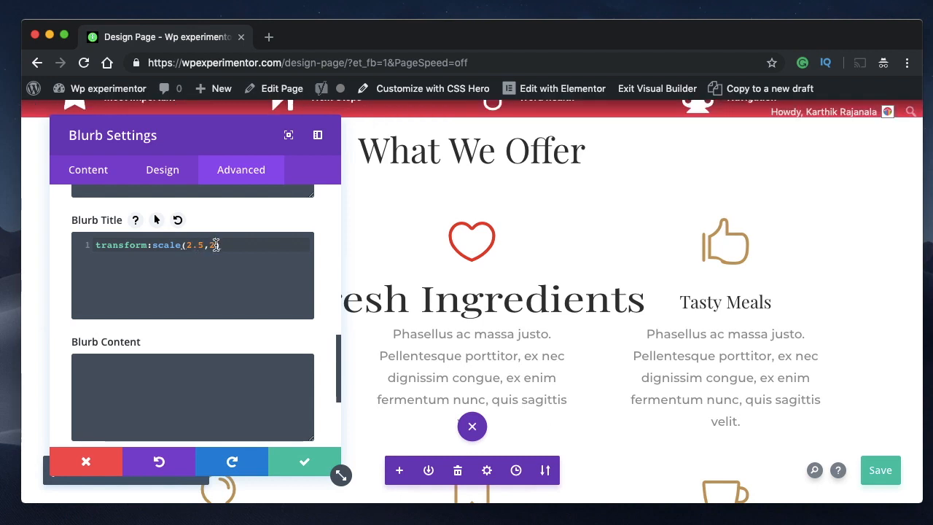
{"action": "type", "text": ".5"}
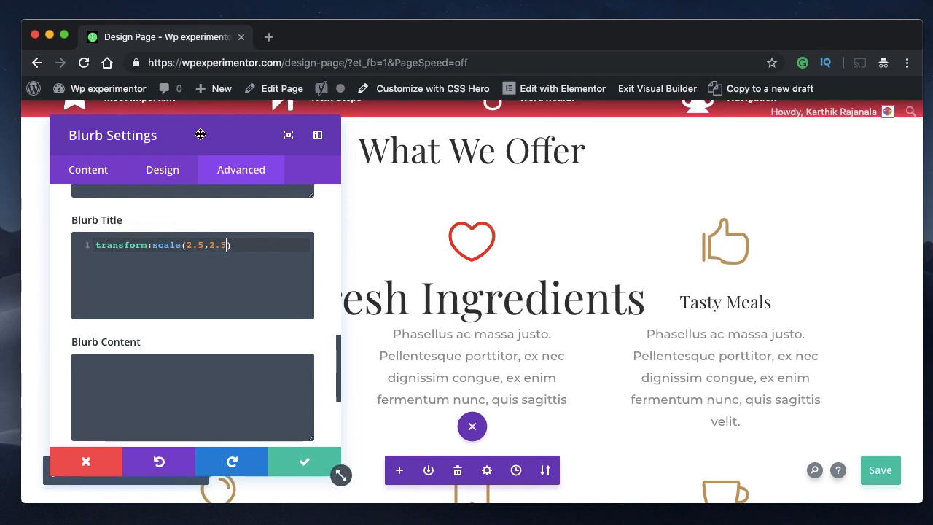
{"action": "left_click_drag", "start_coordinate": [199, 135], "coordinate": [915, 139]}
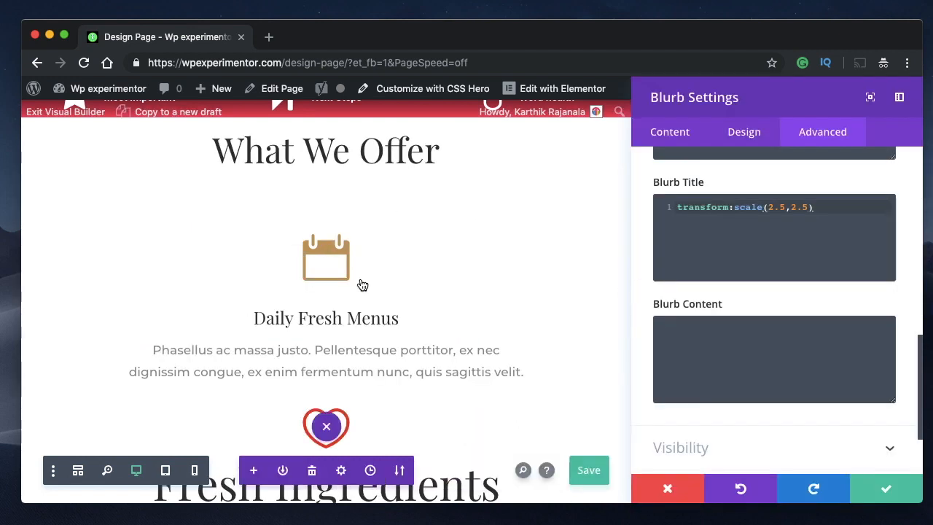
{"action": "scroll", "coordinate": [510, 301], "scroll_direction": "down", "scroll_amount": 2}
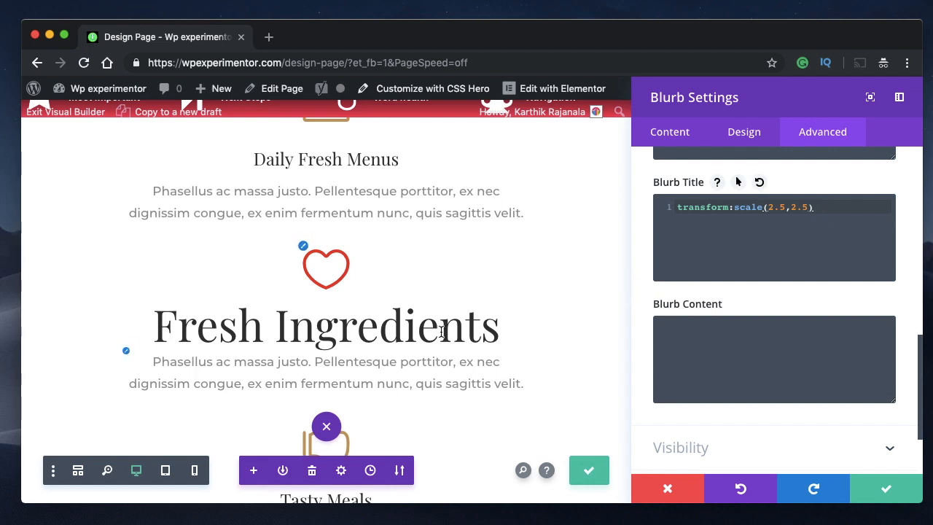
- Move transform:scale(2.5,2.5) from the Blurb Title CSS to the Blurb Image CSS and check the heart icon
{"action": "triple_click", "coordinate": [762, 207]}
{"action": "key", "text": "super+c"}
{"action": "key", "text": "BackSpace"}
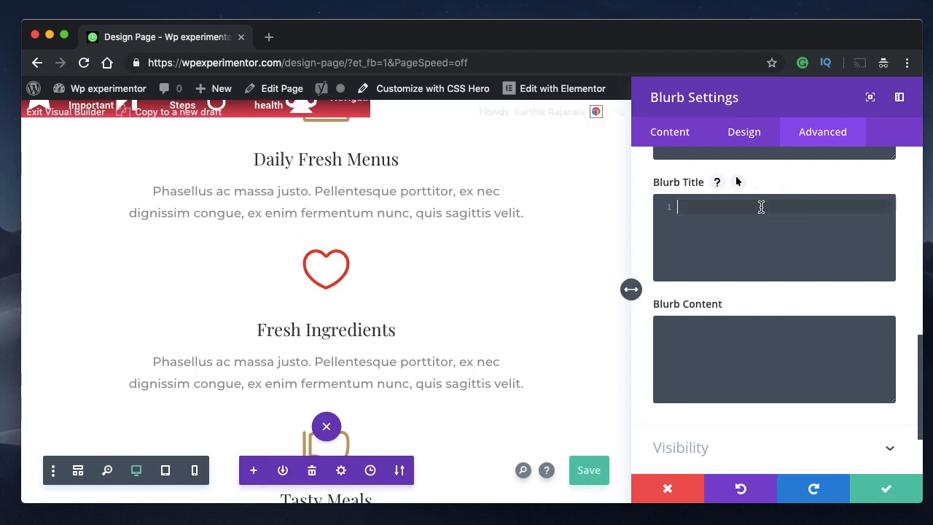
{"action": "scroll", "coordinate": [775, 235], "scroll_direction": "up", "scroll_amount": 3}
{"action": "left_click", "coordinate": [733, 226]}
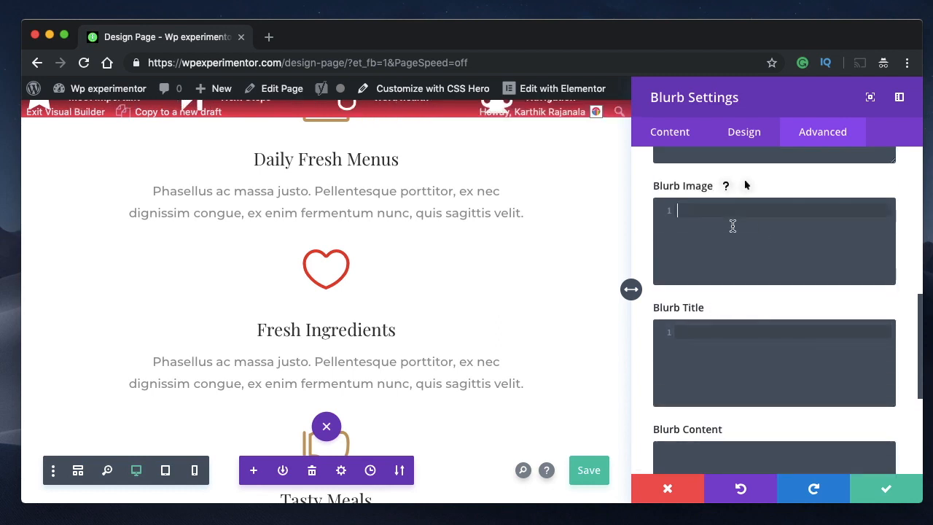
{"action": "key", "text": "super+v"}
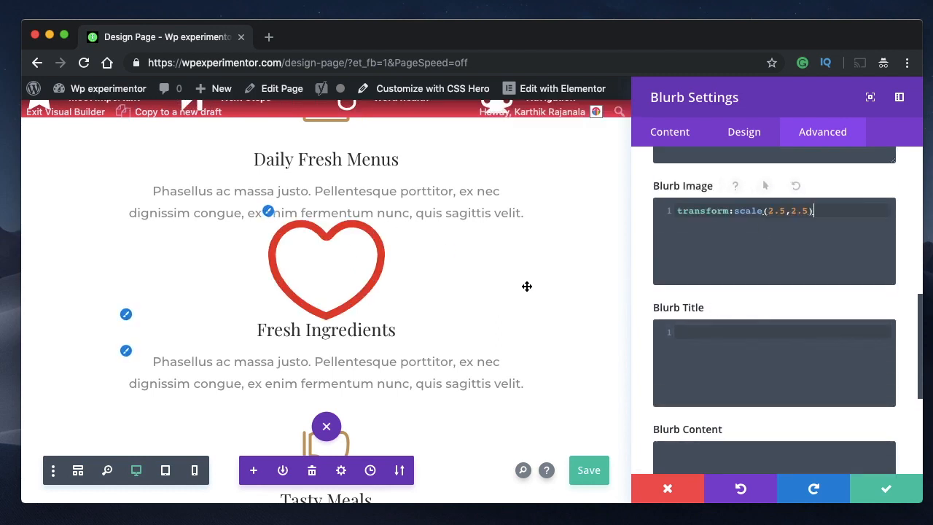
{"action": "scroll", "coordinate": [528, 291], "scroll_direction": "up", "scroll_amount": 2}
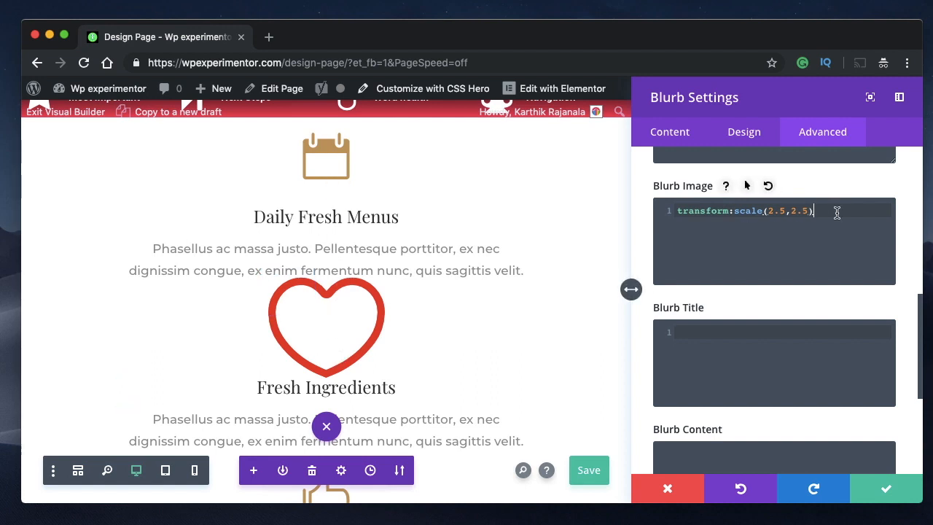
- Delete the scale transform from the Blurb Image CSS
{"action": "double_click", "coordinate": [735, 215]}
{"action": "left_click", "coordinate": [735, 214]}
{"action": "key", "text": "ctrl+a"}
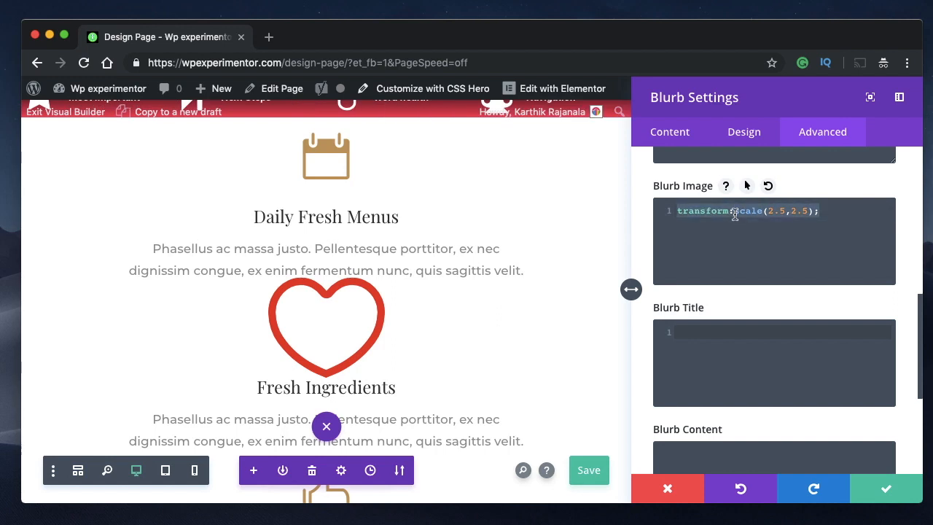
{"action": "key", "text": "BackSpace"}
{"action": "scroll", "coordinate": [725, 347], "scroll_direction": "down", "scroll_amount": 5}
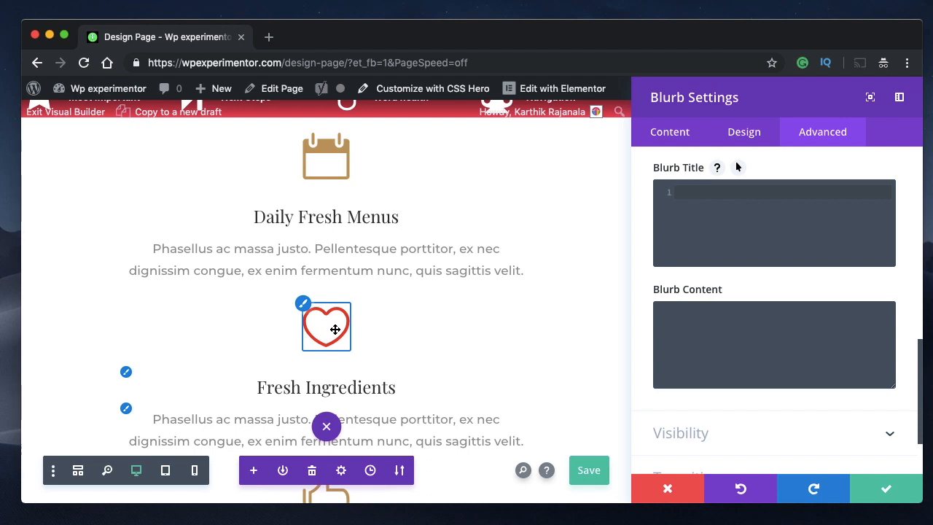
{"action": "scroll", "coordinate": [733, 233], "scroll_direction": "up", "scroll_amount": 2}
{"action": "scroll", "coordinate": [707, 232], "scroll_direction": "up", "scroll_amount": 2}
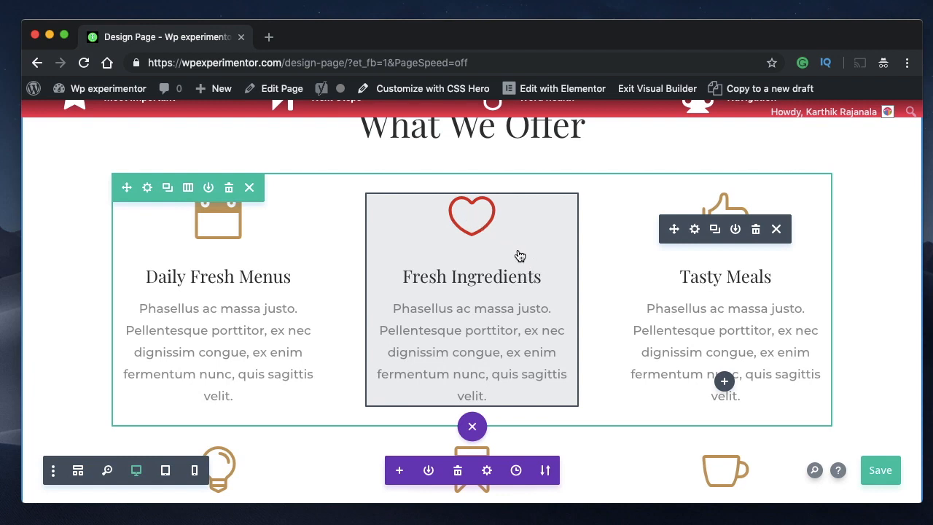
- Enter transform:translate(50px,100px) in the Blurb Image custom CSS of the Fresh Ingredients blurb
{"action": "left_click", "coordinate": [452, 224]}
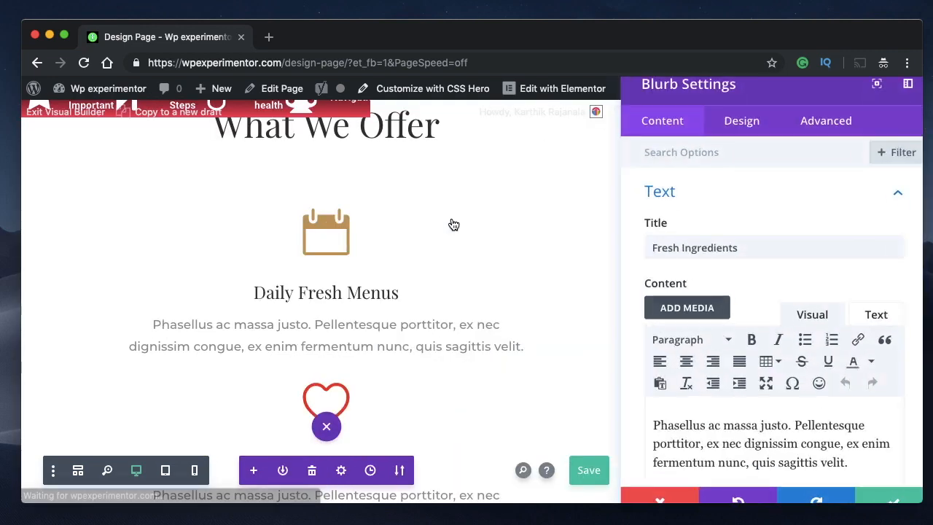
{"action": "left_click", "coordinate": [817, 140]}
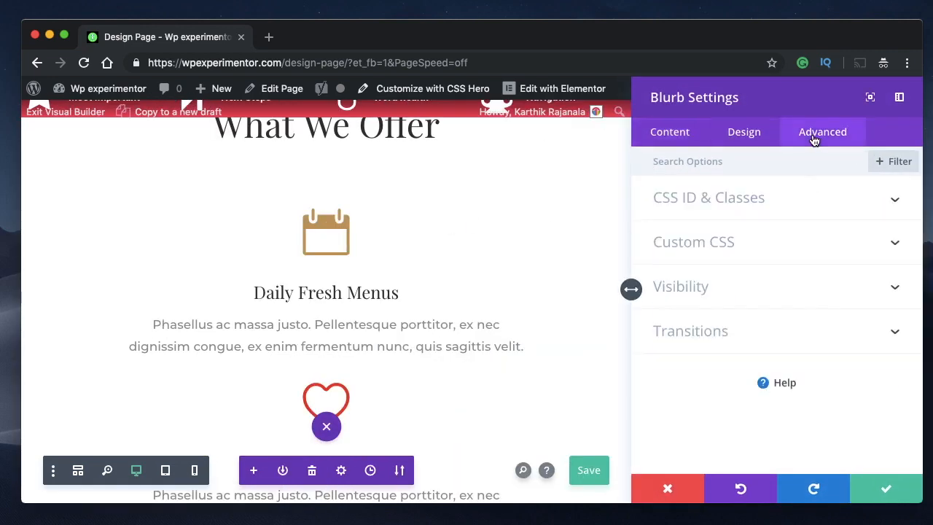
{"action": "left_click", "coordinate": [798, 248]}
{"action": "scroll", "coordinate": [798, 250], "scroll_direction": "down", "scroll_amount": 10}
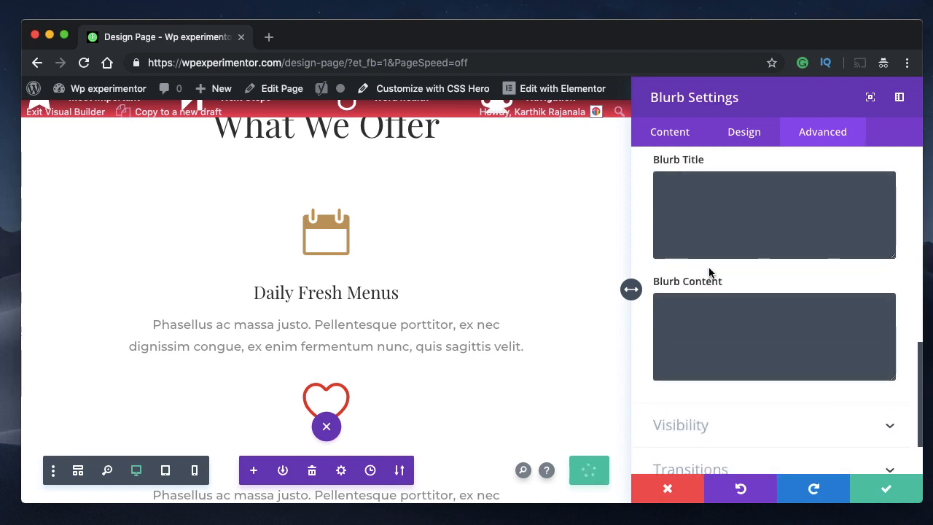
{"action": "scroll", "coordinate": [709, 272], "scroll_direction": "up", "scroll_amount": 5}
{"action": "left_click", "coordinate": [694, 242]}
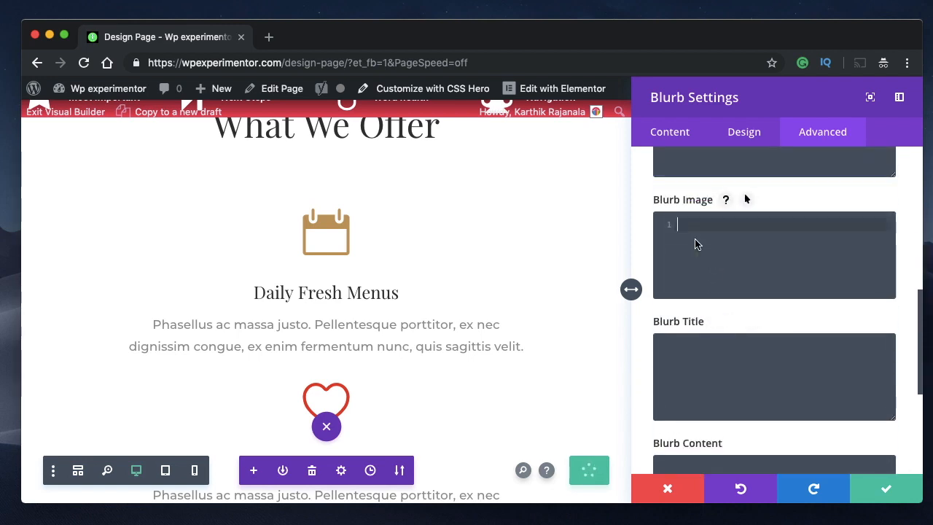
{"action": "type", "text": "tra"}
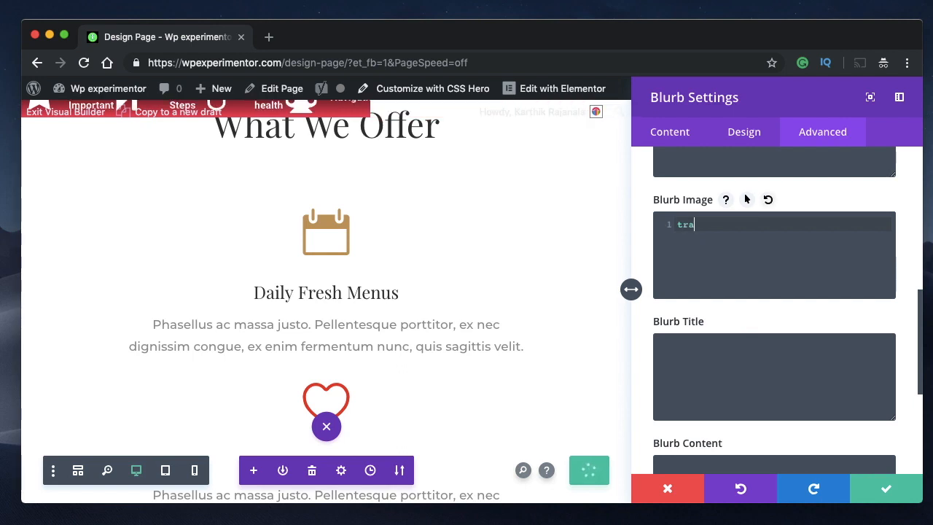
{"action": "type", "text": "nsform:"}
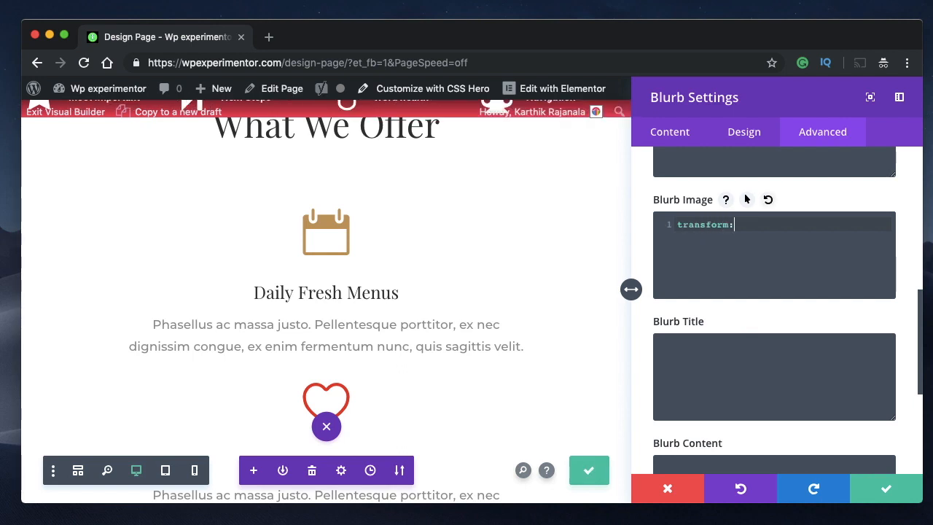
{"action": "type", "text": "transla"}
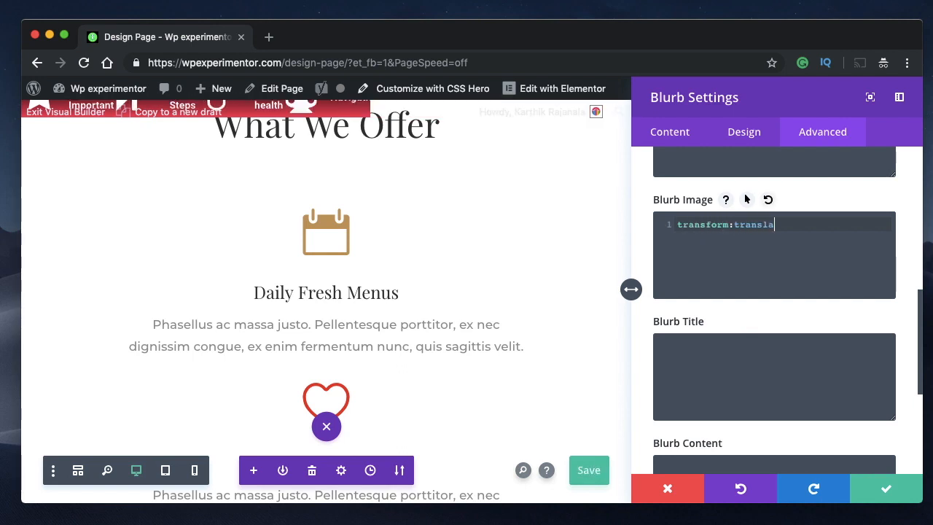
{"action": "type", "text": "te("}
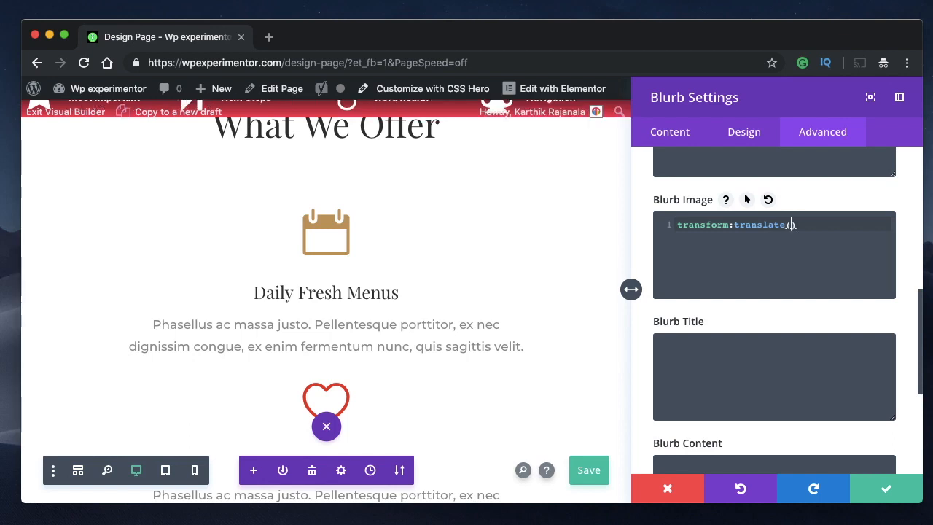
{"action": "type", "text": "50"}
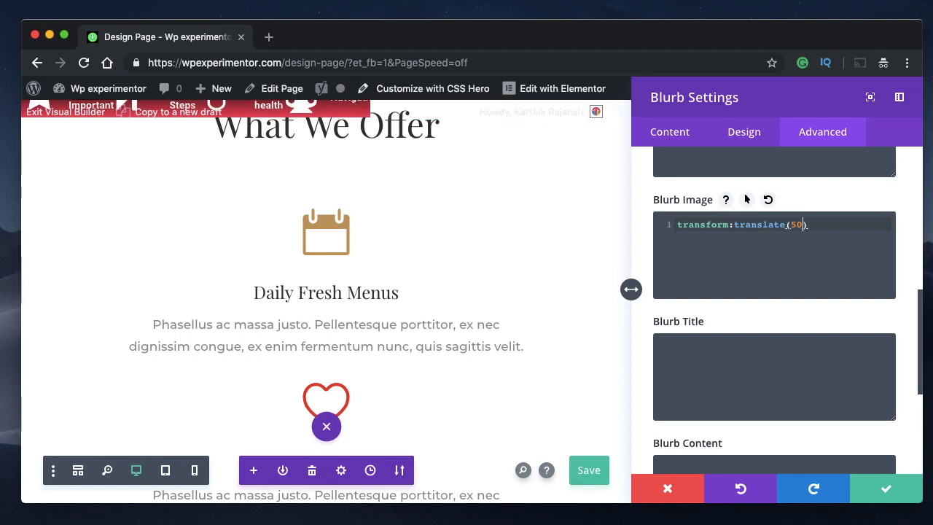
{"action": "type", "text": "px,"}
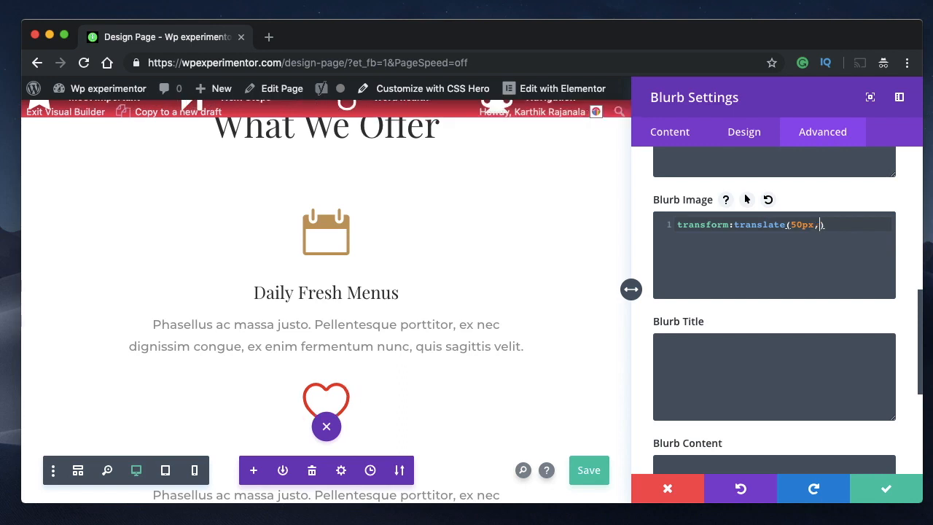
{"action": "type", "text": "100px"}
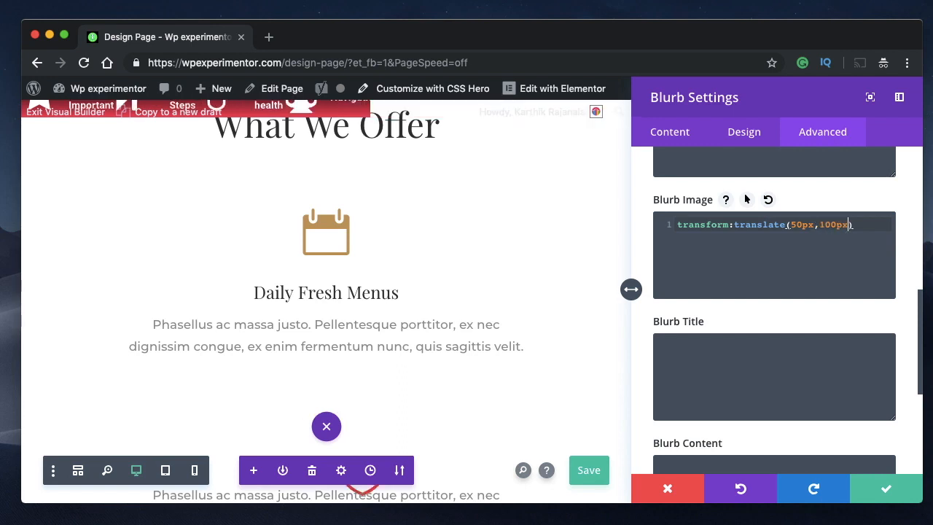
- Move the settings window off the blurb and set the Blurb Image's vertical translate value to 10px
{"action": "left_click_drag", "start_coordinate": [761, 94], "coordinate": [195, 153]}
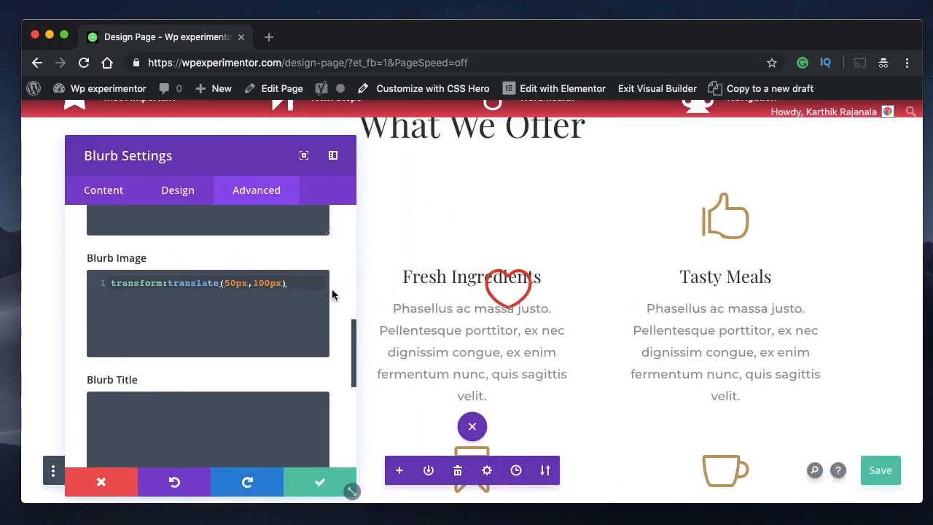
{"action": "left_click", "coordinate": [254, 283]}
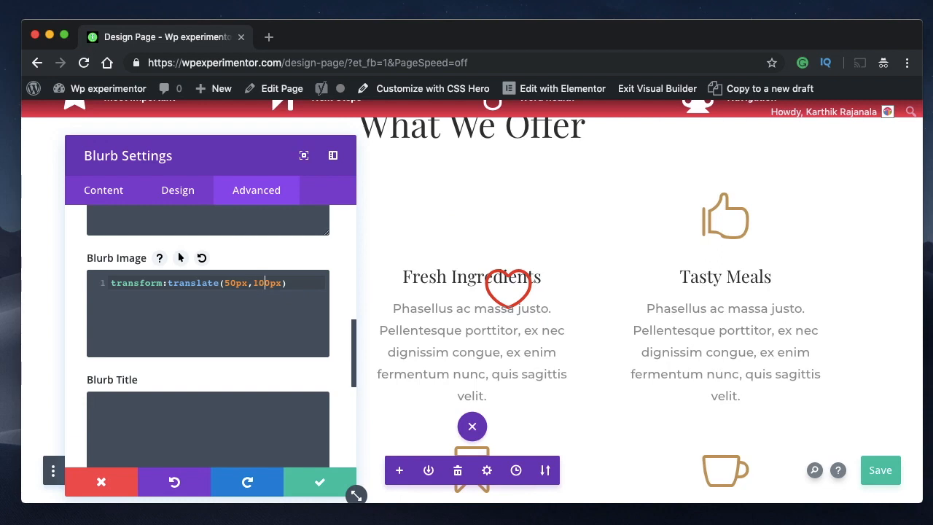
{"action": "key", "text": "BackSpace"}
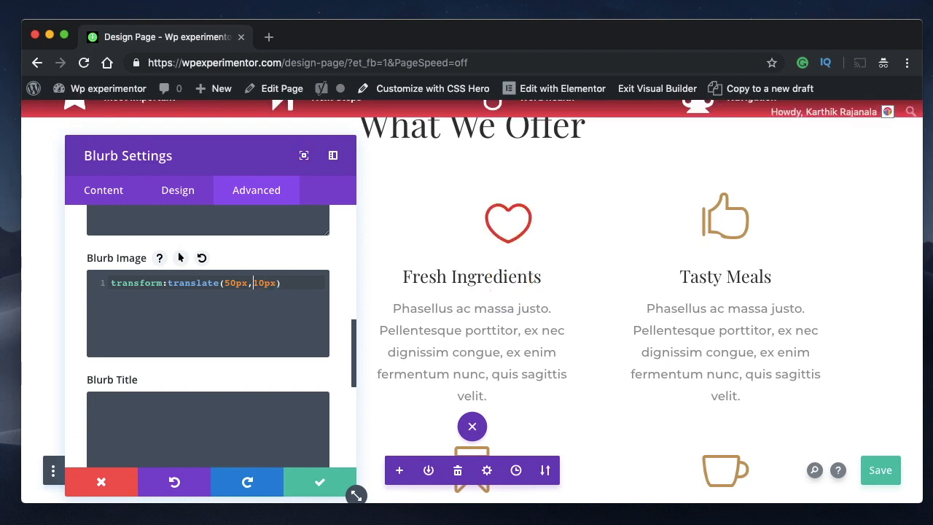
- Set the Blurb Image's translate values to -50px and -10px and end the declaration with a semicolon
{"action": "type", "text": "-"}
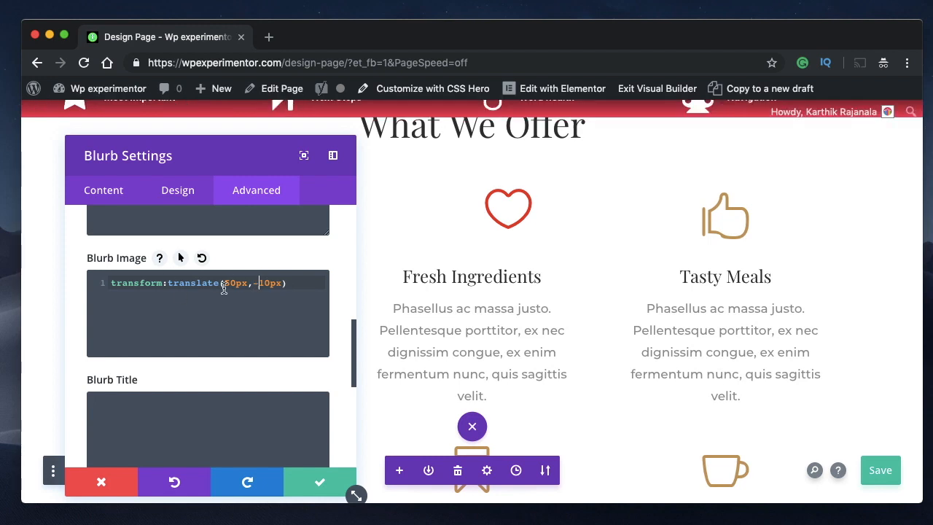
{"action": "type", "text": "-"}
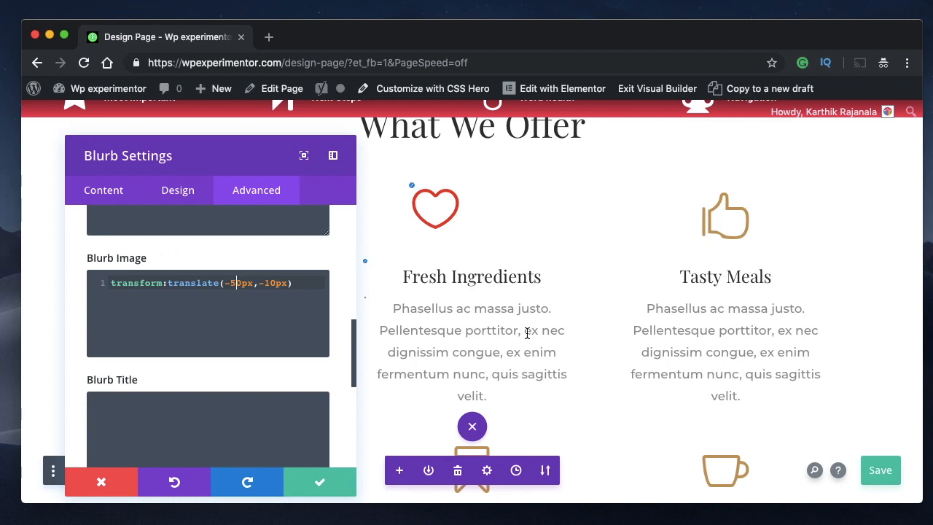
{"action": "left_click", "coordinate": [312, 276]}
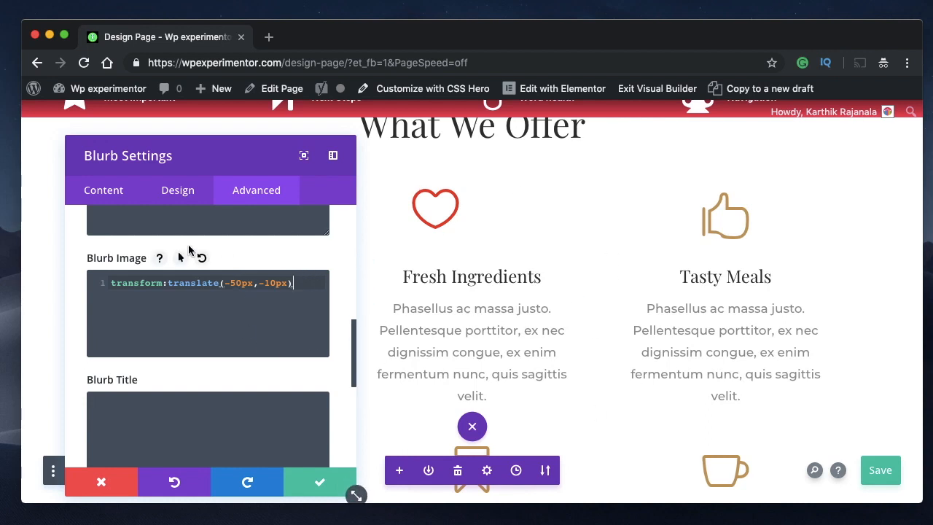
{"action": "type", "text": ";"}
- Move the blurb settings window upward and discard the Fresh Ingredients blurb's unsaved changes
{"action": "key", "text": "super+a"}
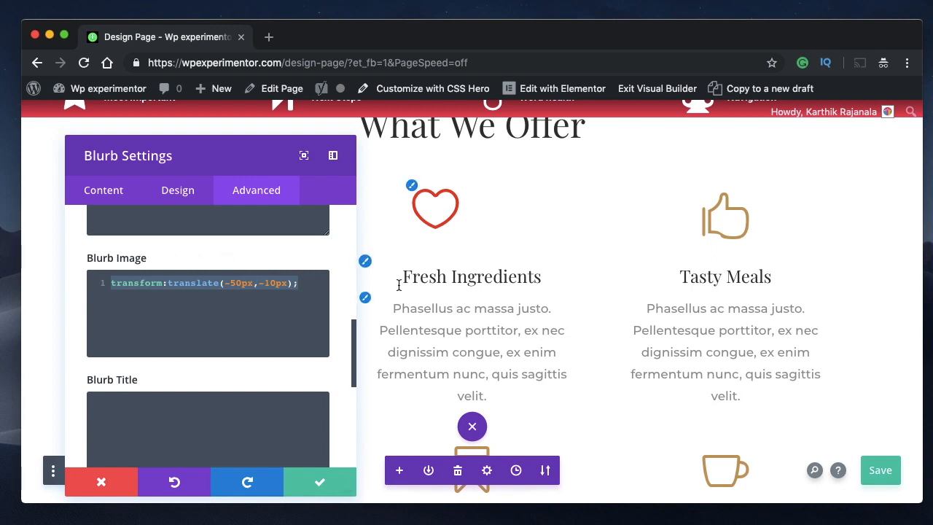
{"action": "left_click_drag", "start_coordinate": [202, 146], "coordinate": [208, 121]}
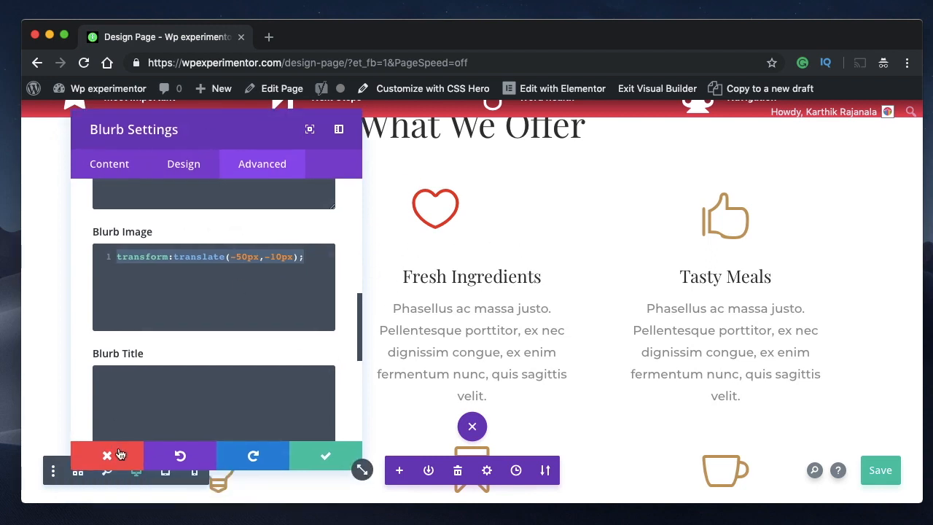
{"action": "left_click", "coordinate": [120, 453]}
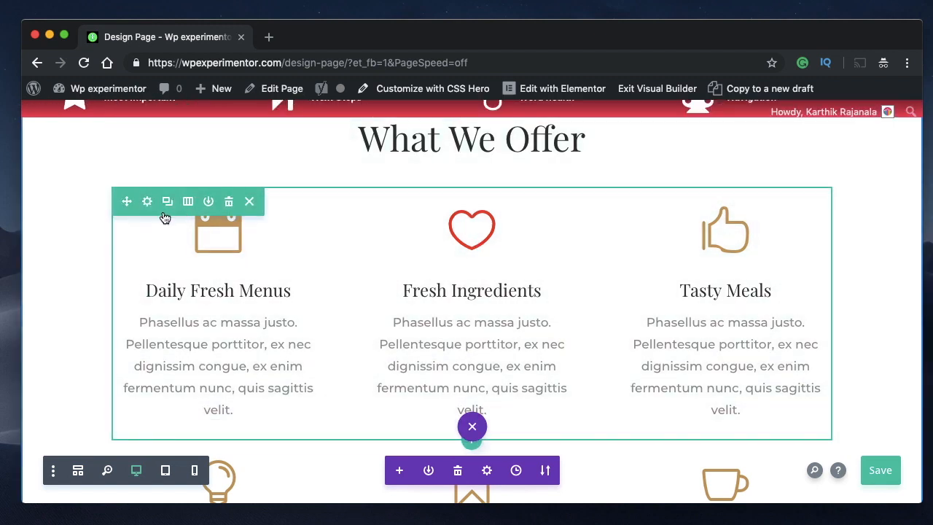
- Examine the row's custom CSS fields for the individual columns and close the row settings without changes
{"action": "left_click", "coordinate": [152, 201]}
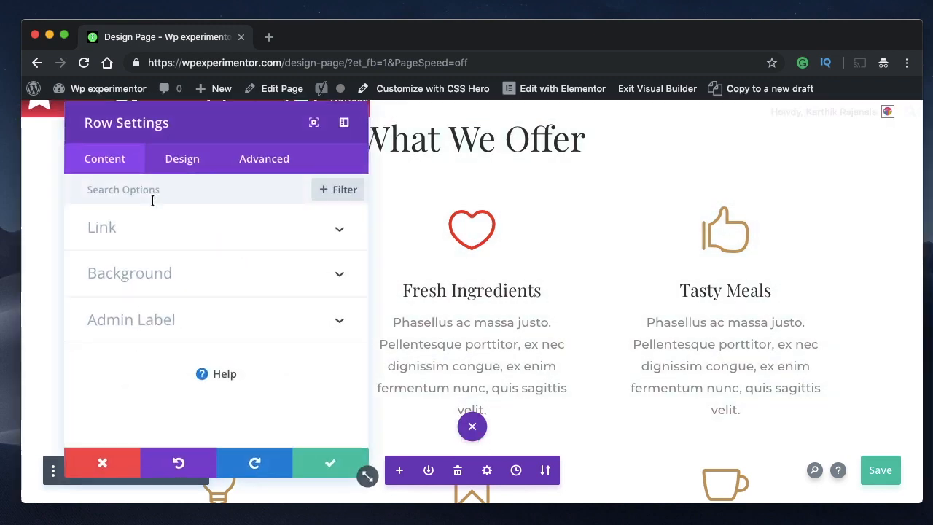
{"action": "left_click", "coordinate": [267, 168]}
{"action": "left_click", "coordinate": [248, 268]}
{"action": "scroll", "coordinate": [197, 308], "scroll_direction": "down", "scroll_amount": 5}
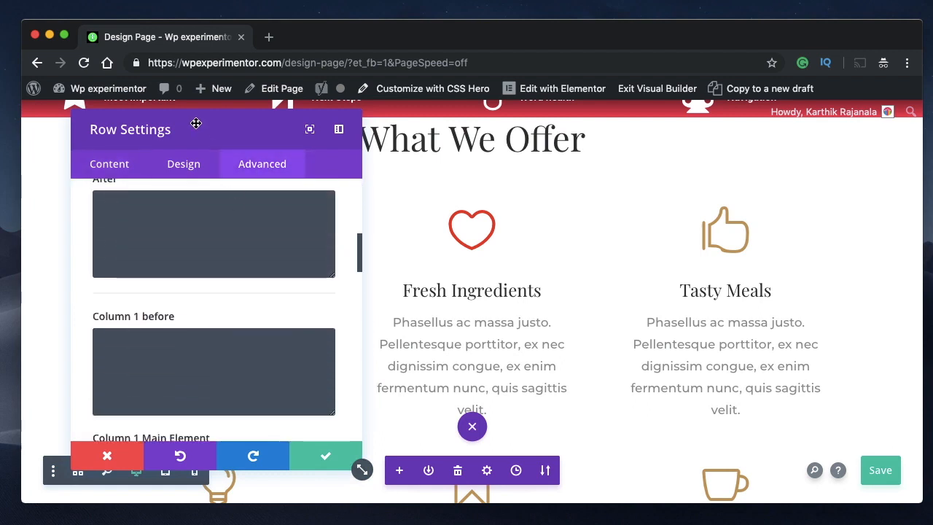
{"action": "left_click_drag", "start_coordinate": [194, 123], "coordinate": [760, 125]}
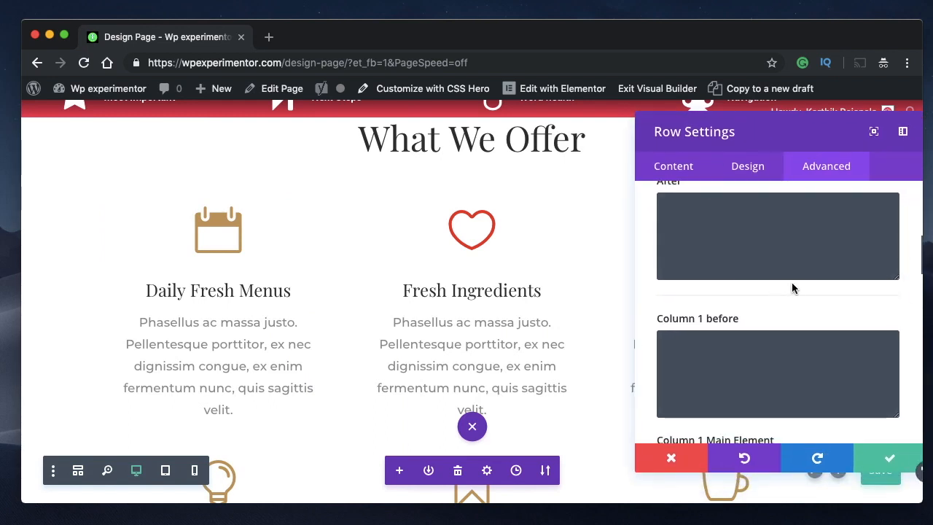
{"action": "scroll", "coordinate": [797, 280], "scroll_direction": "up", "scroll_amount": 1}
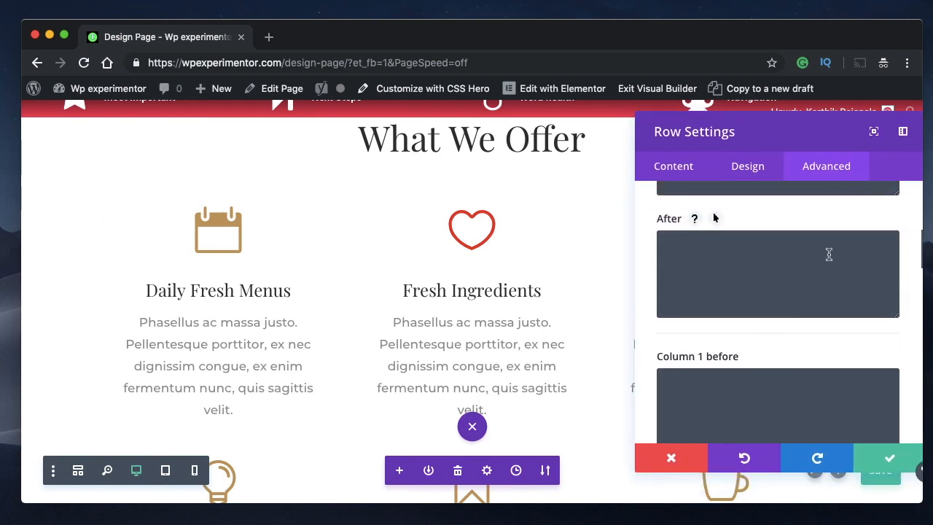
{"action": "scroll", "coordinate": [829, 254], "scroll_direction": "down", "scroll_amount": 4}
{"action": "scroll", "coordinate": [830, 253], "scroll_direction": "down", "scroll_amount": 4}
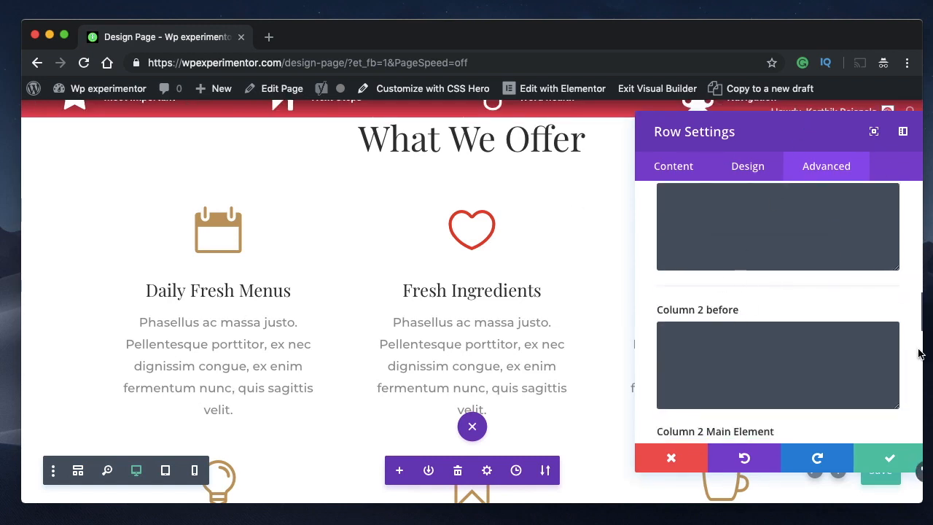
{"action": "left_click", "coordinate": [671, 457]}
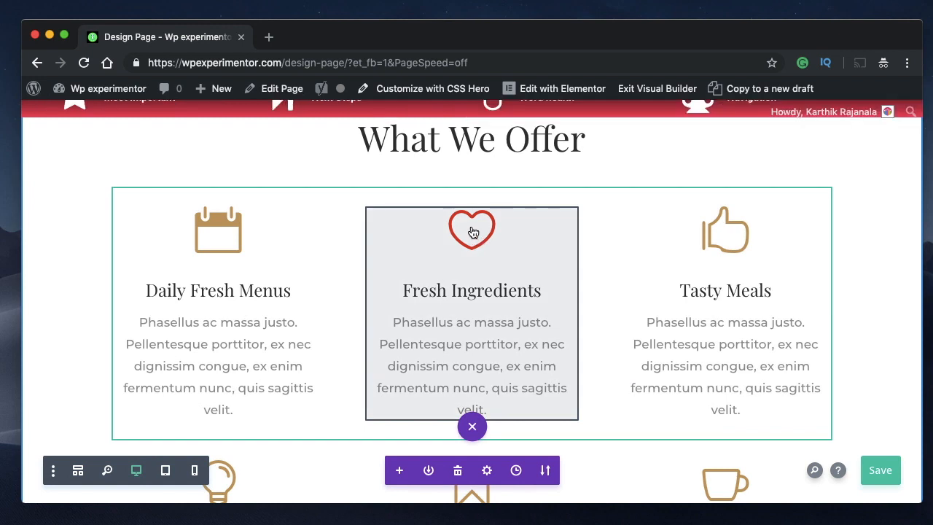
- Open the Blurb Image custom CSS field of the Fresh Ingredients blurb for editing
{"action": "left_click", "coordinate": [441, 243]}
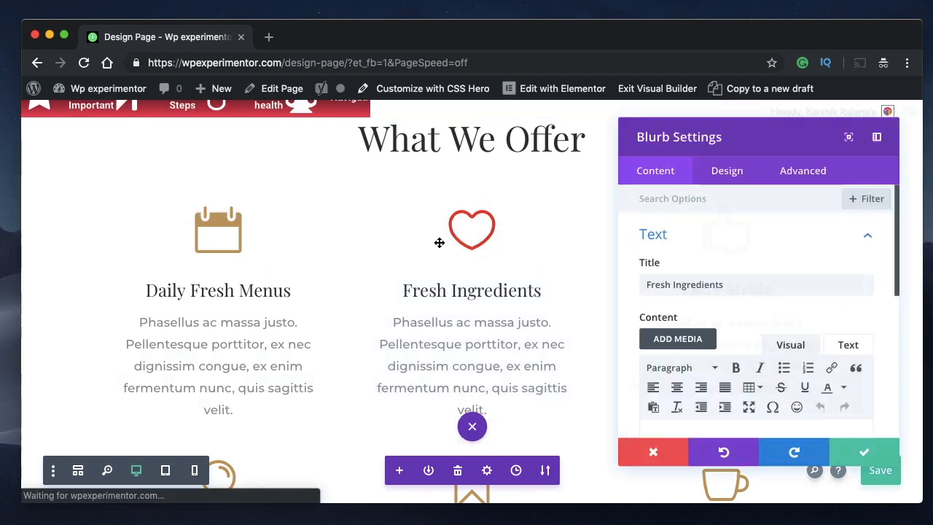
{"action": "left_click", "coordinate": [792, 166]}
{"action": "left_click", "coordinate": [745, 292]}
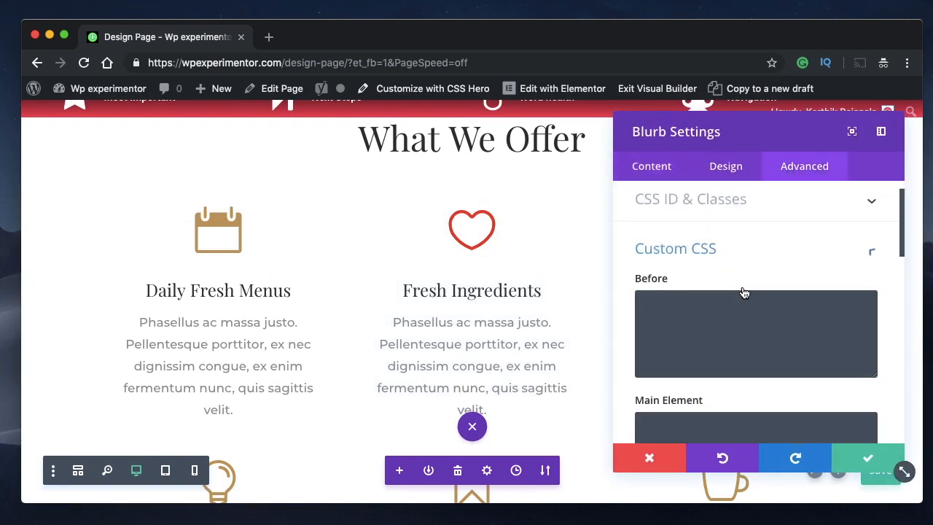
{"action": "scroll", "coordinate": [744, 293], "scroll_direction": "down", "scroll_amount": 3}
{"action": "scroll", "coordinate": [744, 293], "scroll_direction": "down", "scroll_amount": 5}
{"action": "scroll", "coordinate": [744, 285], "scroll_direction": "up", "scroll_amount": 2}
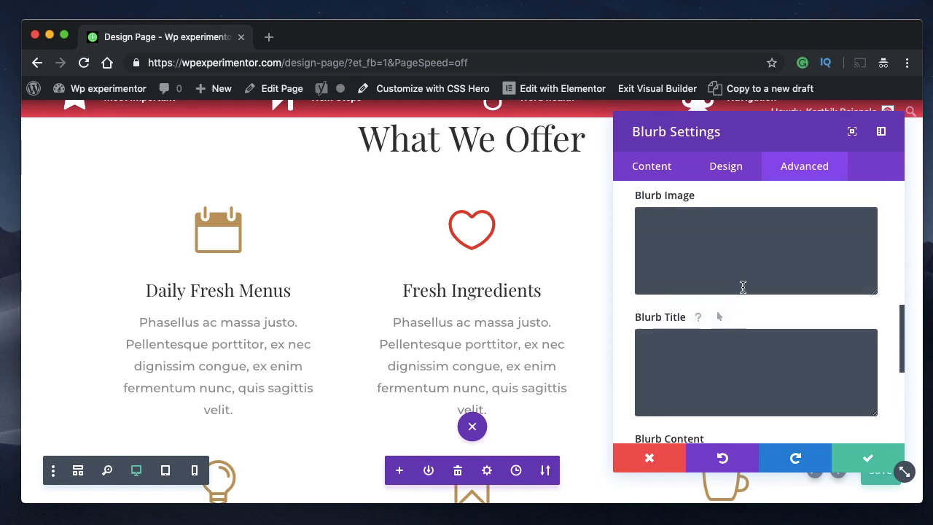
{"action": "left_click", "coordinate": [672, 260]}
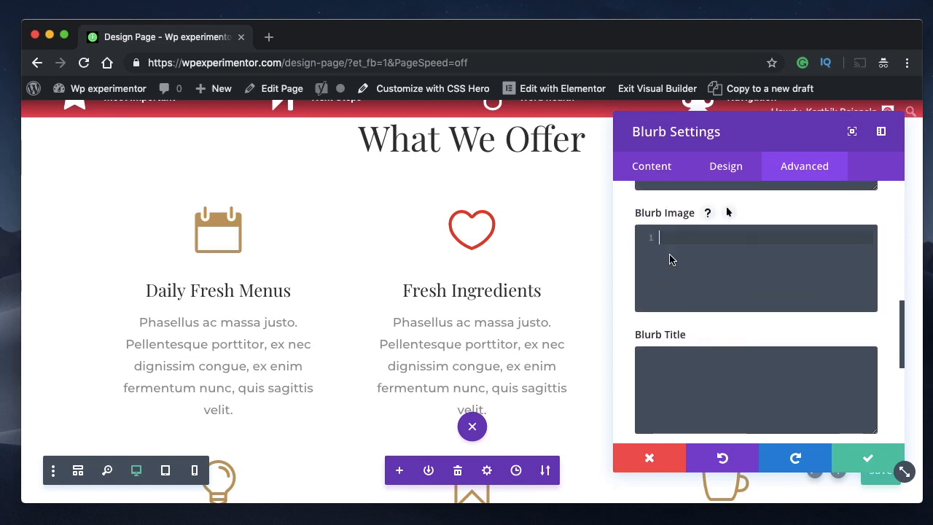
- Enter transform:skew(14deg,12deg) as the Blurb Image custom CSS
{"action": "type", "text": "tranform"}
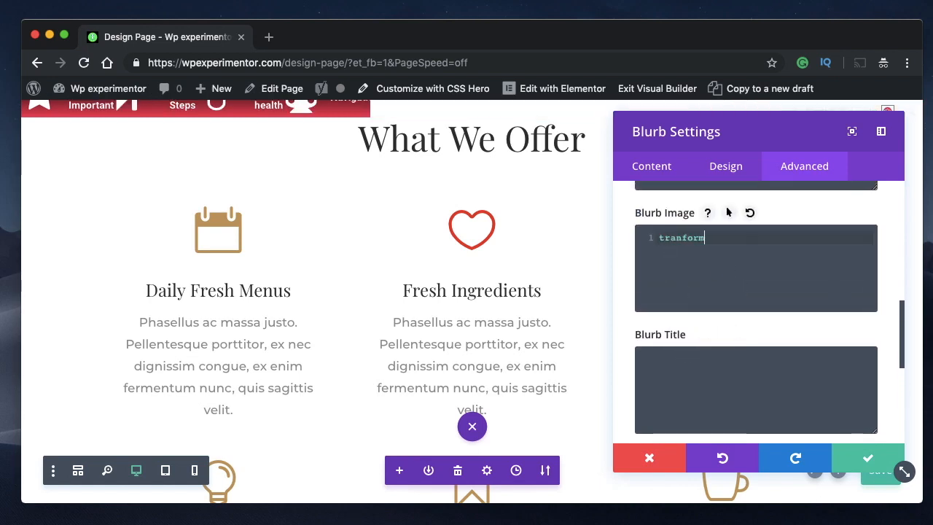
{"action": "type", "text": ":"}
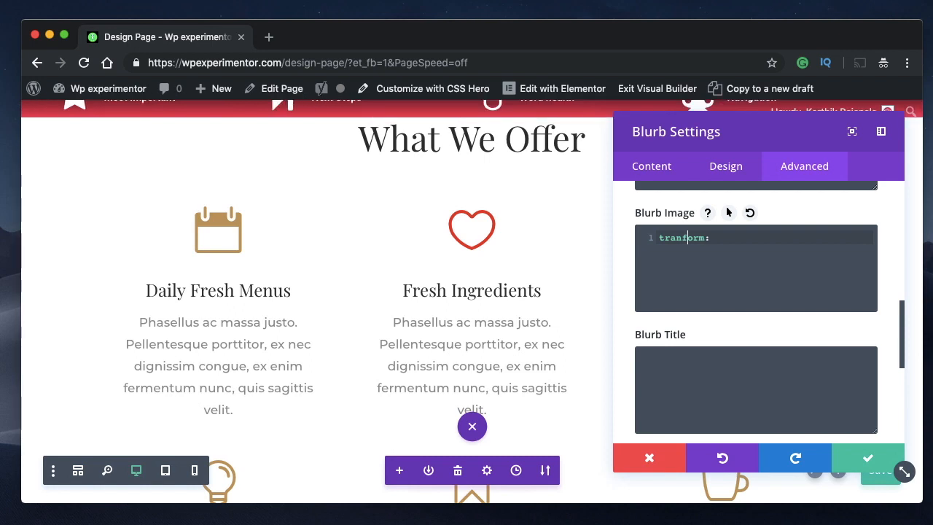
{"action": "type", "text": "sskew()14deg"}
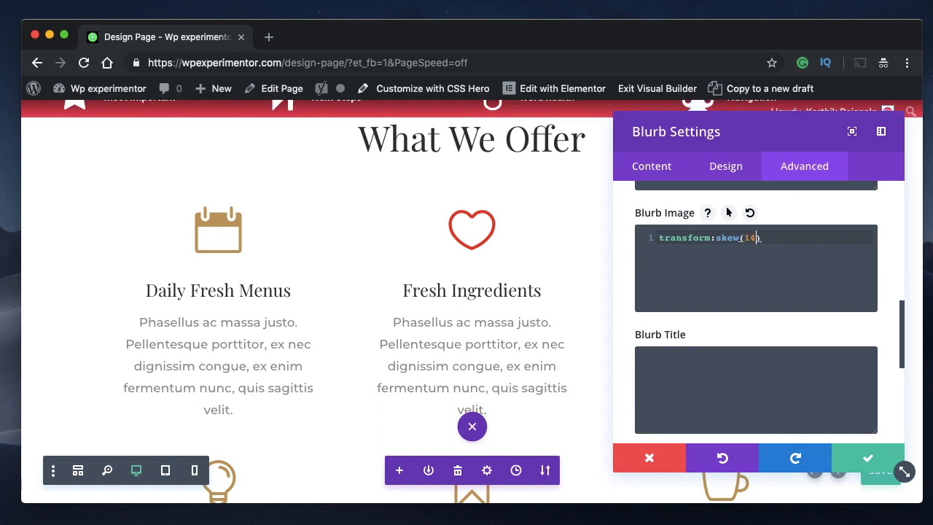
{"action": "type", "text": ",12"}
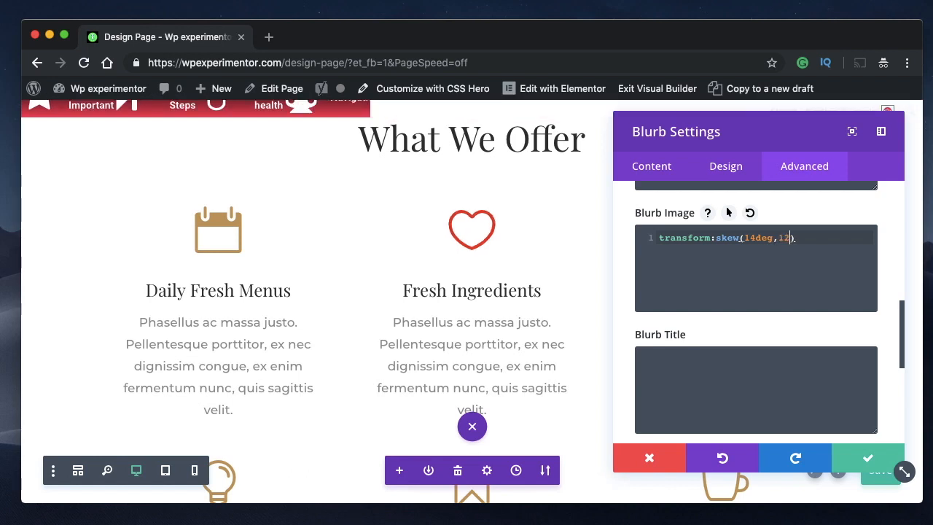
{"action": "type", "text": "deg"}
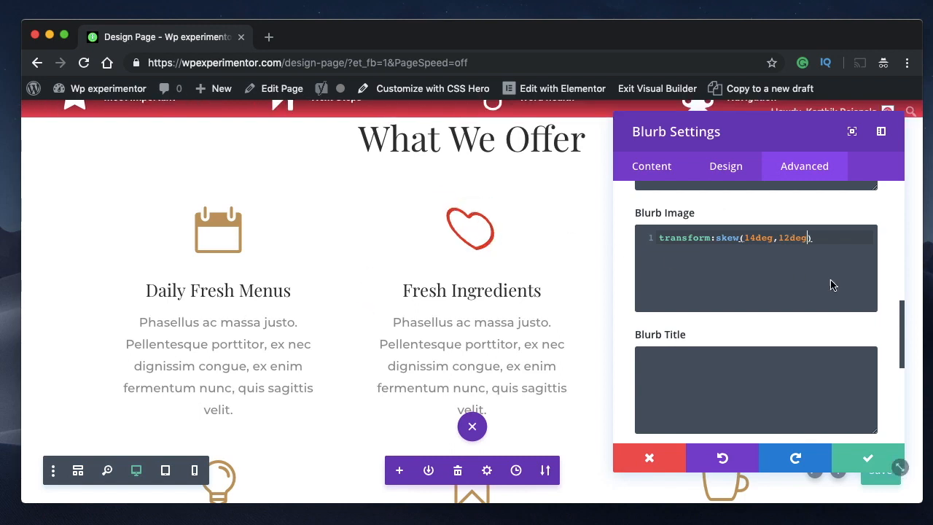
- Try a 140deg horizontal skew with vertical skews of 140deg and 120deg, and restore the angles to 14deg and 12deg
{"action": "left_click", "coordinate": [756, 241]}
{"action": "type", "text": "0"}
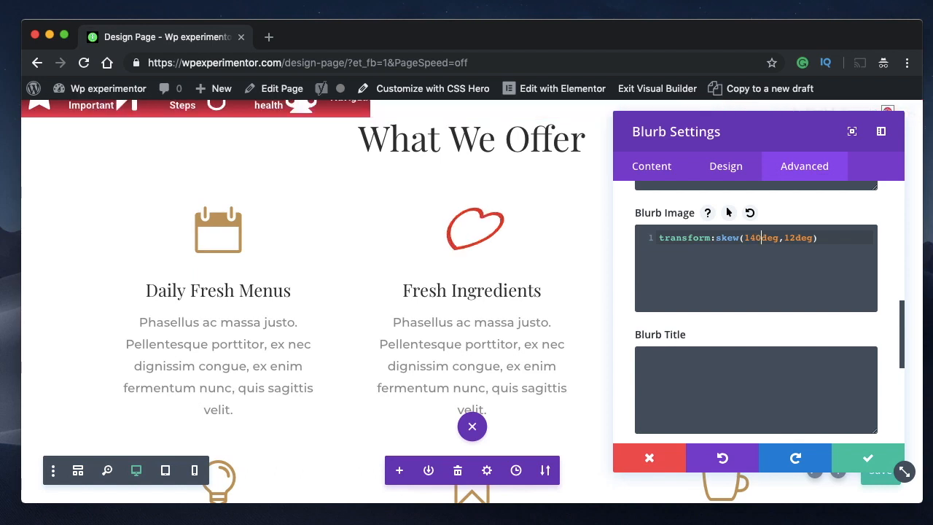
{"action": "left_click", "coordinate": [794, 237]}
{"action": "type", "text": "0"}
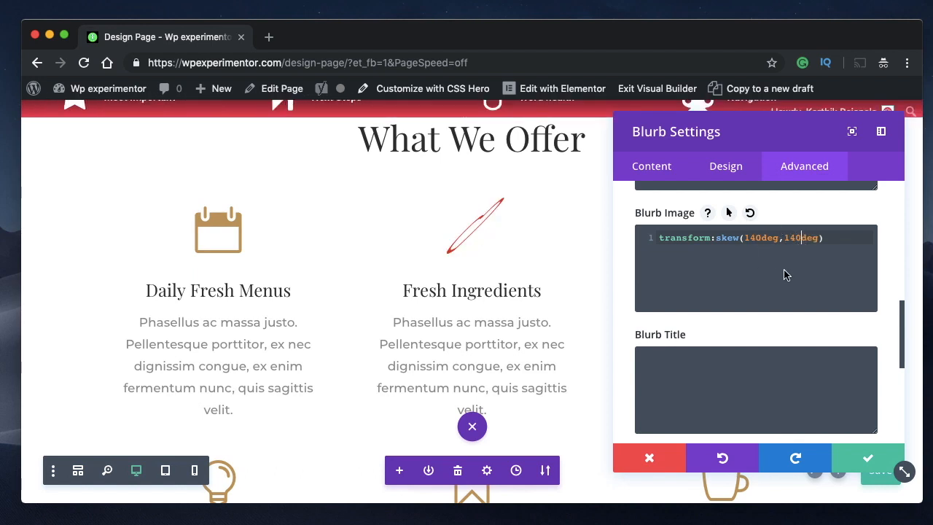
{"action": "key", "text": "BackSpace"}
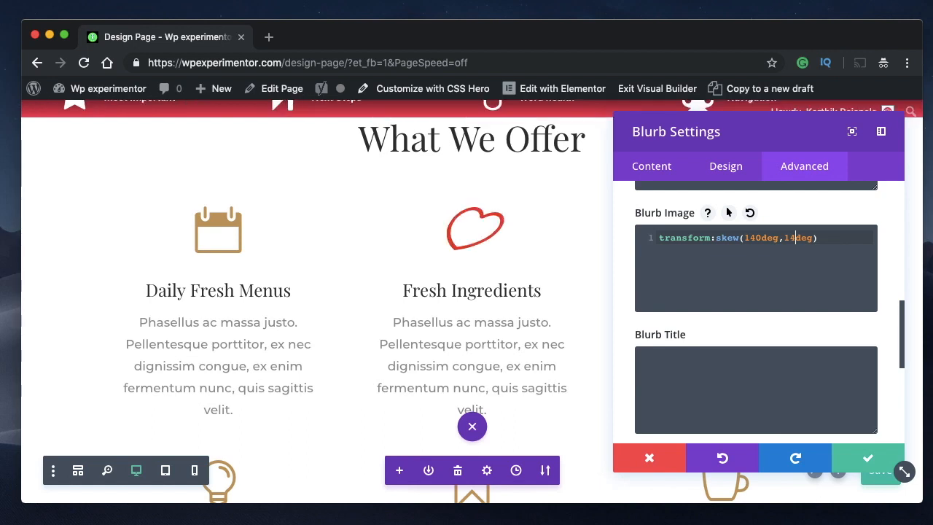
{"action": "key", "text": "BackSpace"}
{"action": "type", "text": "20"}
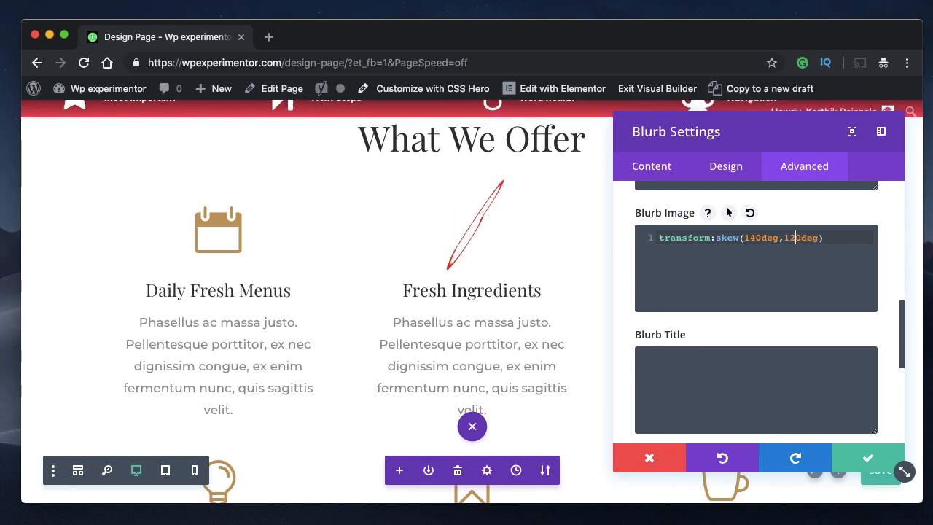
{"action": "key", "text": "BackSpace"}
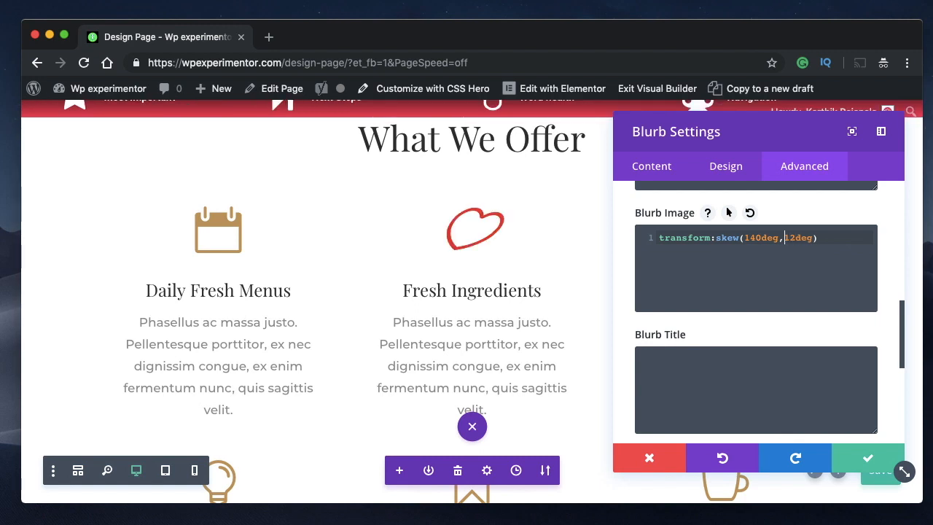
{"action": "key", "text": "BackSpace"}
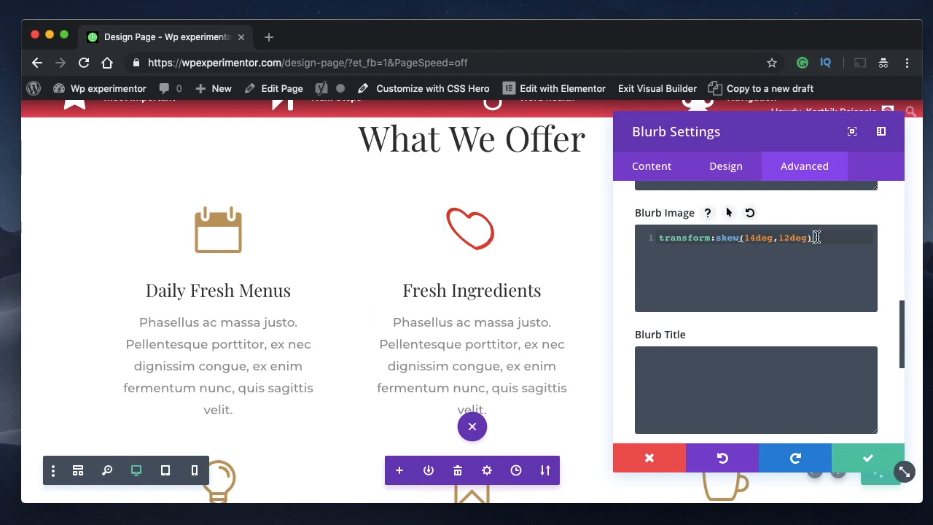
- End the skew declaration with a semicolon and set its vertical angle to -12deg
{"action": "type", "text": ";"}
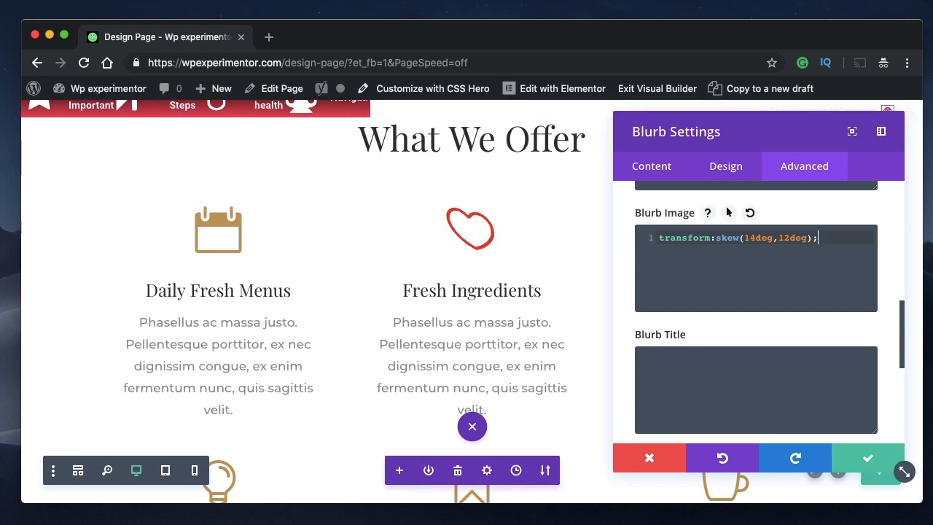
{"action": "double_click", "coordinate": [762, 237]}
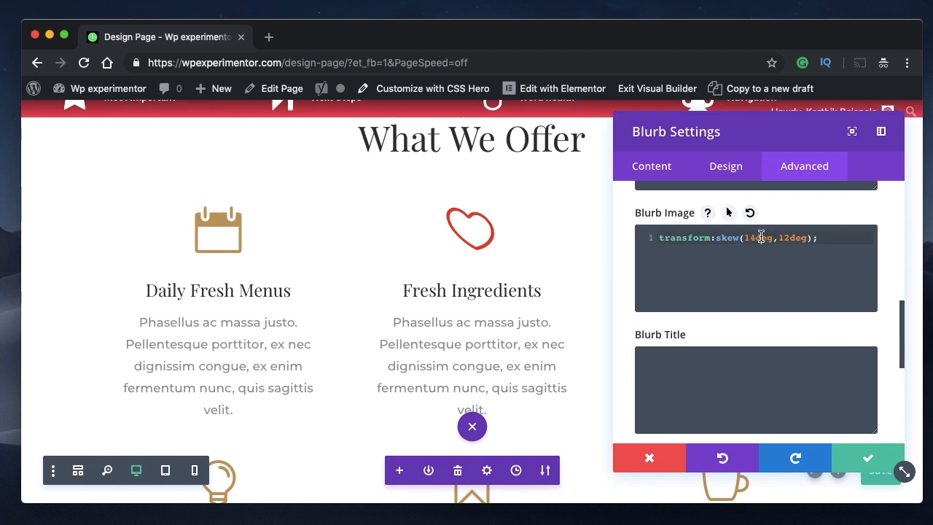
{"action": "triple_click", "coordinate": [761, 237]}
{"action": "double_click", "coordinate": [761, 237]}
{"action": "double_click", "coordinate": [793, 237]}
{"action": "key", "text": "Left"}
{"action": "type", "text": "-"}
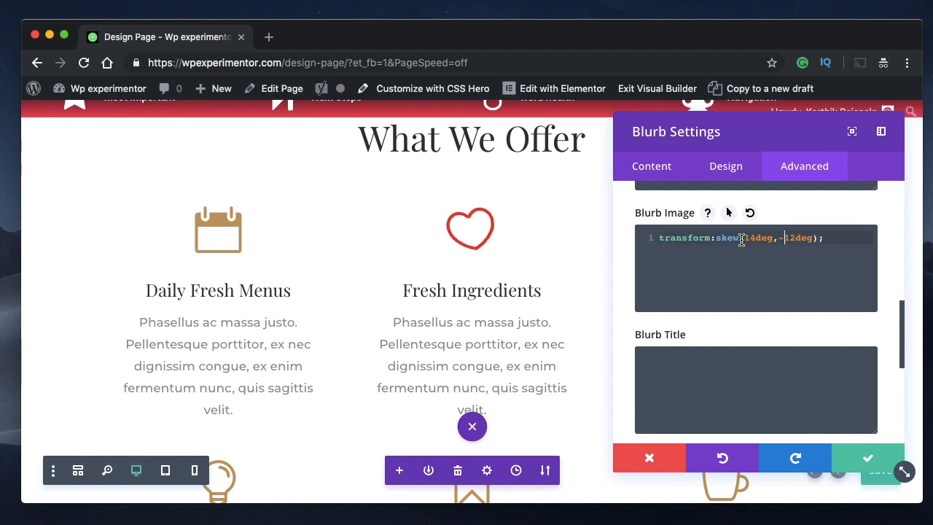